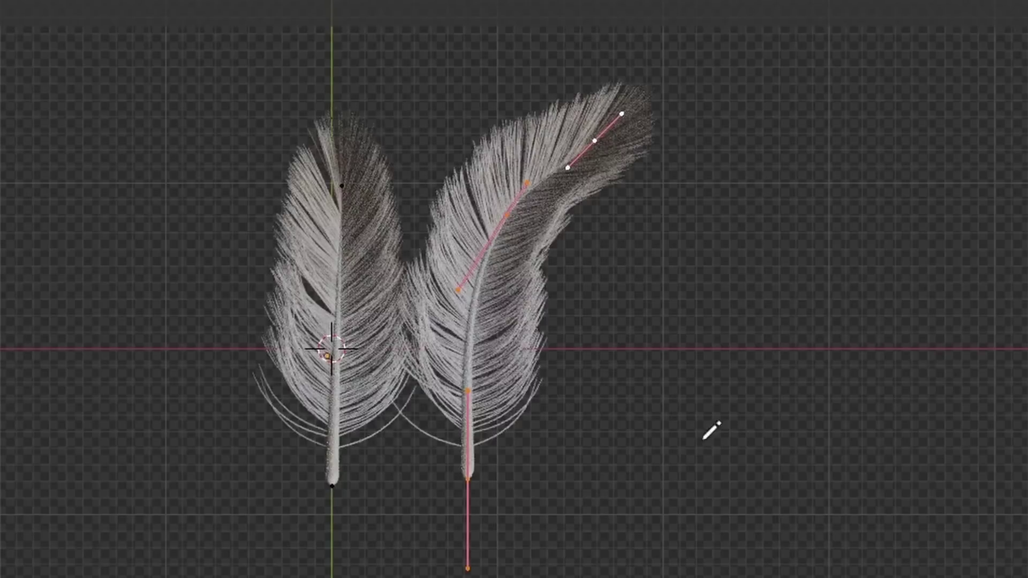
Step: Draw strokes that grow into a second feather, vertical guide curves and a tree
mouse_move(746, 484)
left_mouse_down()
mouse_move(789, 383)
mouse_move(742, 241)
mouse_move(691, 206)
left_mouse_up()
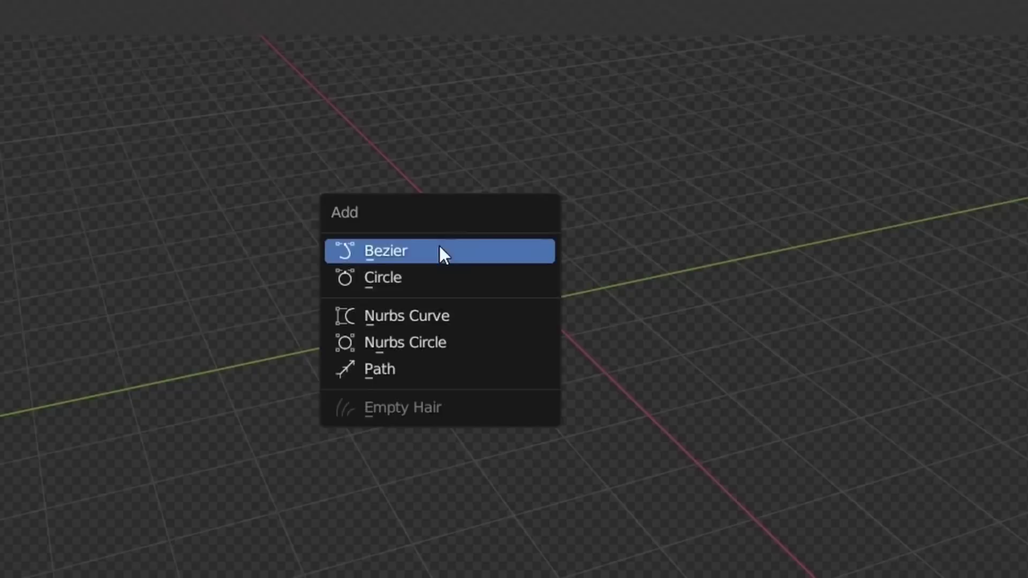
left_click(440, 251)
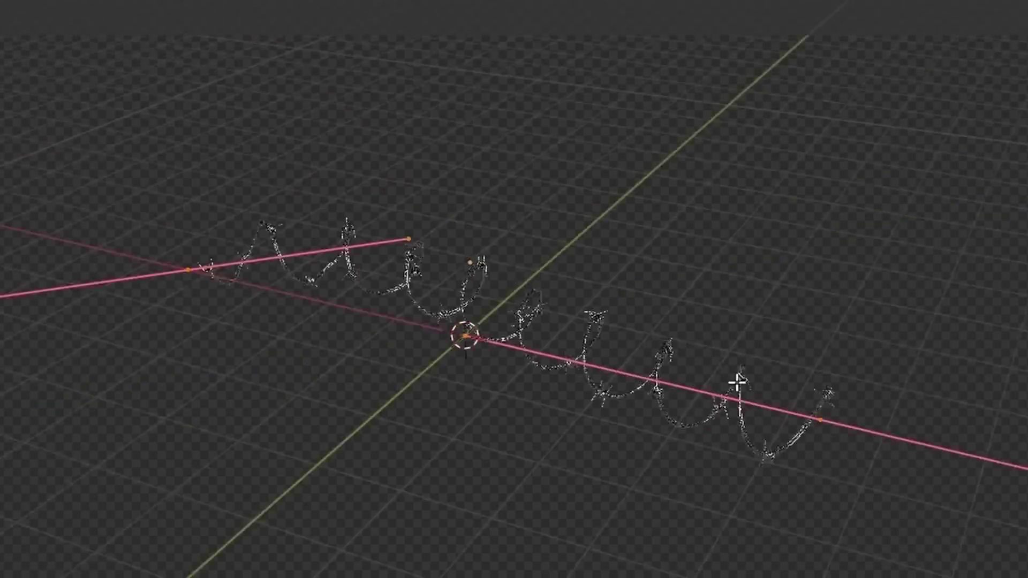
left_click_drag(896, 461, 798, 361)
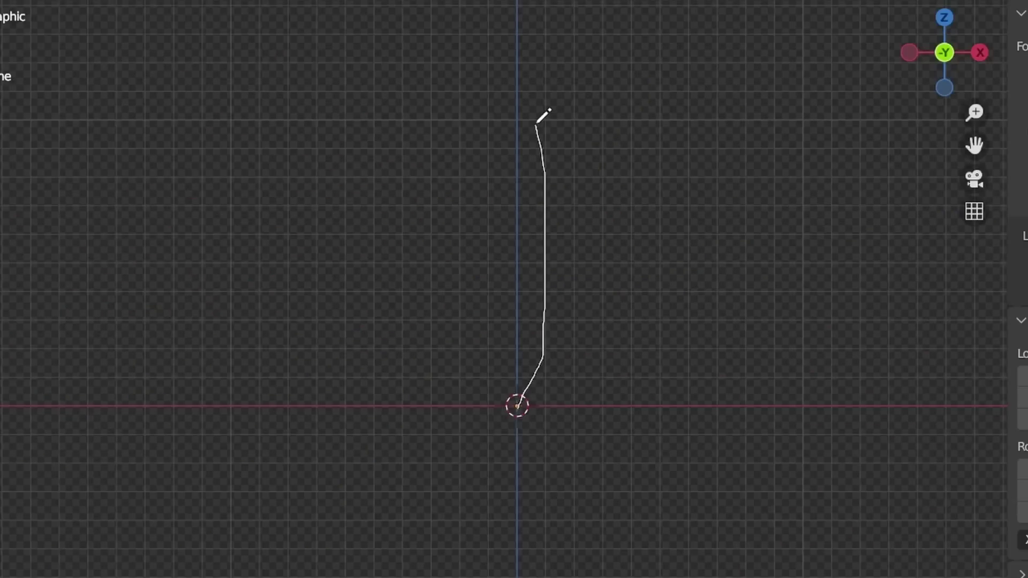
left_click_drag(536, 127, 538, 127)
left_click_drag(709, 409, 707, 163)
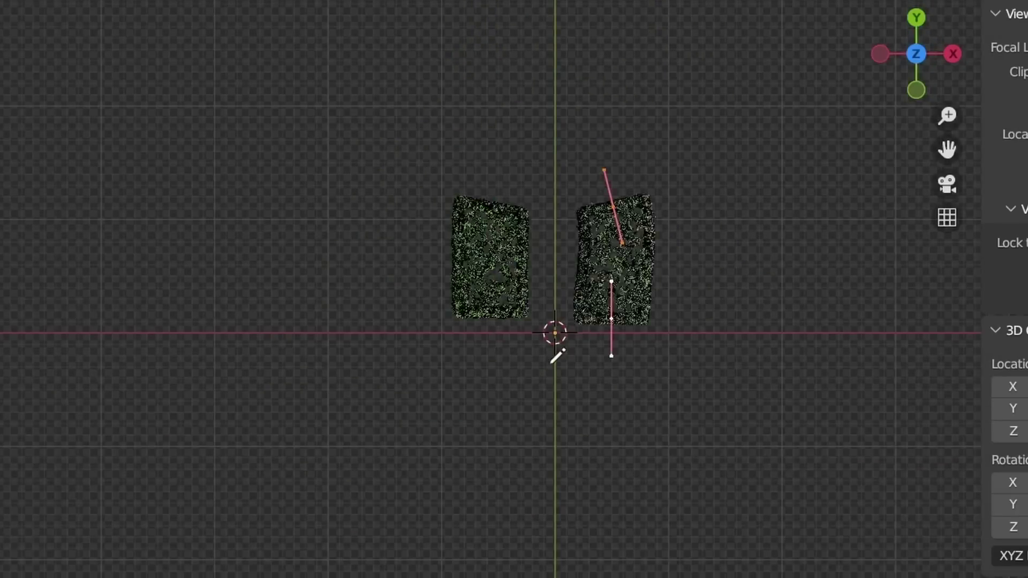
Step: Draw a U-shaped stroke and a guide stroke that become tall leafy hedge walls
left_click_drag(386, 391, 738, 407)
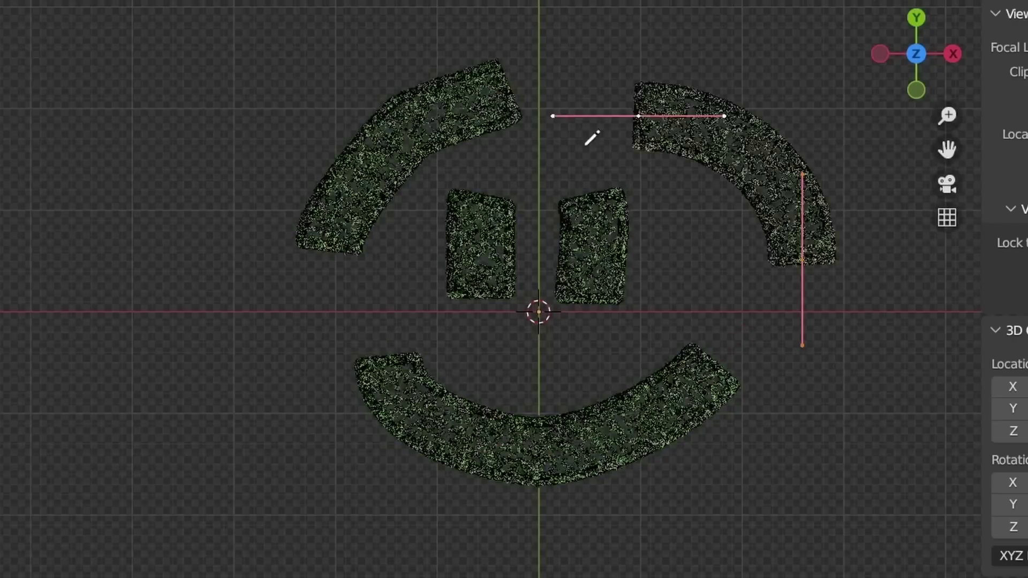
left_click_drag(553, 165, 777, 37)
middle_click_drag(777, 36, 658, 196)
scroll(642, 195, "down", 3)
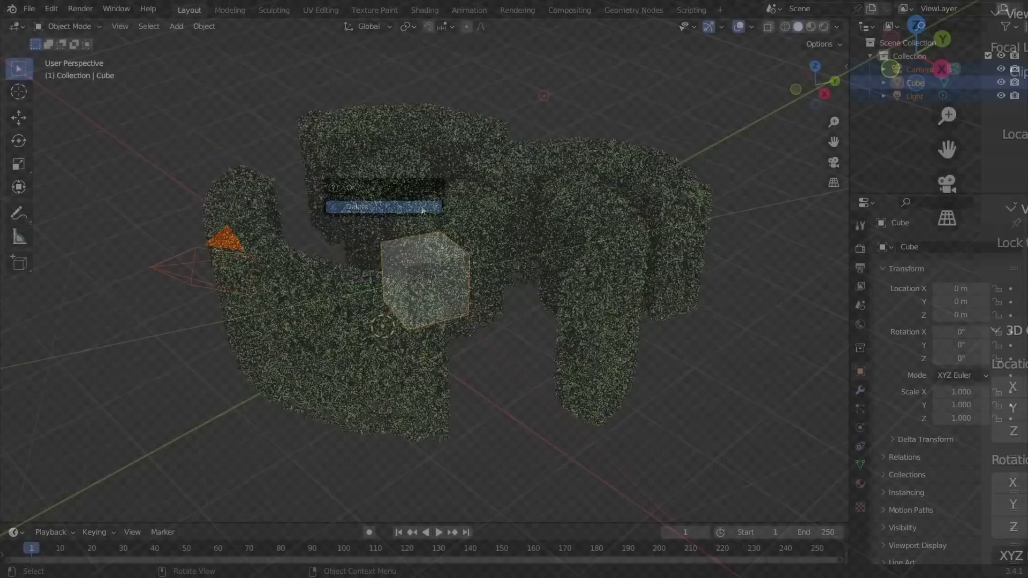
Step: Delete all scene objects and add a scaled Bezier curve
left_click(422, 210)
key("shift+a")
mouse_move(427, 219)
left_click(479, 225)
key("s")
left_click(492, 288)
key("Tab")
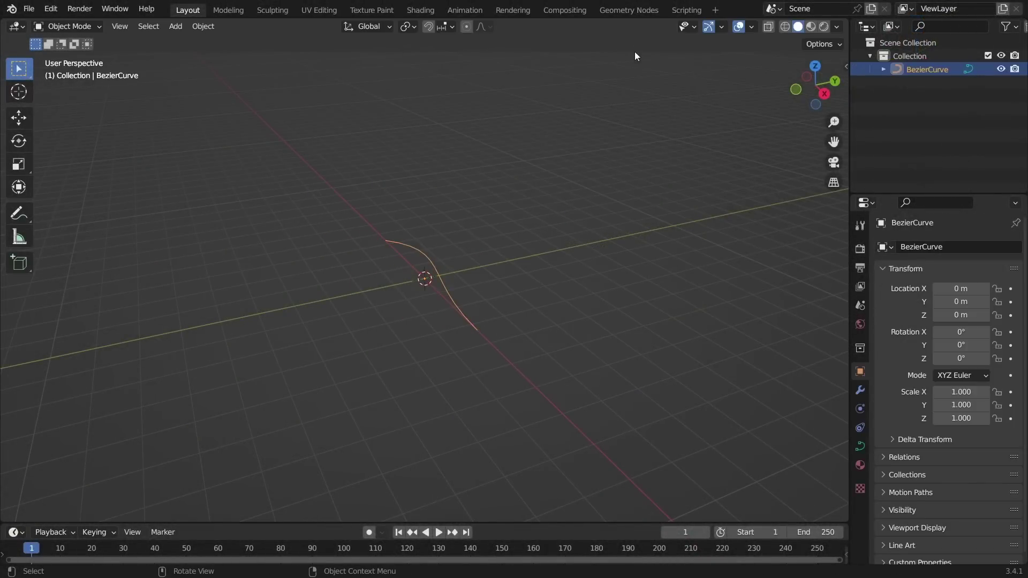
Step: Create a new Geometry Nodes tree for the curve in the Geometry Nodes workspace
left_click(640, 11)
left_click(432, 315)
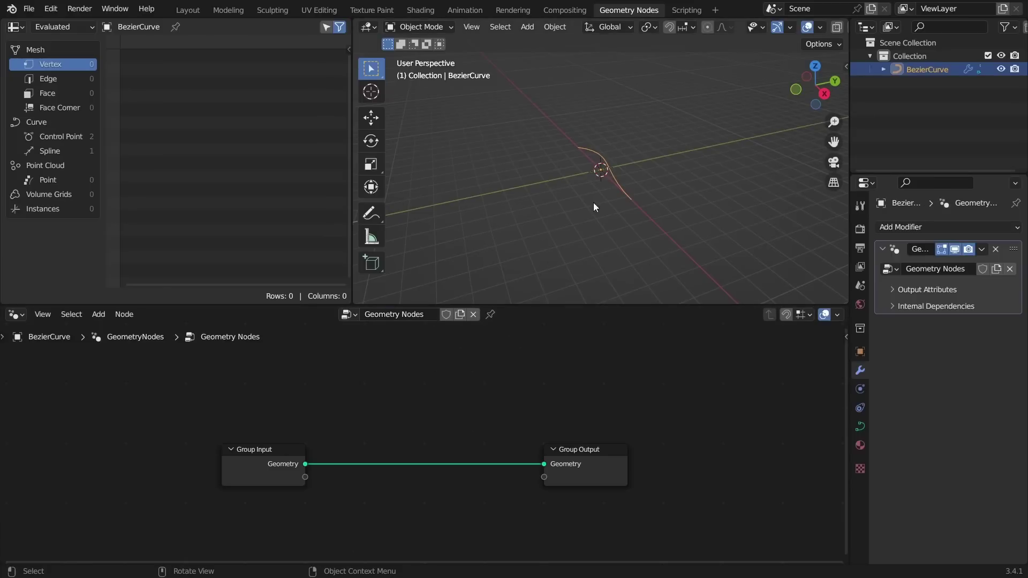
middle_click_drag(593, 198, 707, 194)
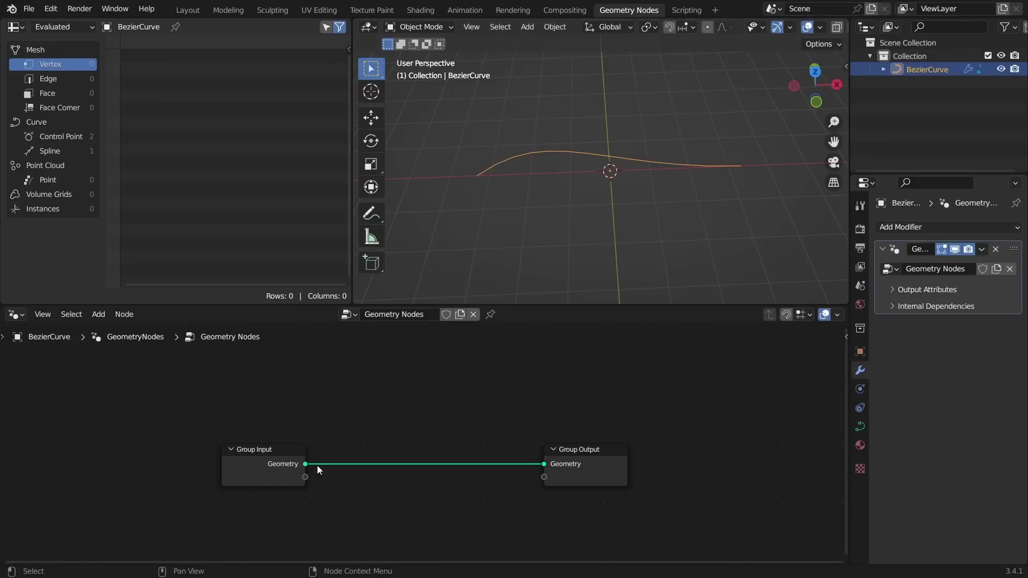
key("Home")
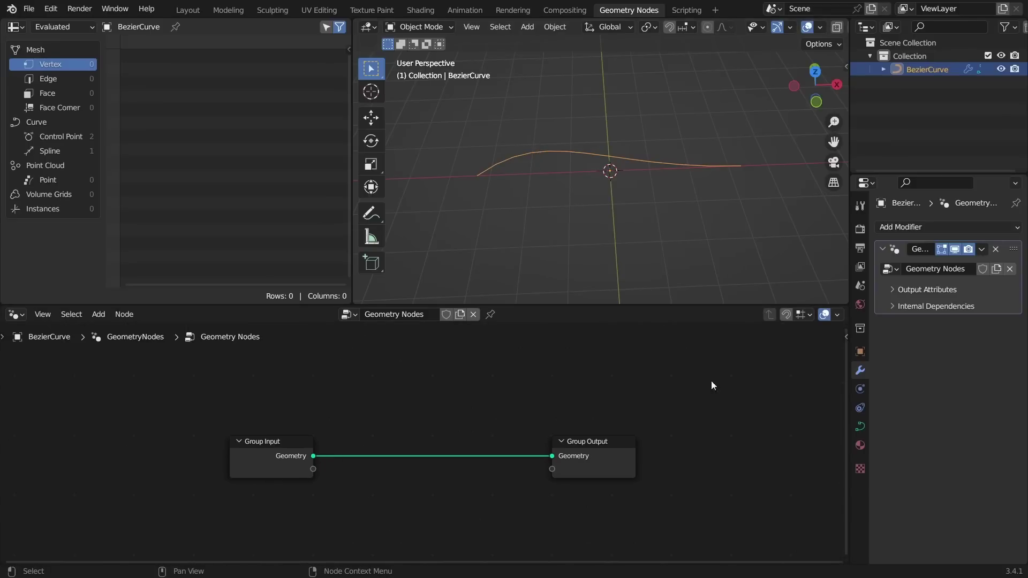
Step: Set the curve's Resolution U to 20 and view it from the top
left_click(860, 426)
left_click(976, 284)
type("20")
key("Return")
middle_click_drag(503, 166, 824, 67)
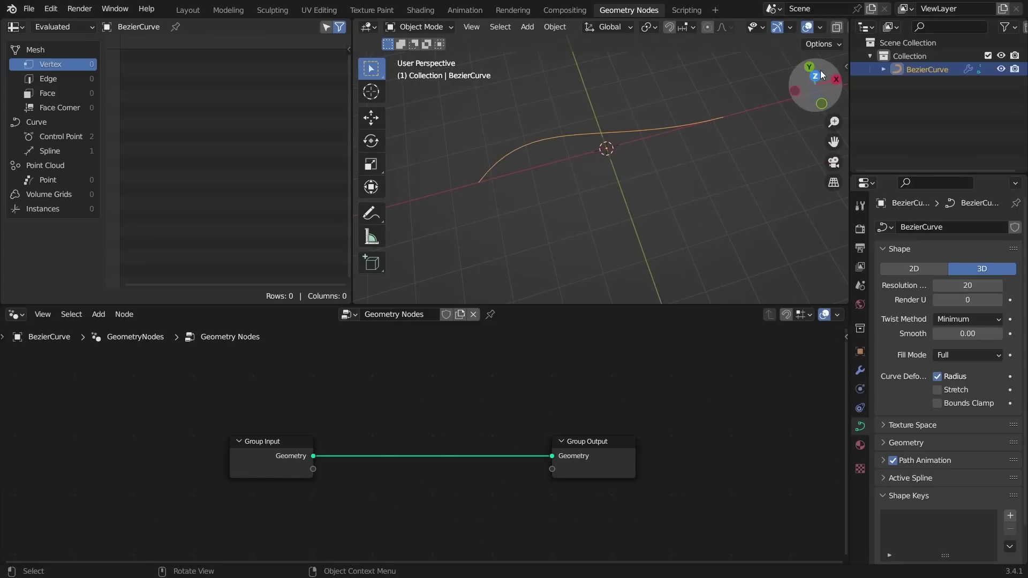
left_click(815, 76)
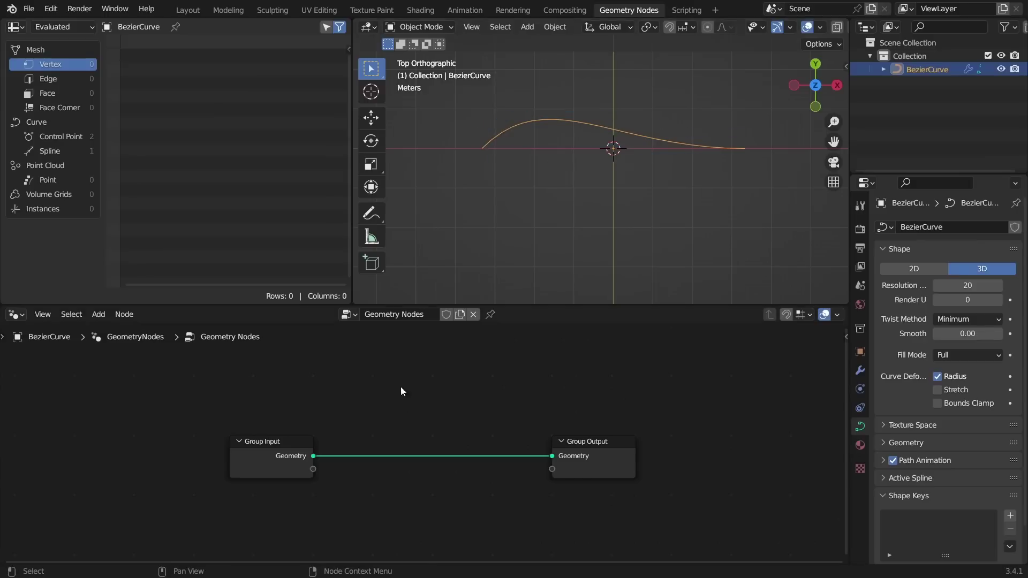
Step: Insert a Resample Curve node in Length mode (0.1 m) into the output link
middle_click_drag(335, 411, 528, 368)
middle_click_drag(576, 393, 431, 415)
key("shift+a")
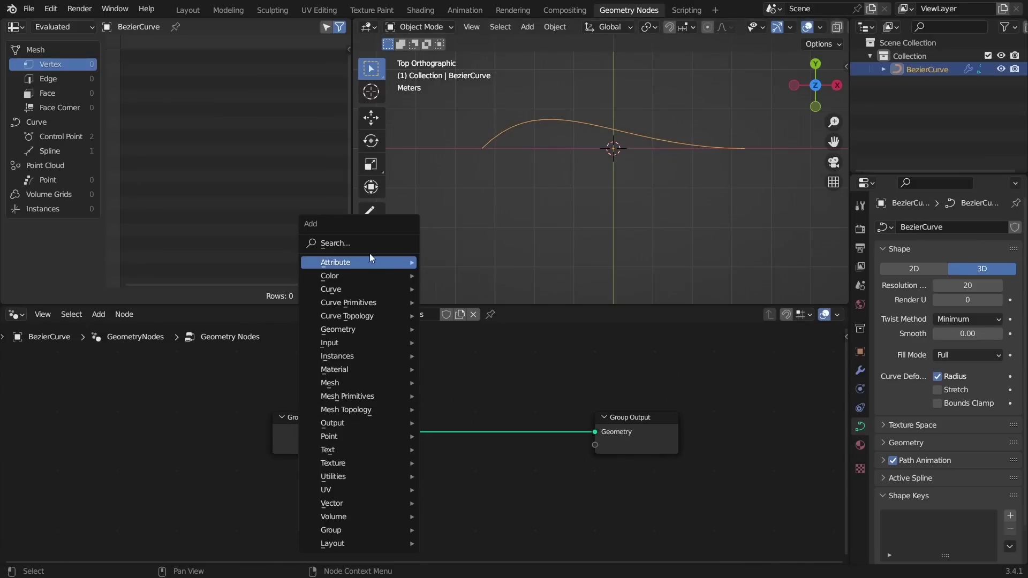
left_click(372, 244)
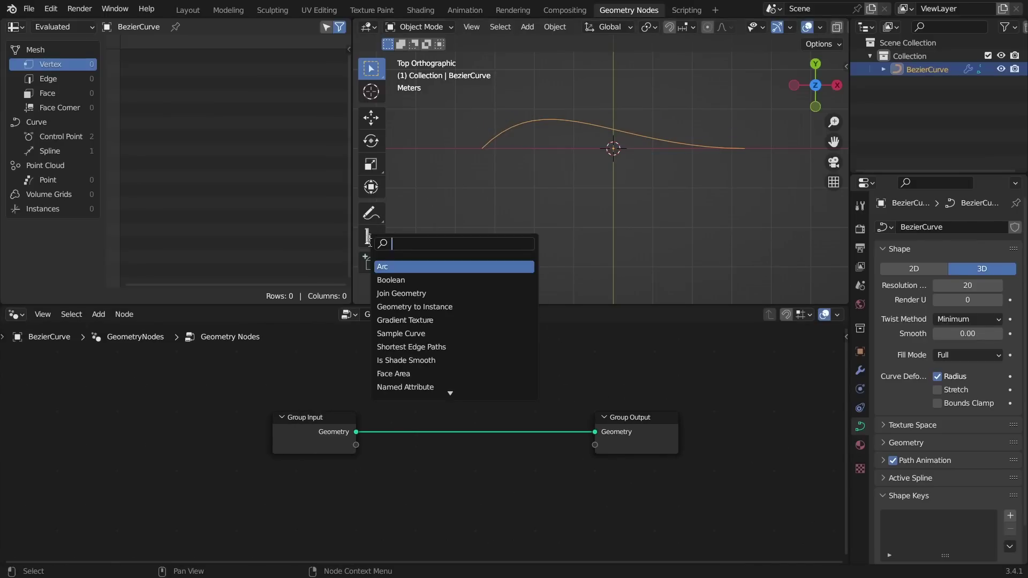
type("res")
key("Return")
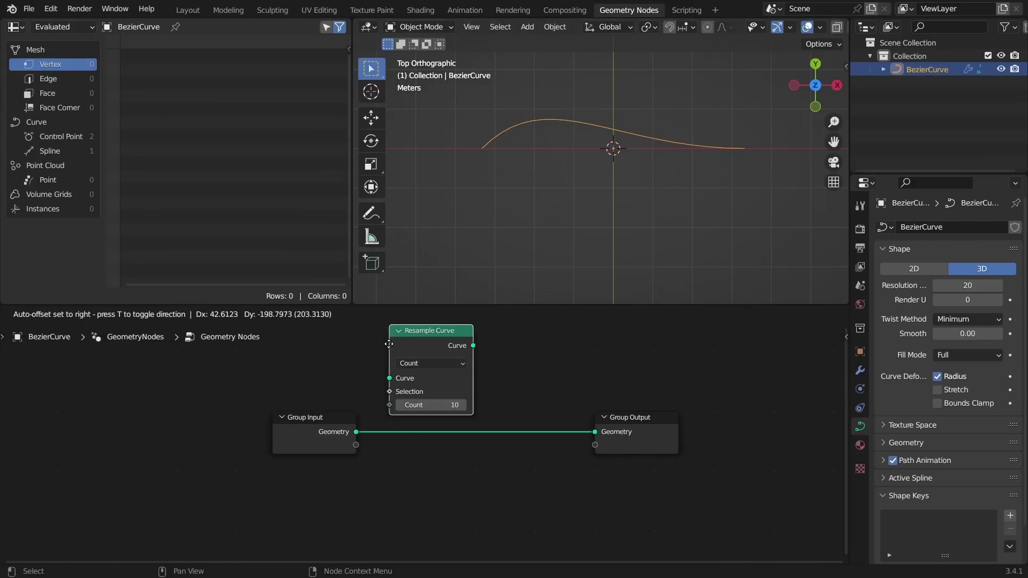
left_click(404, 379)
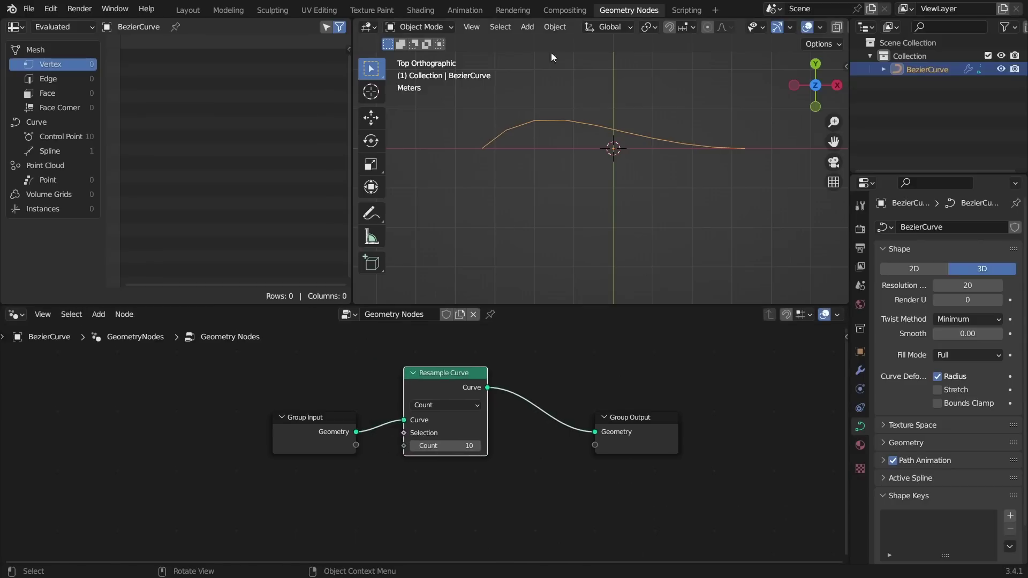
left_click(451, 405)
left_click(435, 435)
scroll(558, 483, "right", 3, "ctrl")
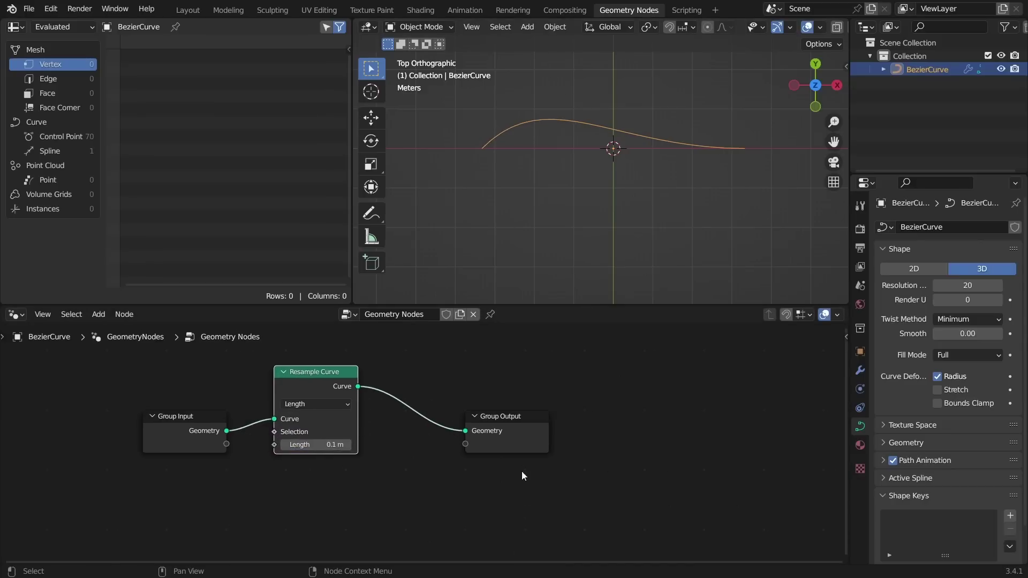
left_click_drag(513, 428, 752, 406)
Step: Add Extrude Mesh before Group Output and Curve to Mesh after Resample Curve
key("shift+a")
type("ext")
key("Return")
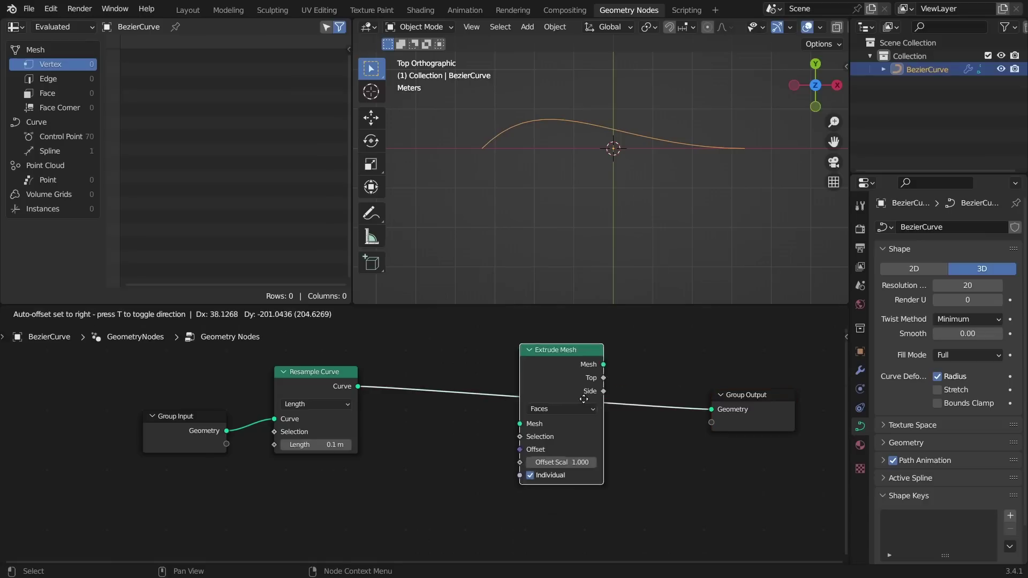
left_click(612, 391)
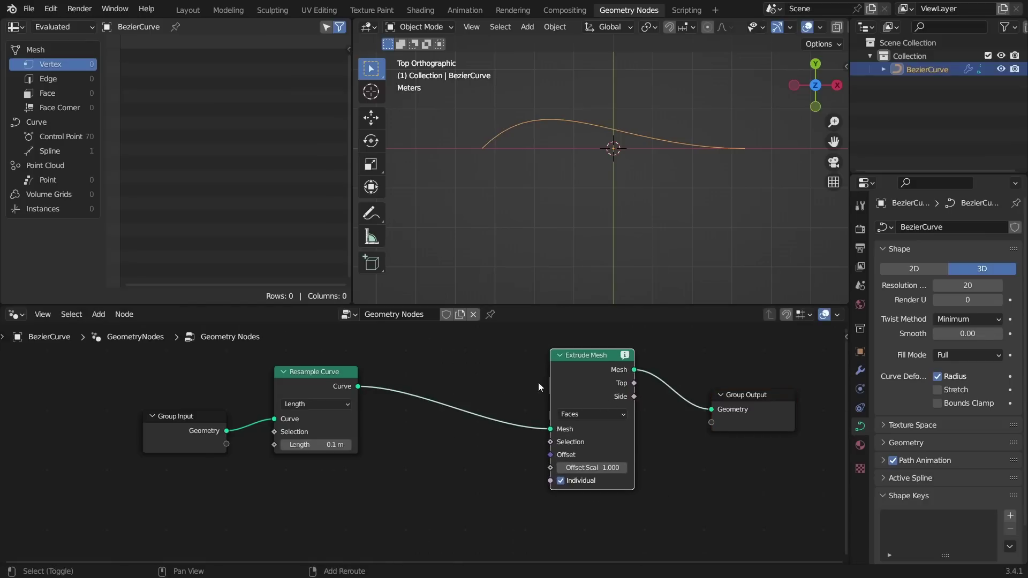
key("shift+a")
type("cu")
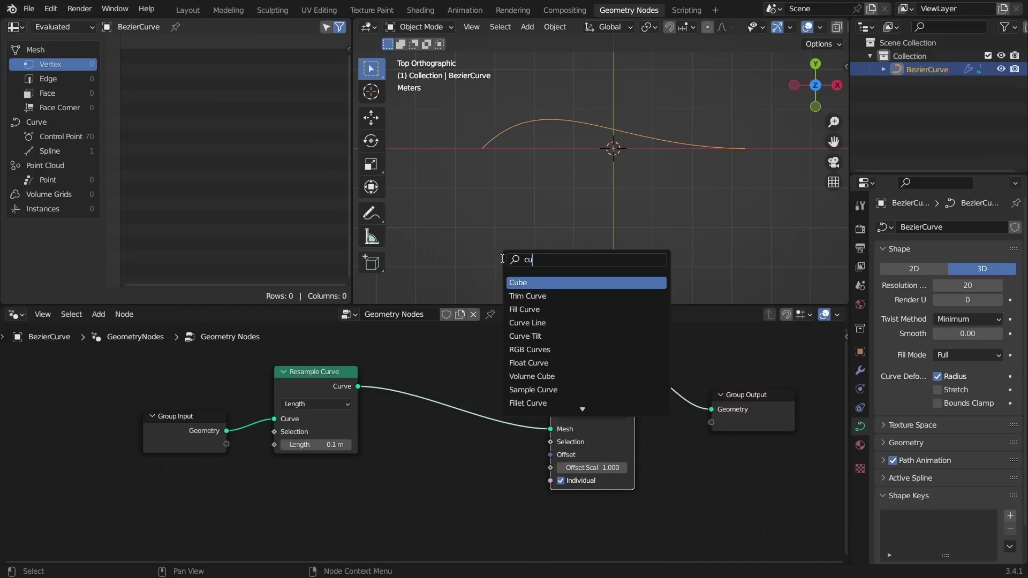
type("rve to")
key("Return")
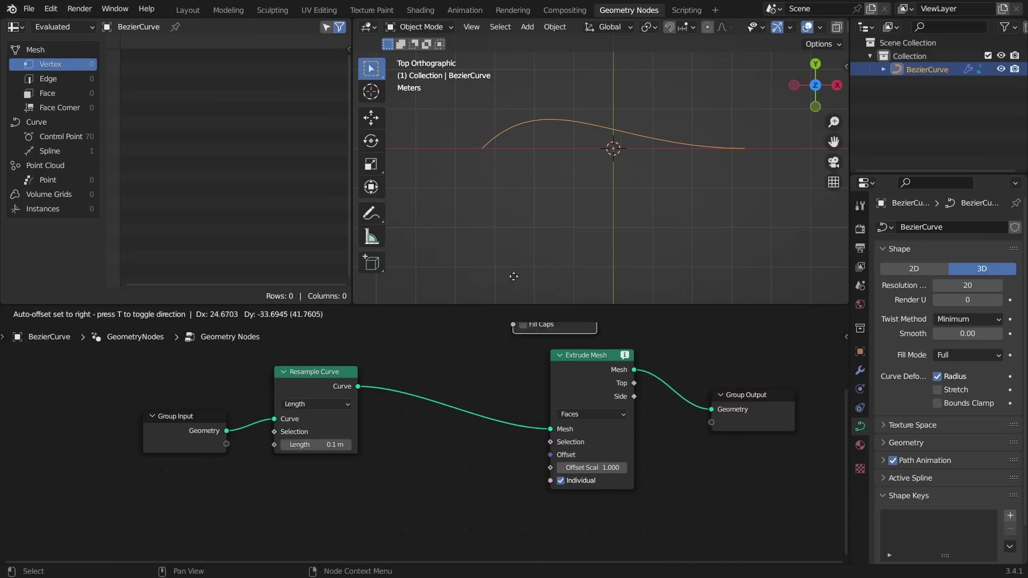
left_click(405, 363)
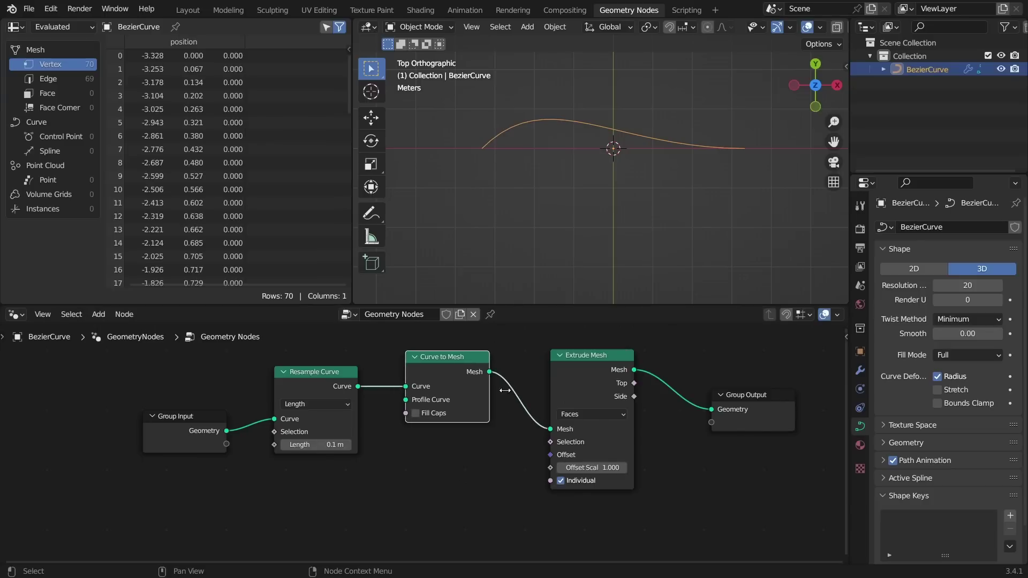
Step: Switch Extrude Mesh to Edges mode and move Group Input and Resample Curve left
left_click(594, 415)
left_click(577, 442)
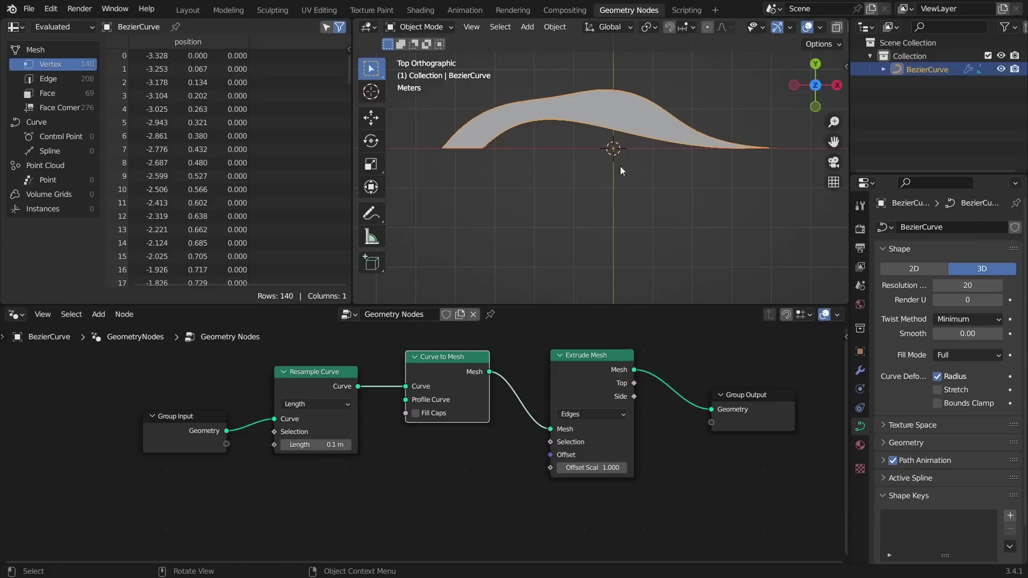
scroll(593, 172, "up", 2)
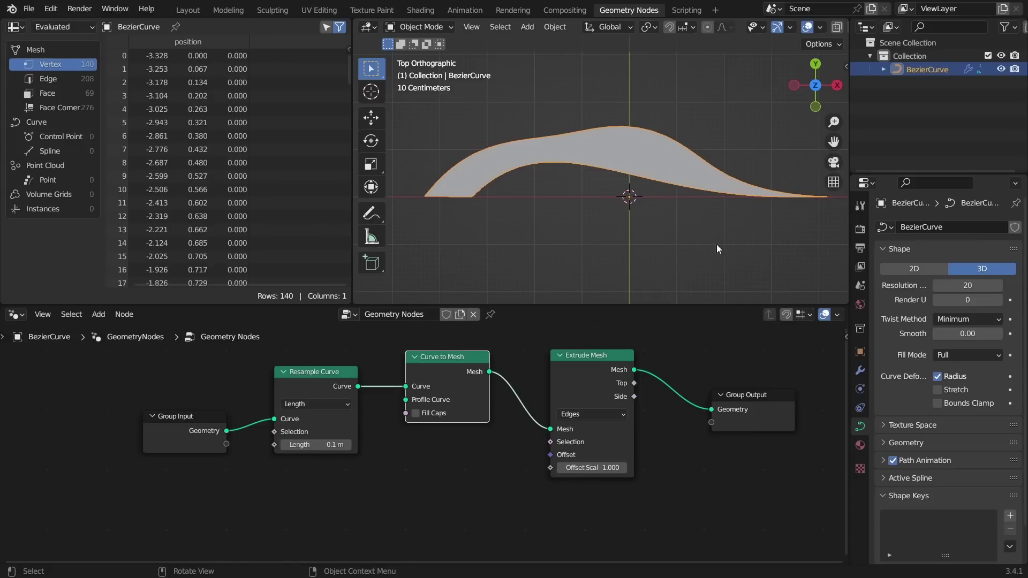
middle_click_drag(618, 343, 801, 343)
left_click_drag(332, 506, 458, 415)
left_click_drag(457, 416, 199, 438)
Step: Insert a Vector-type Capture Attribute node before Curve to Mesh
key("shift+a")
left_click(448, 260)
type("cap")
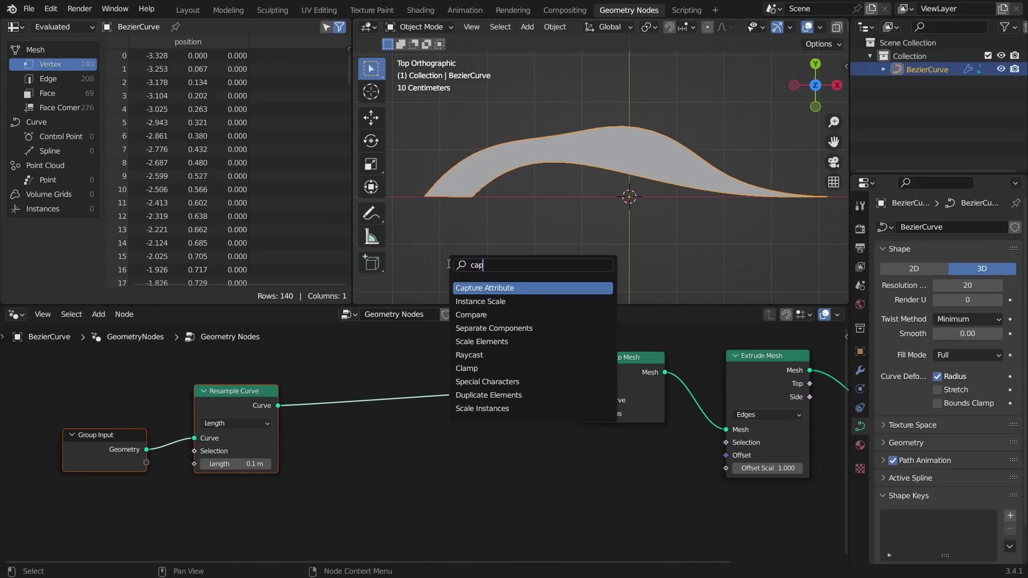
key("Return")
left_click(448, 367)
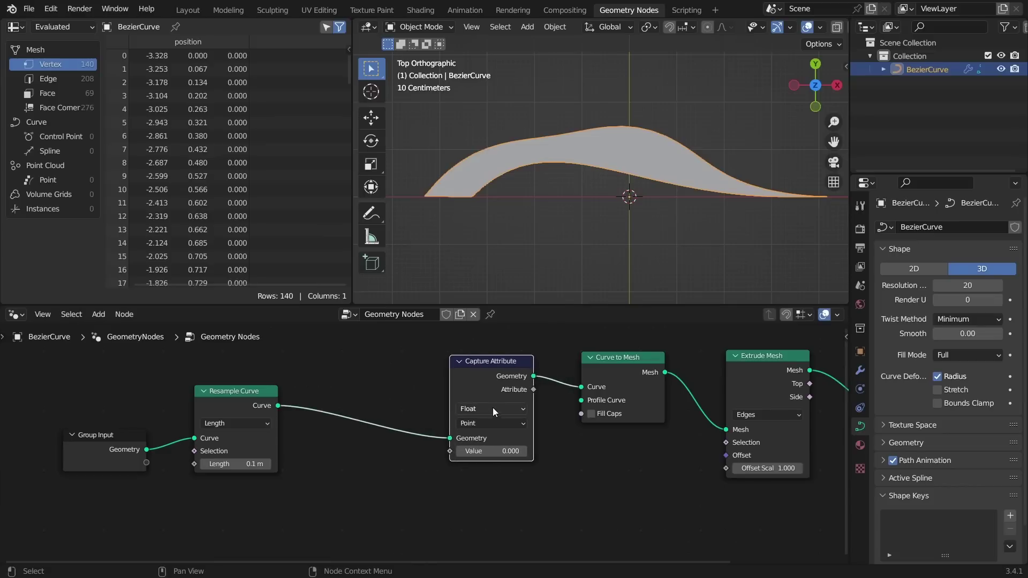
left_click(491, 409)
left_click(490, 432)
Step: Link a Normal node into the Capture Attribute's Value input
middle_click_drag(456, 443, 511, 391)
left_click_drag(504, 399, 361, 469)
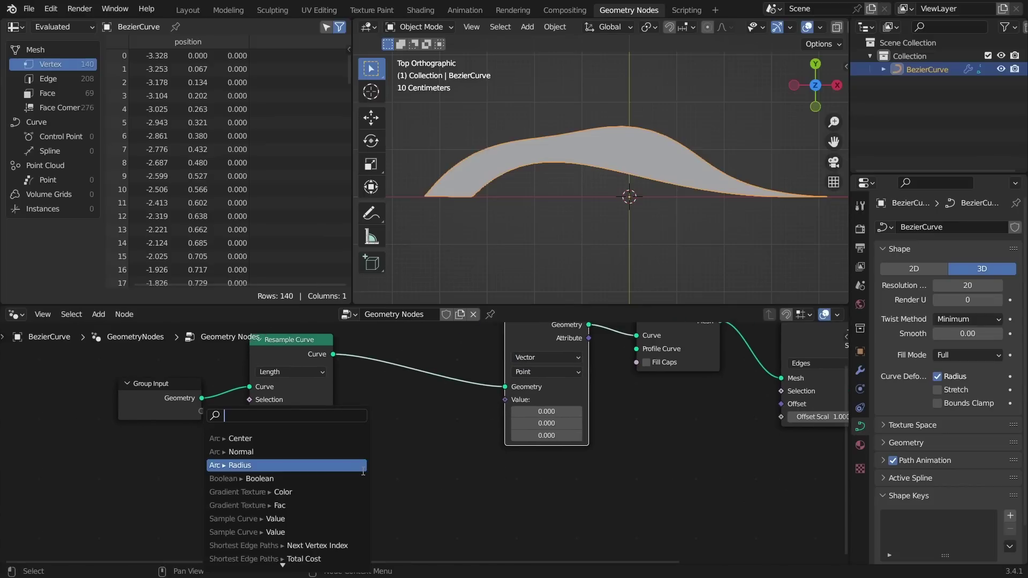
type("norm")
key("Return")
left_click(361, 470)
Step: Route the captured normal into Extrude Mesh's Offset, keeping the extruded mesh as output
middle_click_drag(542, 365, 365, 393)
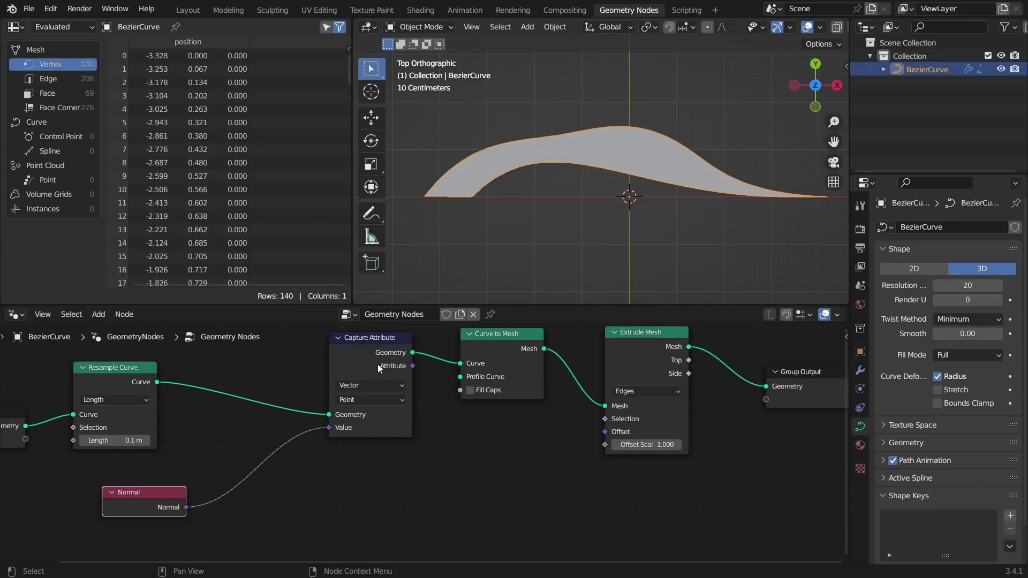
left_click_drag(412, 366, 605, 431)
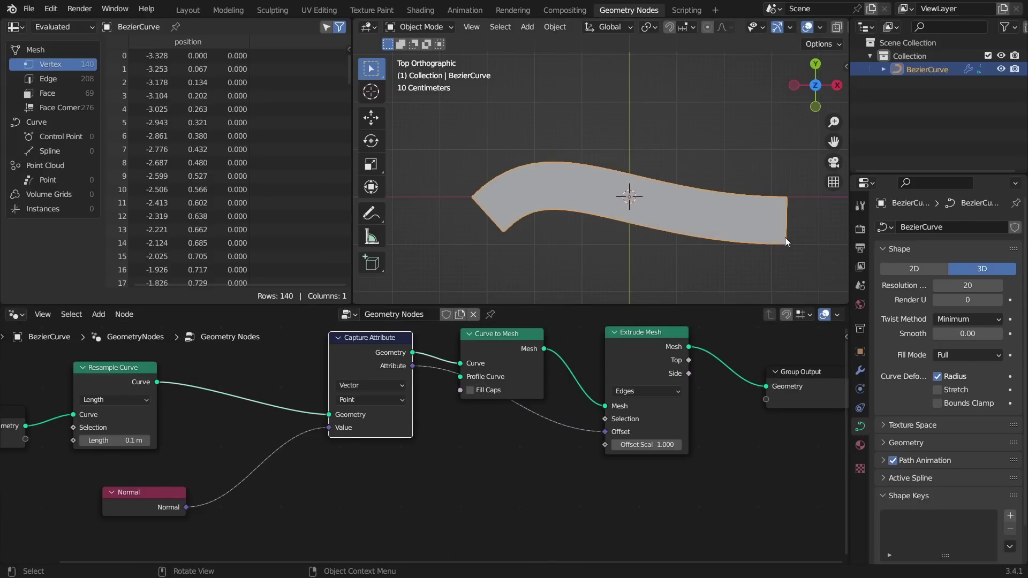
scroll(729, 332, "down", 1)
middle_click_drag(729, 332, 819, 359)
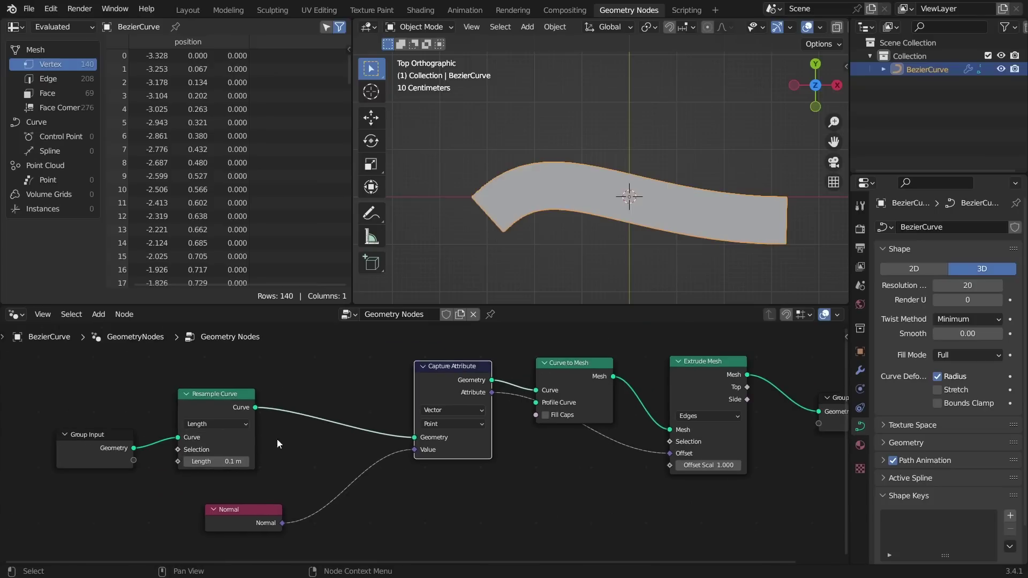
left_click_drag(133, 447, 819, 411)
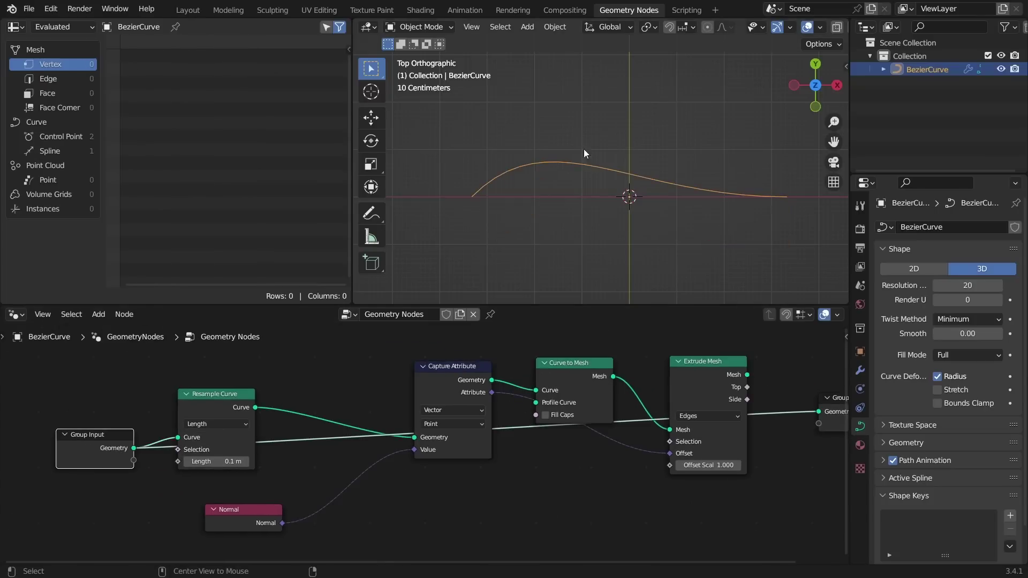
left_click(710, 368, "ctrl+shift")
Step: Annotate the shape's upper-left edge and reposition the Capture Attribute node
left_click_drag(476, 191, 517, 166)
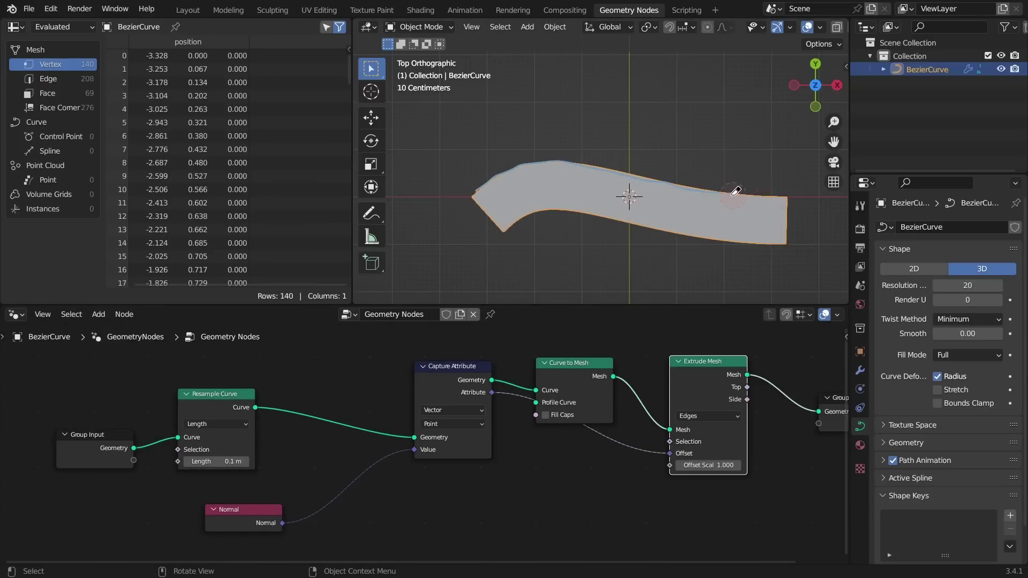
middle_click_drag(455, 471, 473, 451)
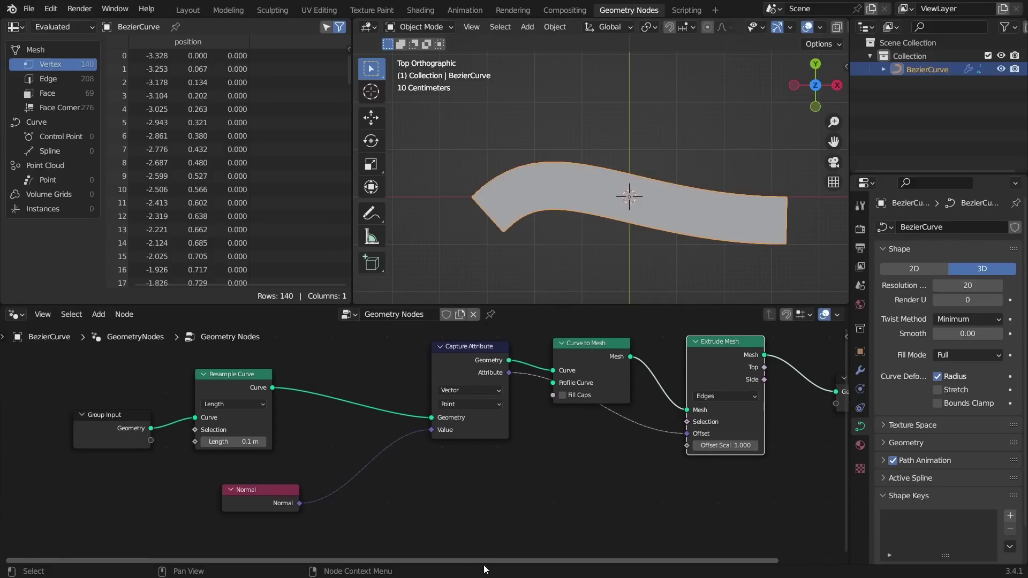
left_click_drag(474, 349, 378, 373)
left_click_drag(630, 356, 690, 353)
Step: Insert a Set Position node before Curve to Mesh, fed by the captured normals
left_click(579, 355)
scroll(579, 356, "down", 2)
left_click_drag(535, 385, 422, 367)
scroll(423, 367, "up", 1)
scroll(422, 366, "up", 2)
key("shift+a")
type("set")
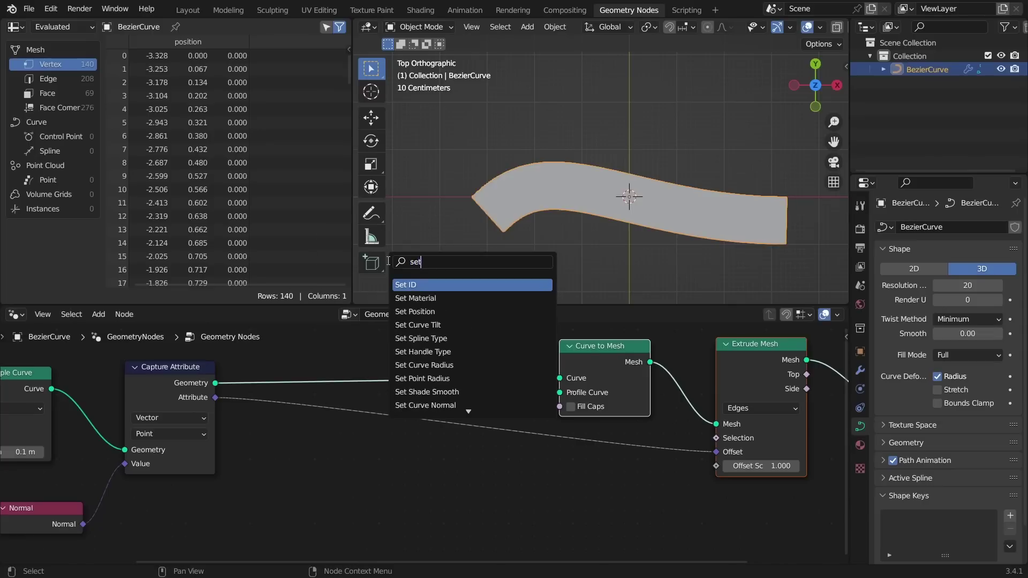
left_click(412, 311)
left_click(414, 313)
middle_click_drag(408, 385, 509, 394)
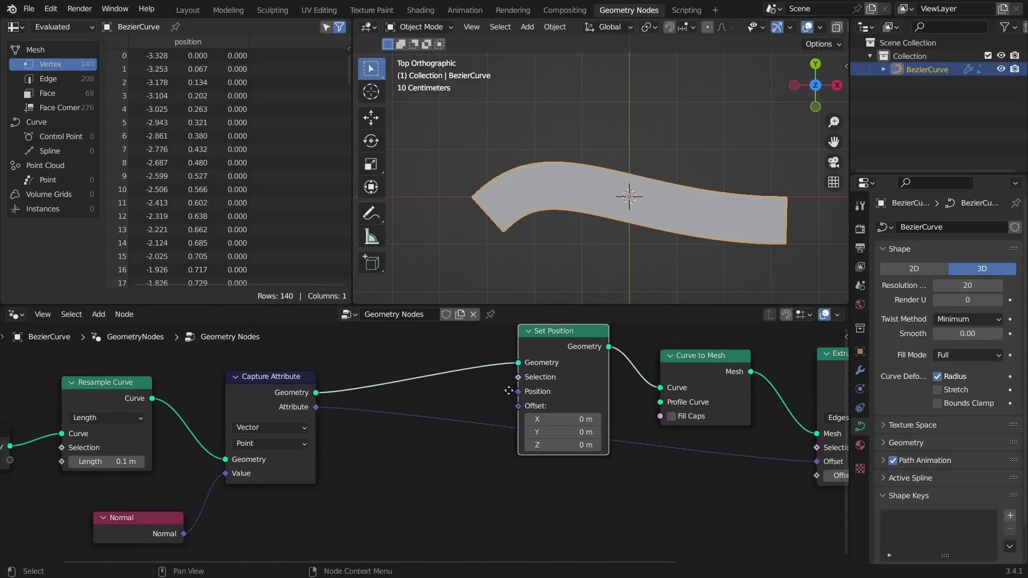
left_click_drag(315, 410, 518, 406)
middle_click_drag(518, 405, 553, 389)
Step: Add a Vector Math node set to Scale ahead of Set Position
key("shift+a")
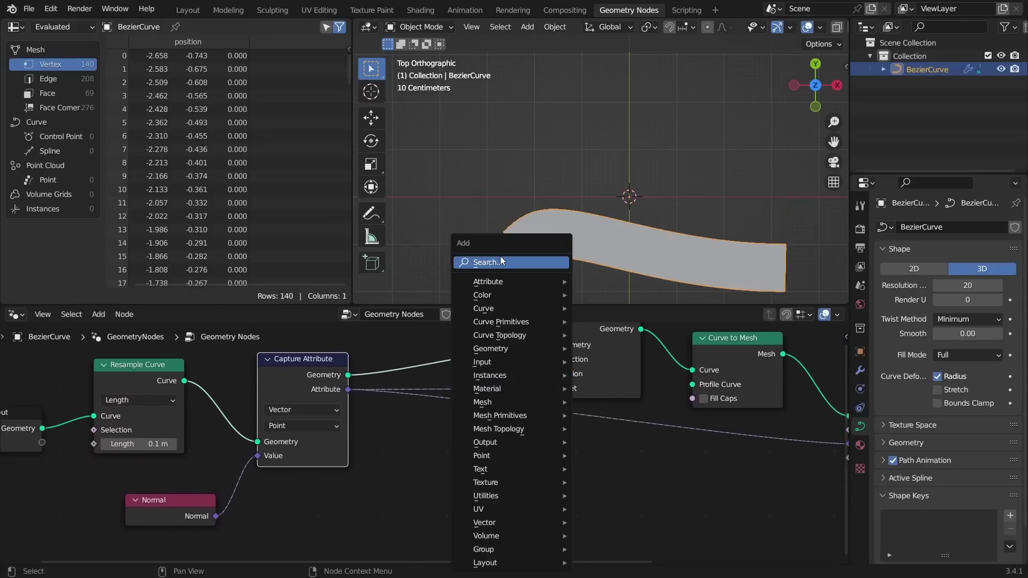
type("vec")
key("Return")
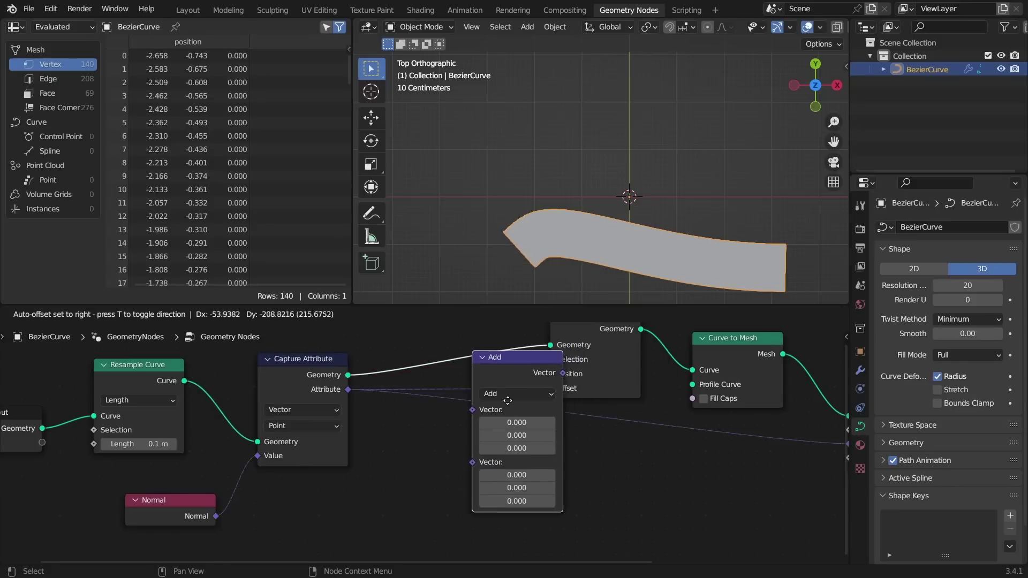
left_click(499, 412)
left_click(480, 403)
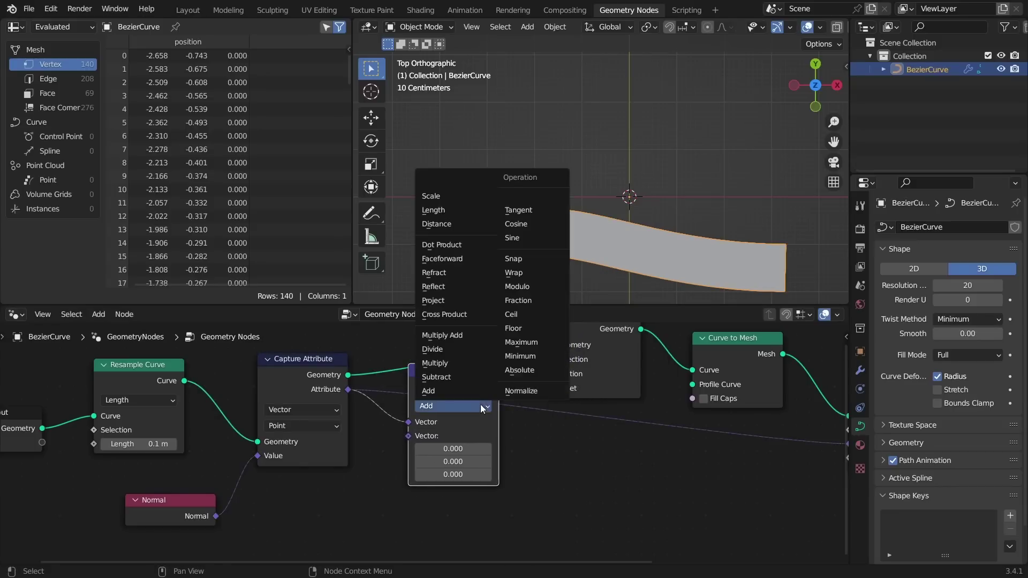
left_click(449, 194)
middle_click_drag(406, 460, 496, 392)
Step: Add a Value node below Normal with a Math node beside it
key("shift+a")
type("v")
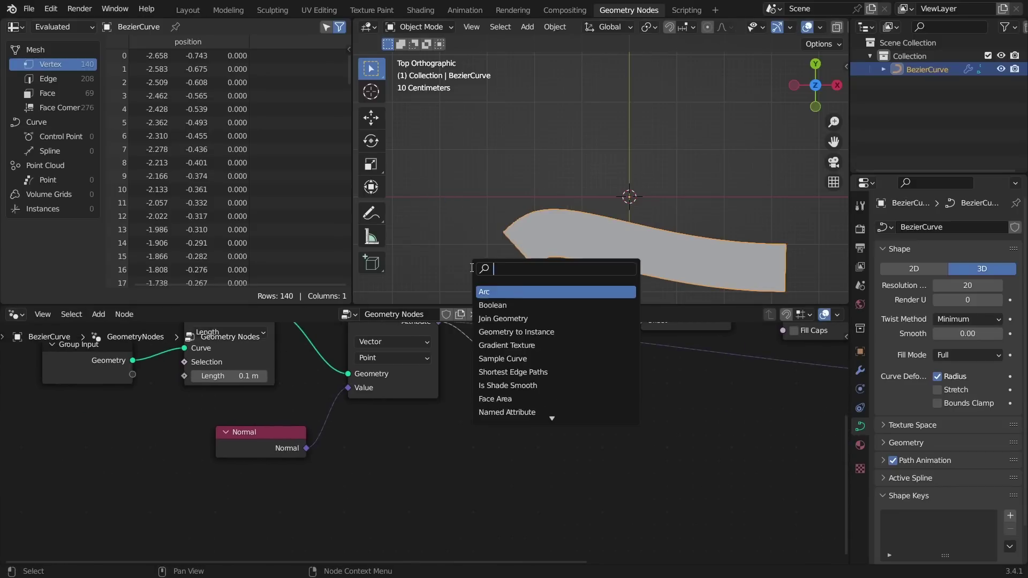
type("alue")
key("Return")
left_click(321, 443)
key("shift+a")
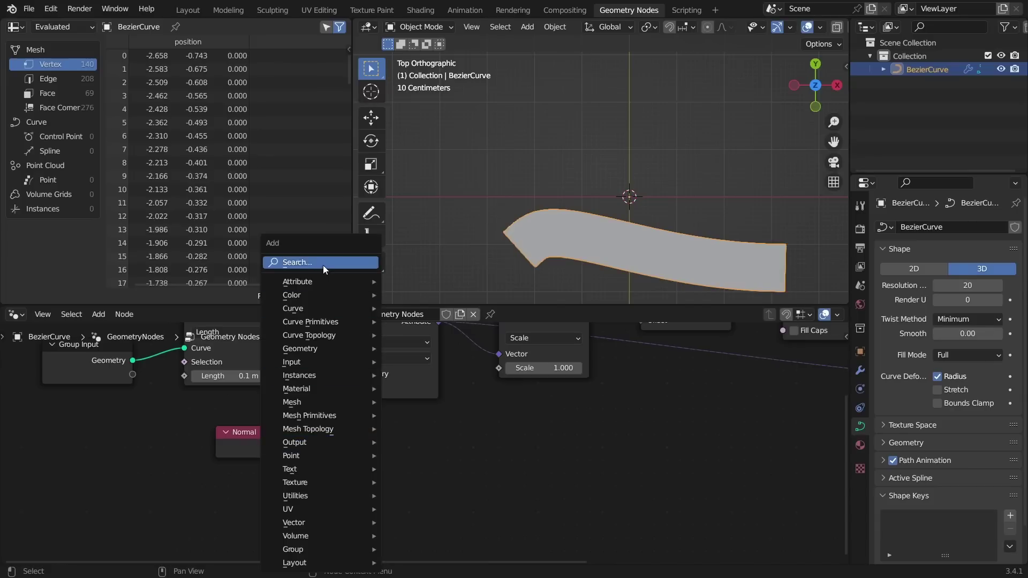
type("math")
key("Return")
left_click(401, 460)
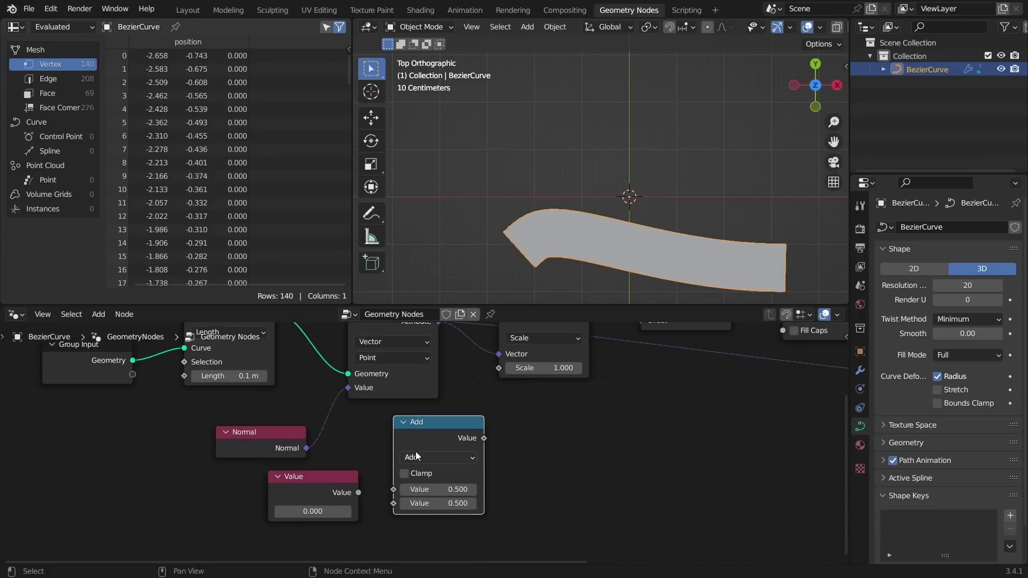
Step: Make the Math node divide the Value by -2
left_click_drag(358, 492, 394, 489)
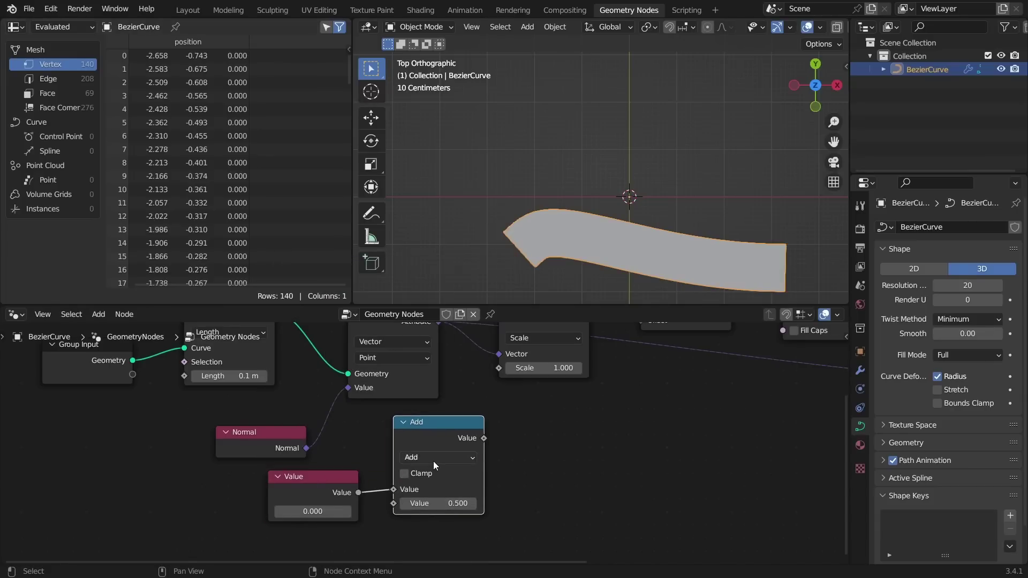
left_click(435, 458)
left_click(429, 324)
left_click(449, 503)
type("2")
key("Return")
Step: Drive Scale with the Divide result and Extrude Offset Scale with the 0.9 Value
left_click_drag(483, 437, 507, 374)
scroll(422, 444, "down", 2)
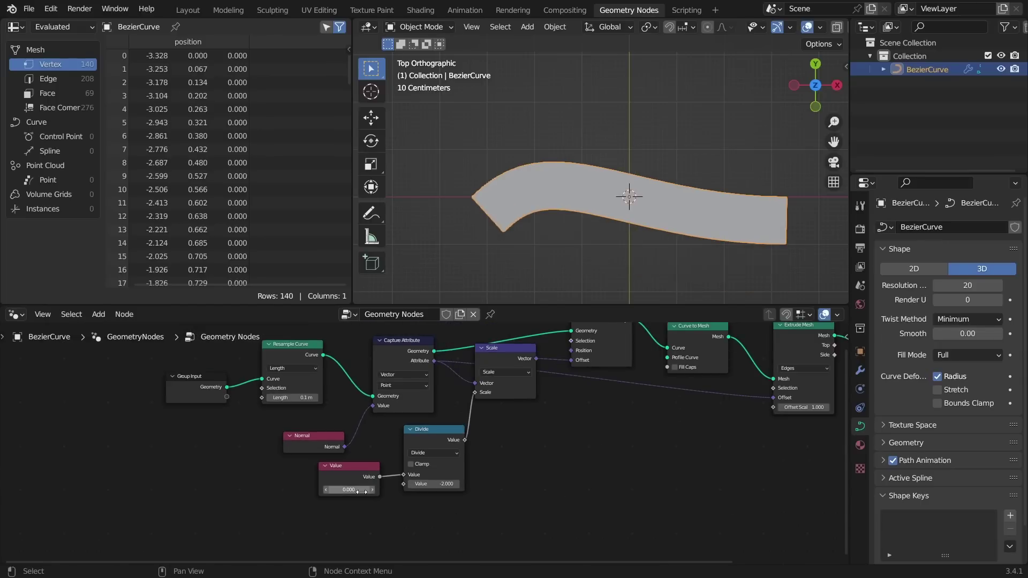
left_click_drag(381, 477, 773, 407)
left_click_drag(359, 489, 412, 489)
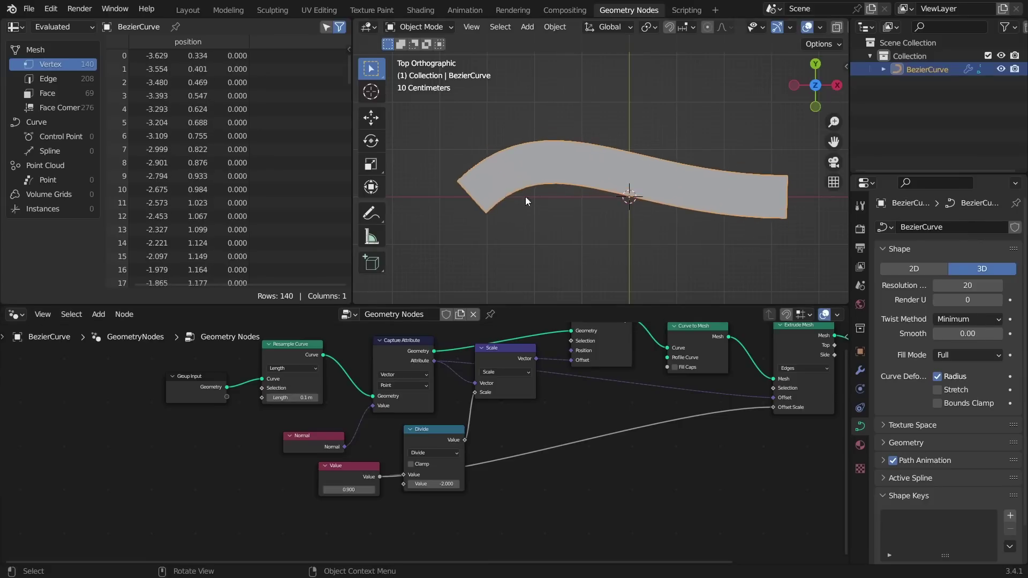
scroll(805, 28, "down", 2)
left_click(810, 27)
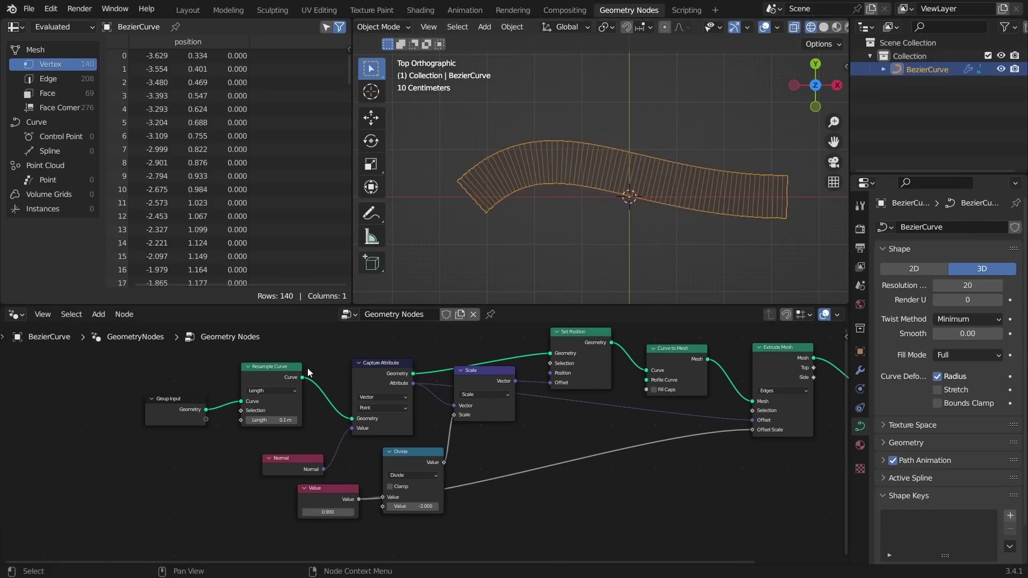
left_click(182, 416, "ctrl+shift")
scroll(608, 370, "down", 5, "ctrl")
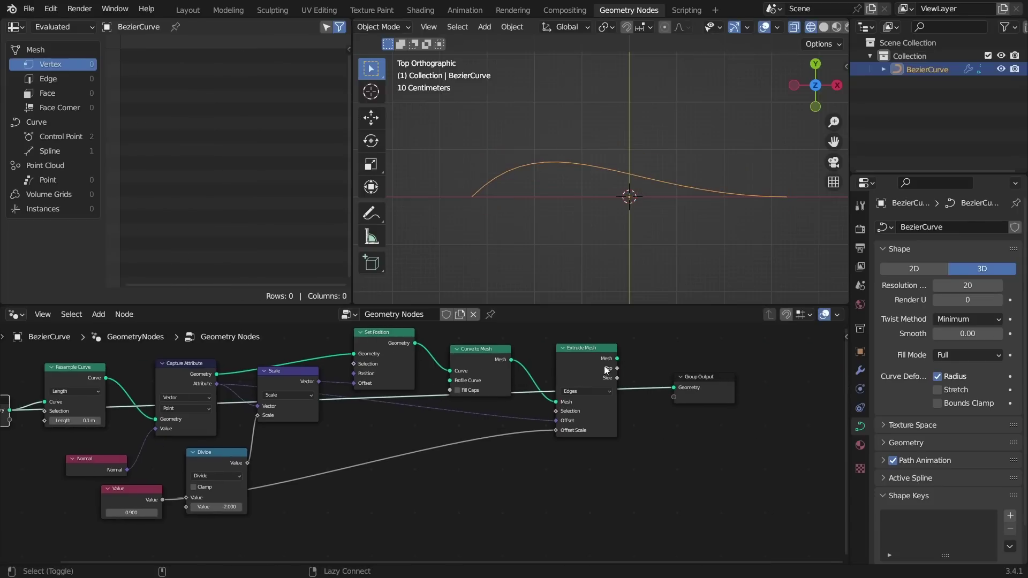
left_click(592, 363, "ctrl+shift")
left_click(823, 28)
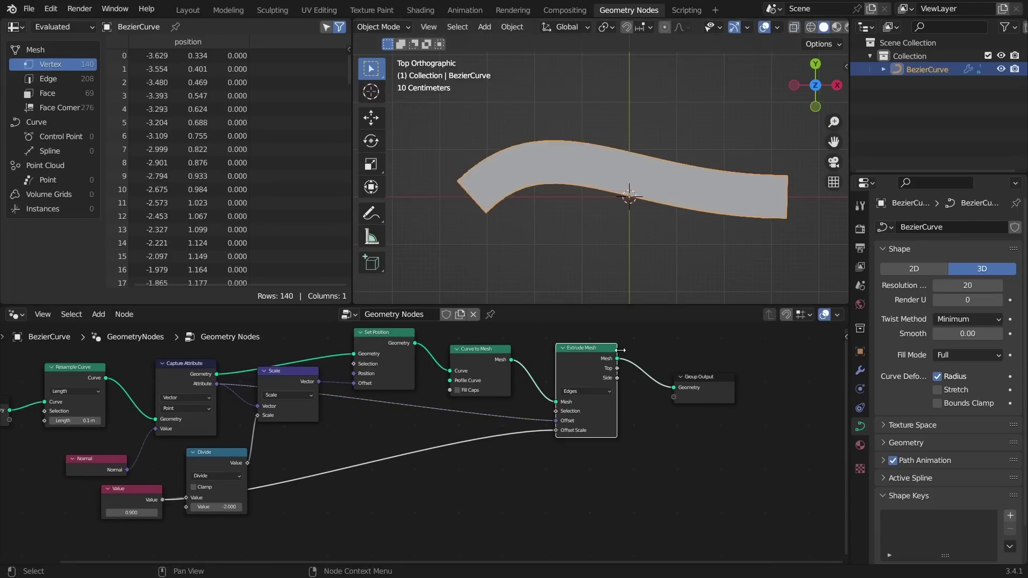
scroll(486, 371, "left", 5)
scroll(477, 416, "up", 1)
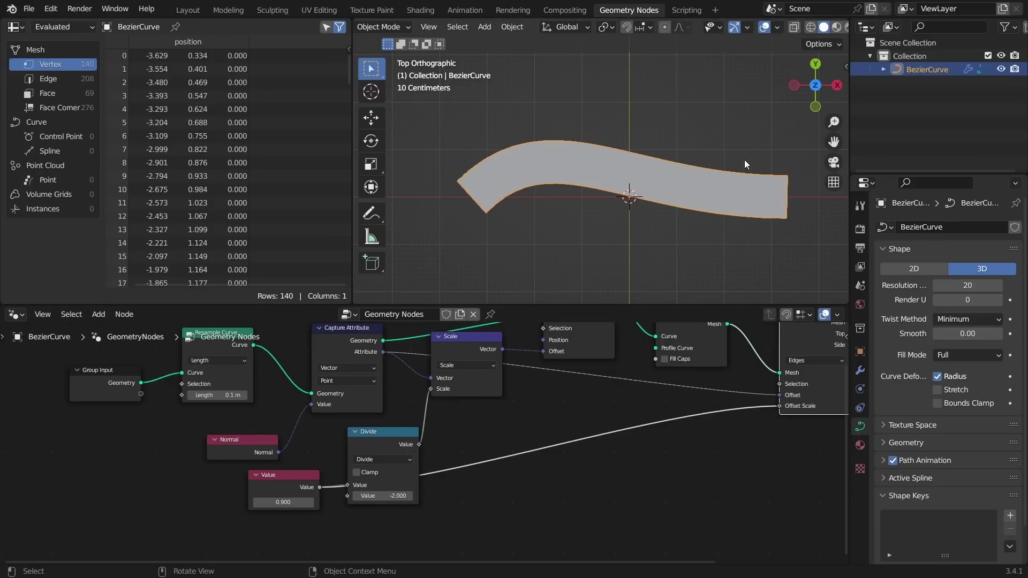
left_click(381, 495)
type("-1")
key("Return")
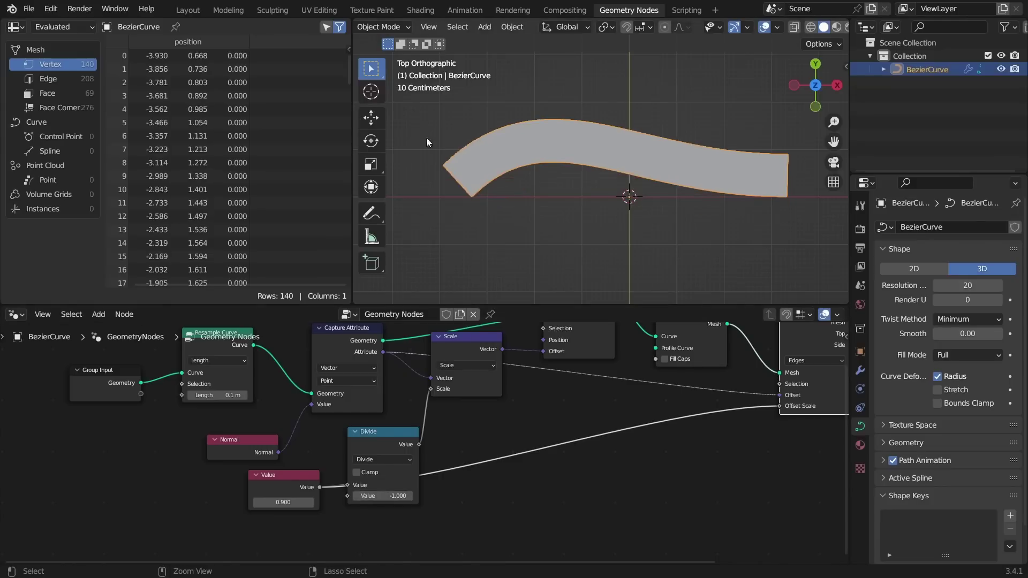
key("ctrl+z")
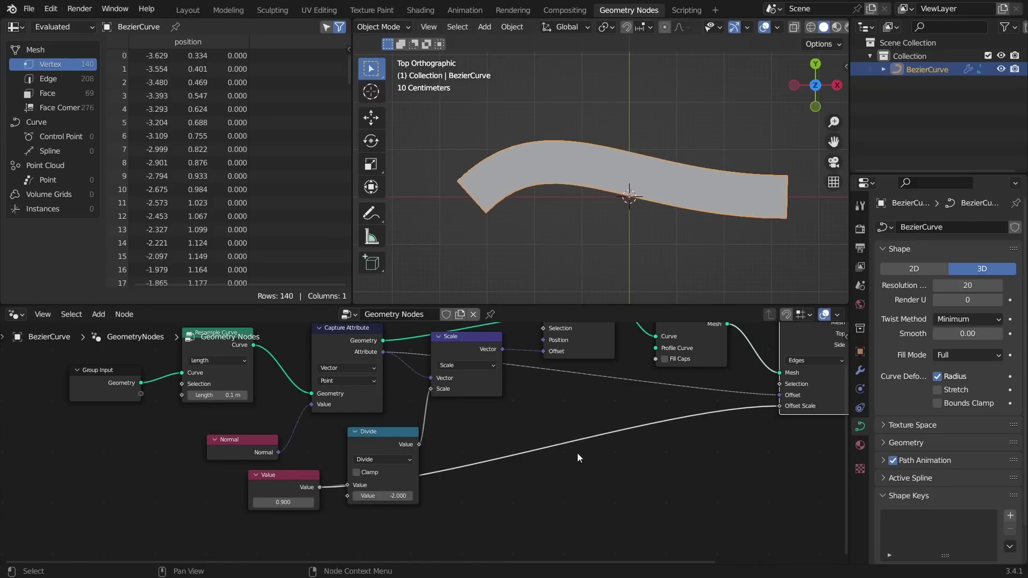
Step: Duplicate Extrude Mesh before Group Output in Faces mode with Offset Scale 2.7
key("KP_Decimal")
key("shift+d")
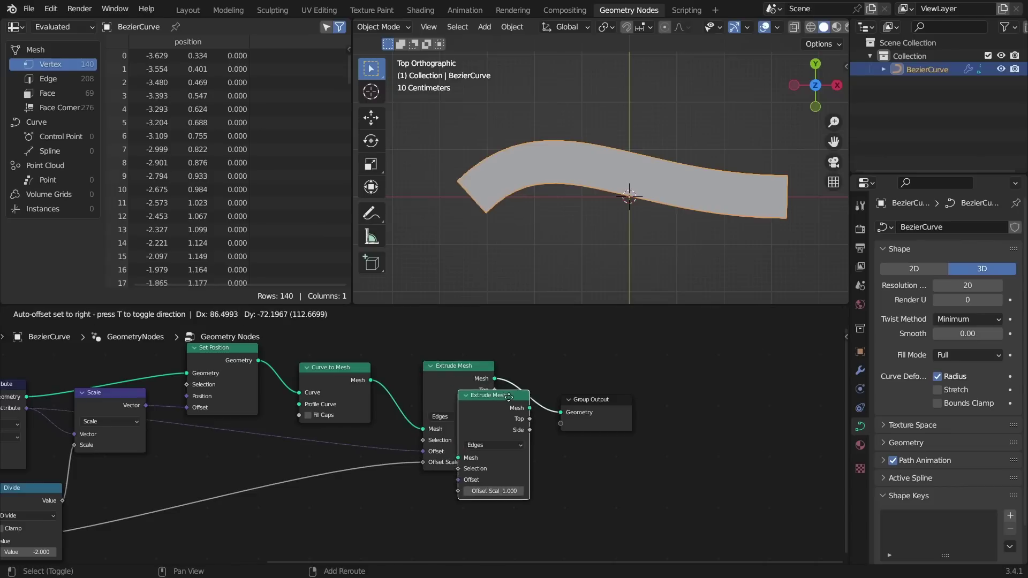
left_click(566, 431)
left_click(567, 425)
left_click(570, 458)
middle_click_drag(589, 155, 612, 123)
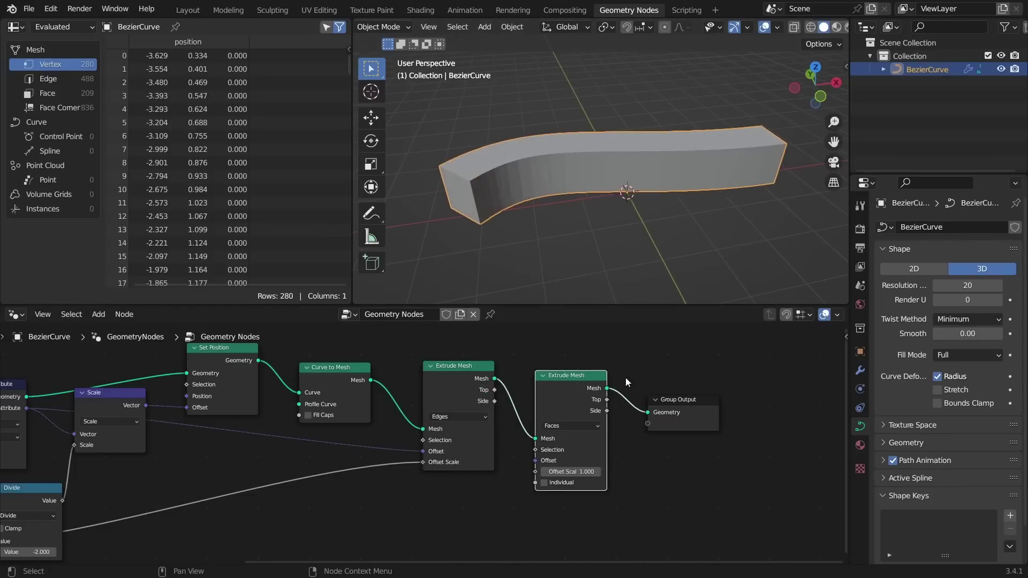
left_click_drag(570, 471, 621, 471)
scroll(664, 191, "down", 3)
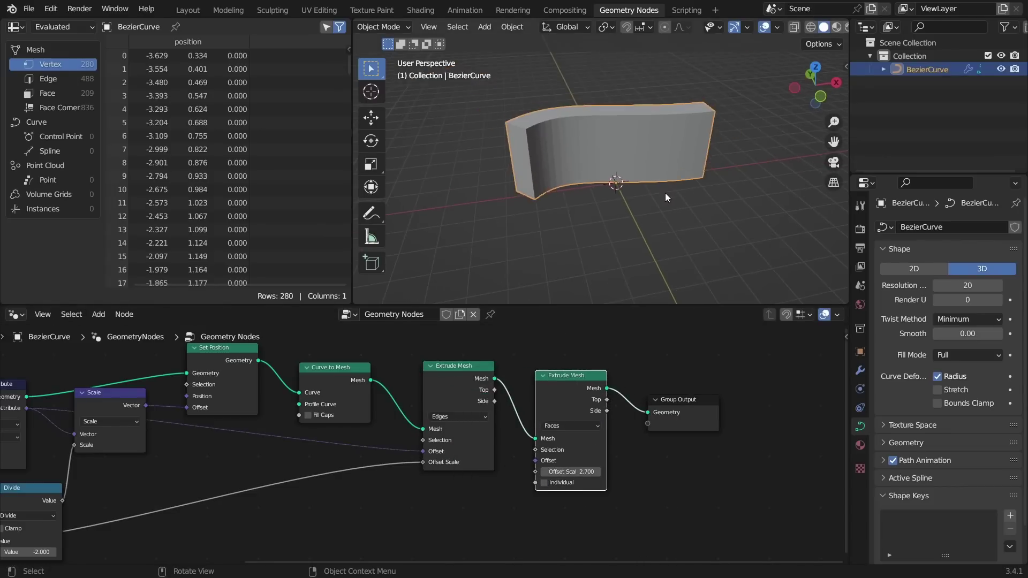
Step: Draw a test curve in edit mode, undo it and return to object mode
key("Tab")
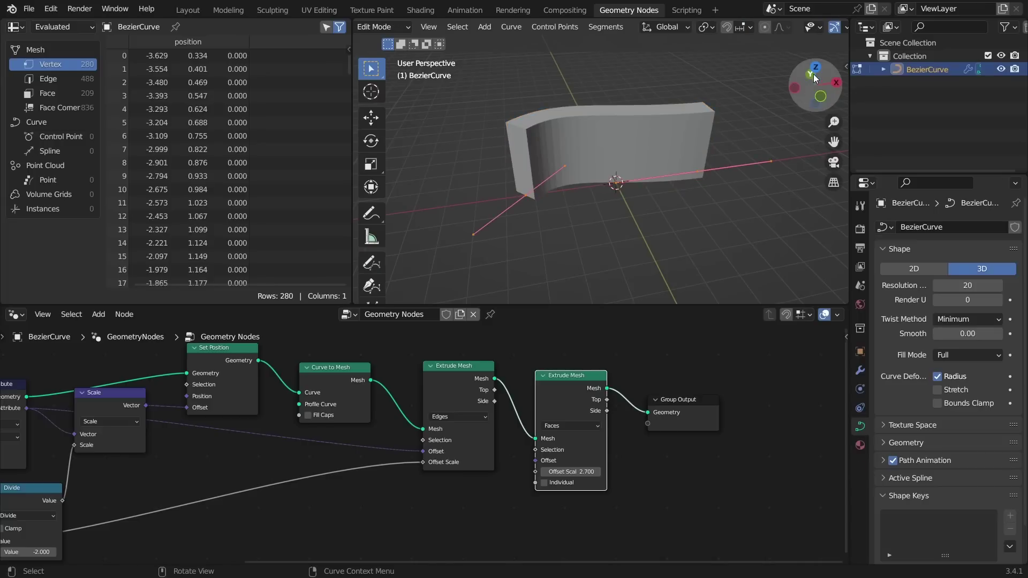
left_click(815, 68)
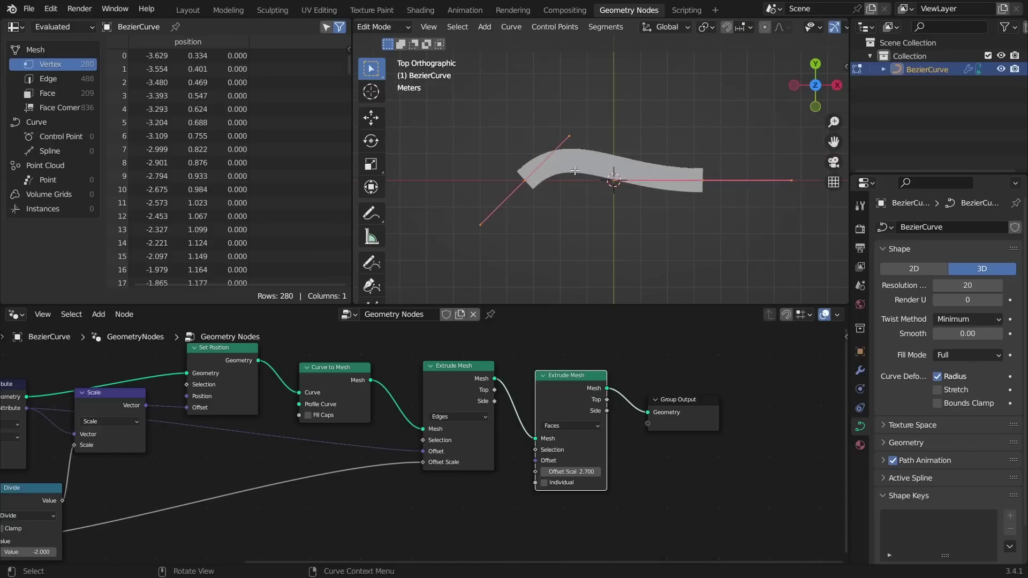
left_click(373, 271)
left_click_drag(499, 263, 697, 271)
middle_click_drag(776, 192, 705, 182)
key("ctrl+z")
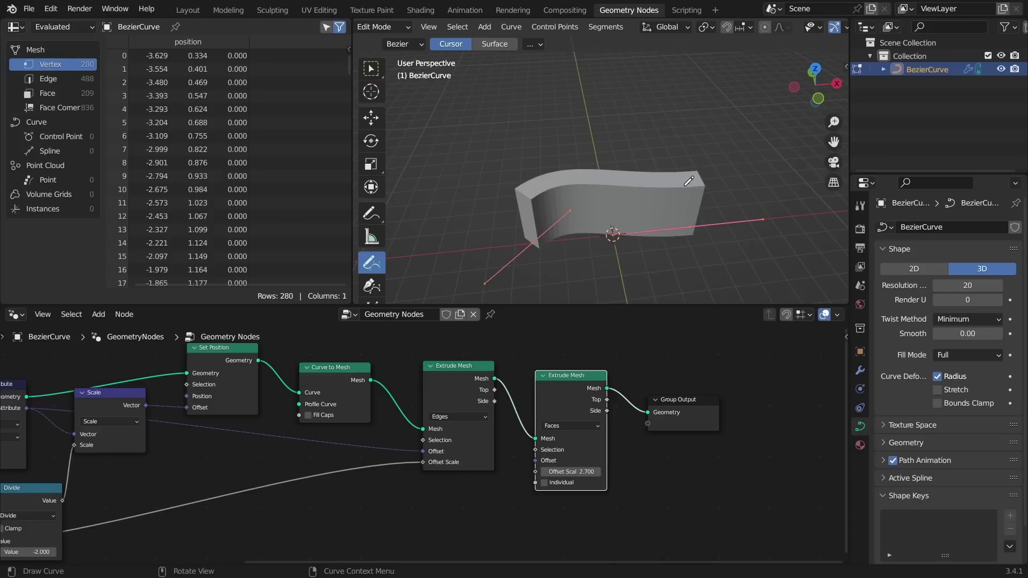
key("Tab")
scroll(664, 198, "up", 3)
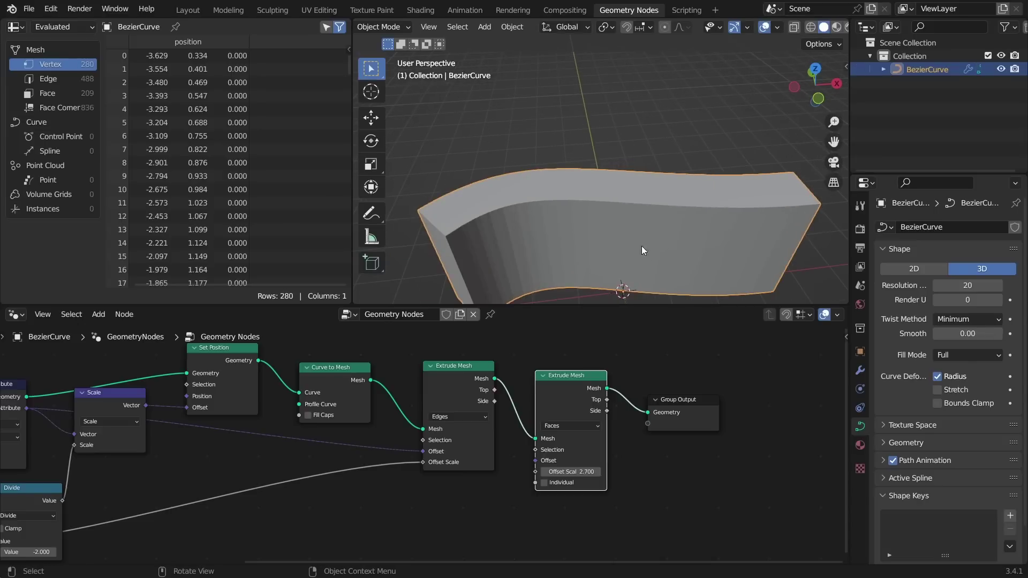
middle_click_drag(644, 255, 648, 221)
Step: Add a Distribute Points on Faces node before Group Output
middle_click_drag(642, 402, 555, 408)
key("shift+a")
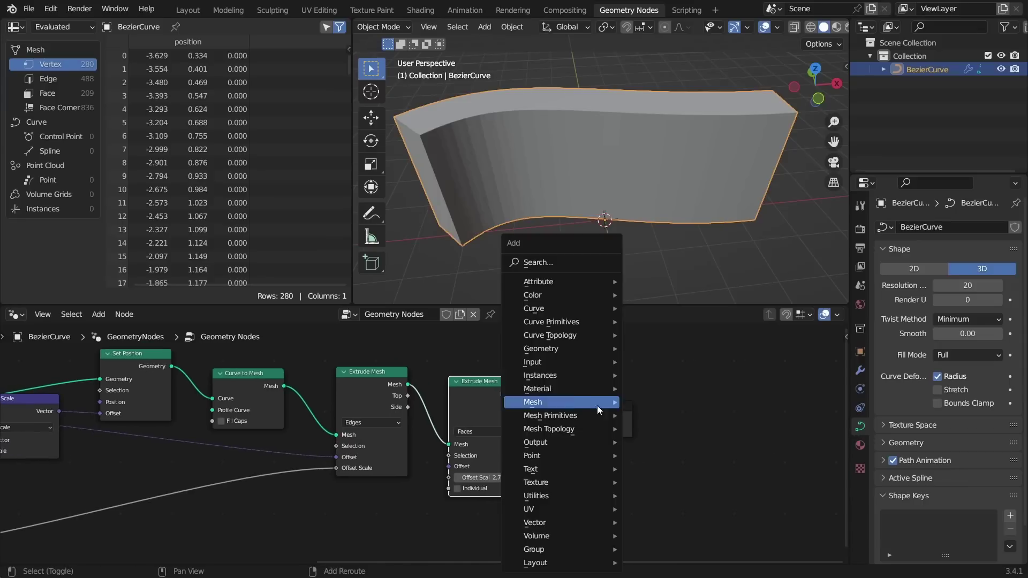
left_click(559, 265)
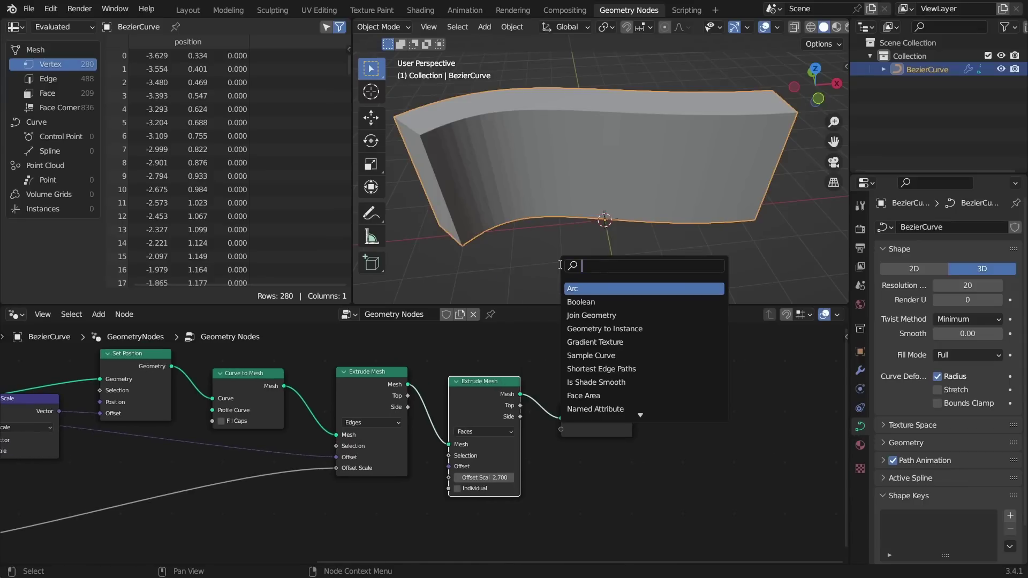
type("distrib")
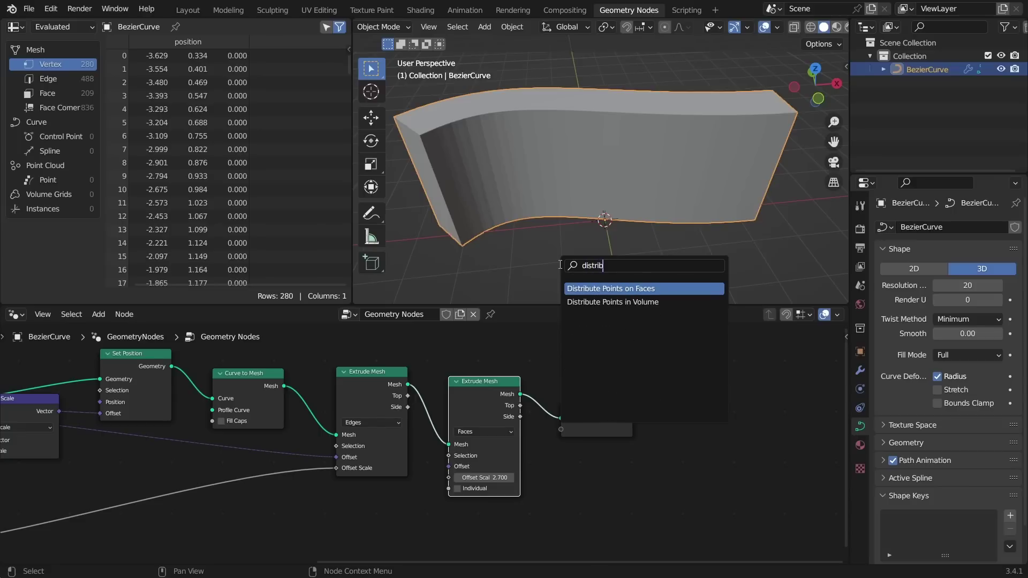
key("Return")
left_click(586, 409)
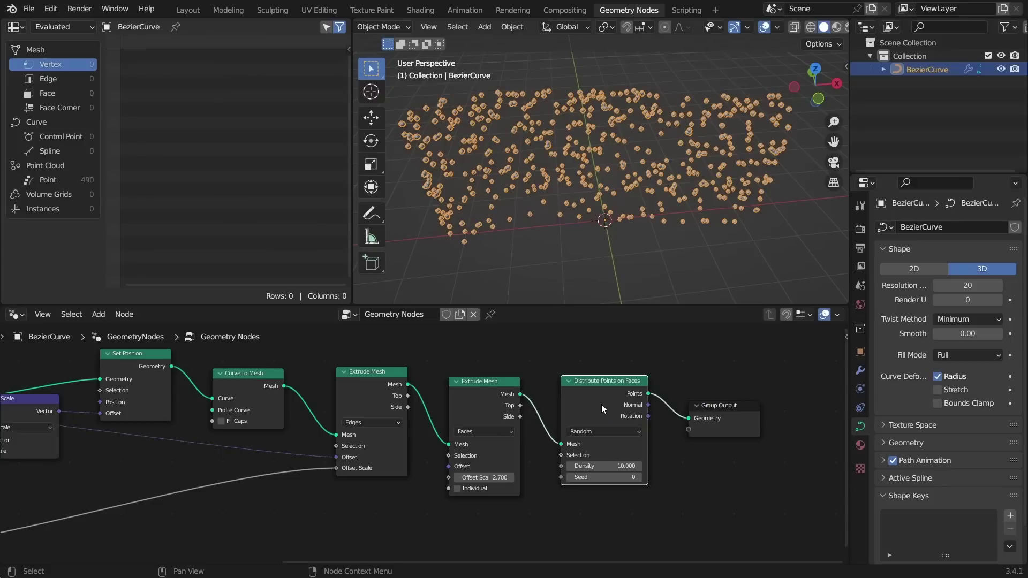
Step: Raise the point density to 382.5, checking the wall from several angles
left_click_drag(605, 465, 690, 463)
middle_click_drag(508, 182, 596, 158)
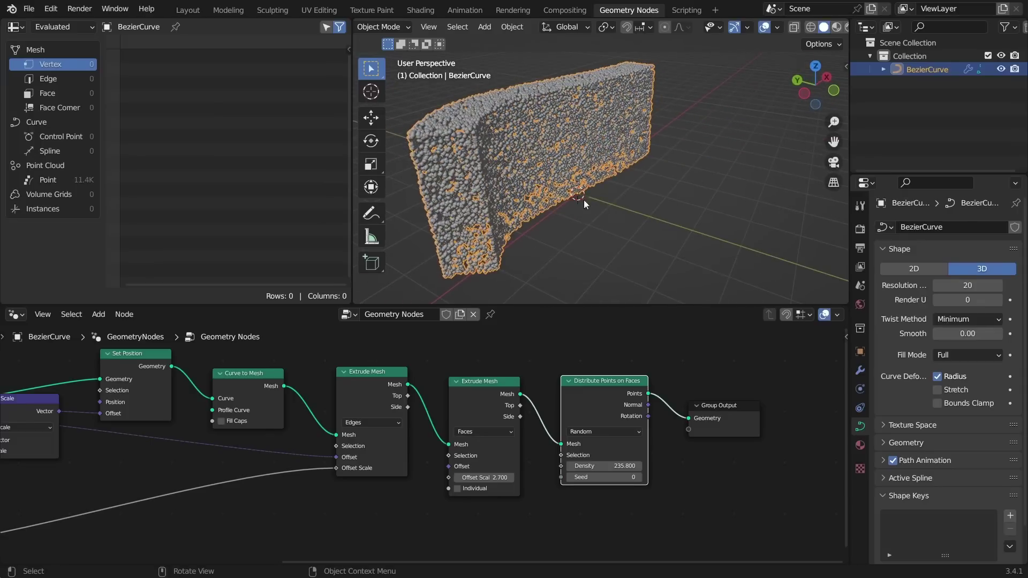
middle_click_drag(538, 202, 594, 196)
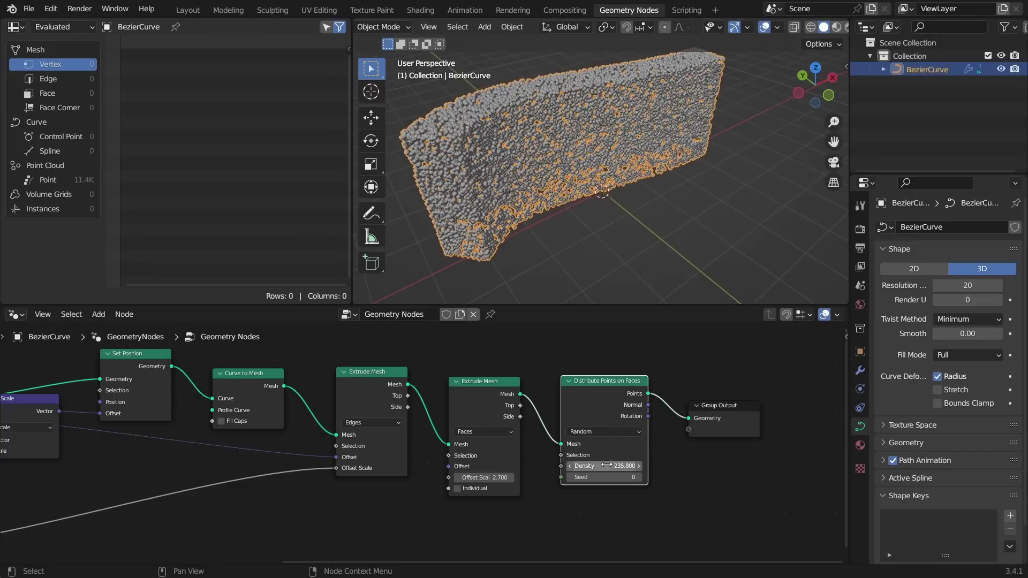
left_click_drag(611, 466, 624, 465)
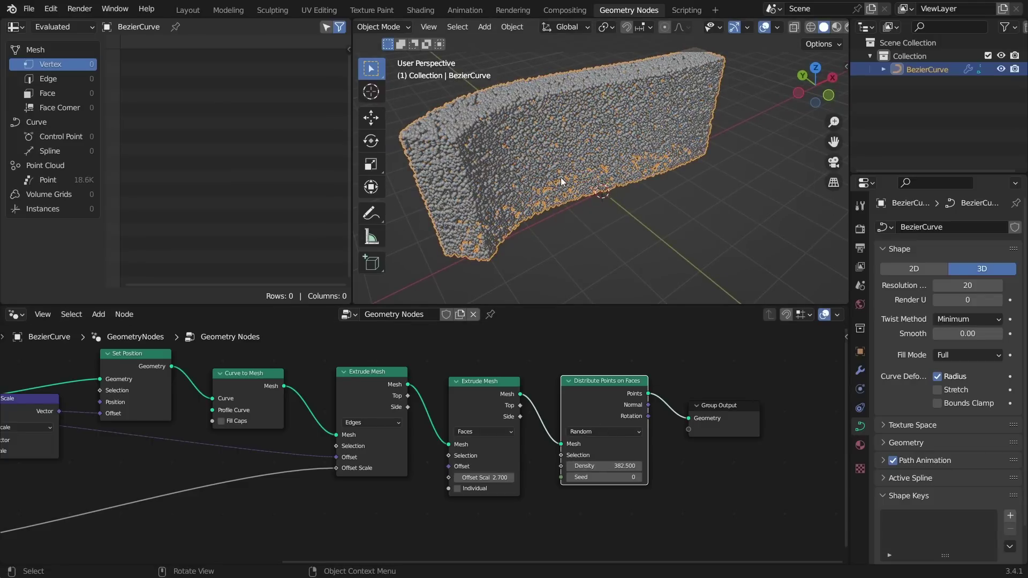
middle_click_drag(600, 225, 648, 174)
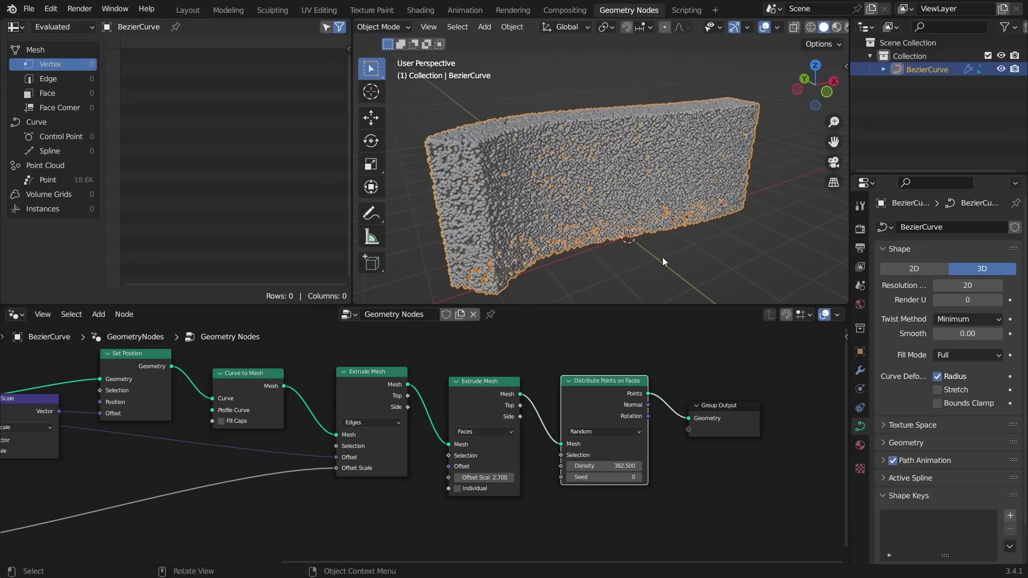
Step: Insert an Instance on Points node between the scattered points and the Group Output
middle_click_drag(663, 441, 494, 443)
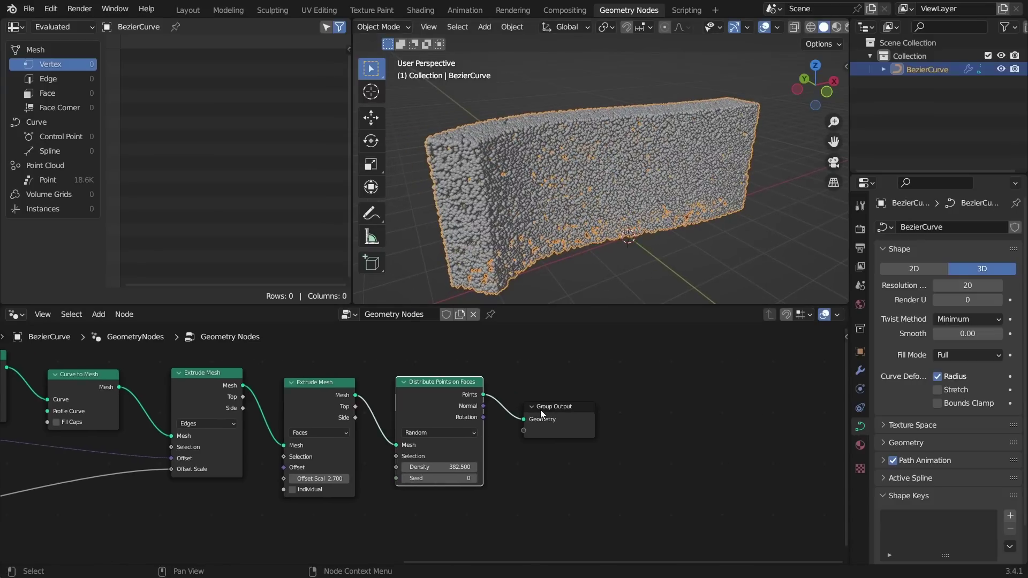
left_click_drag(542, 414, 637, 412)
key("shift+a")
left_click(616, 267)
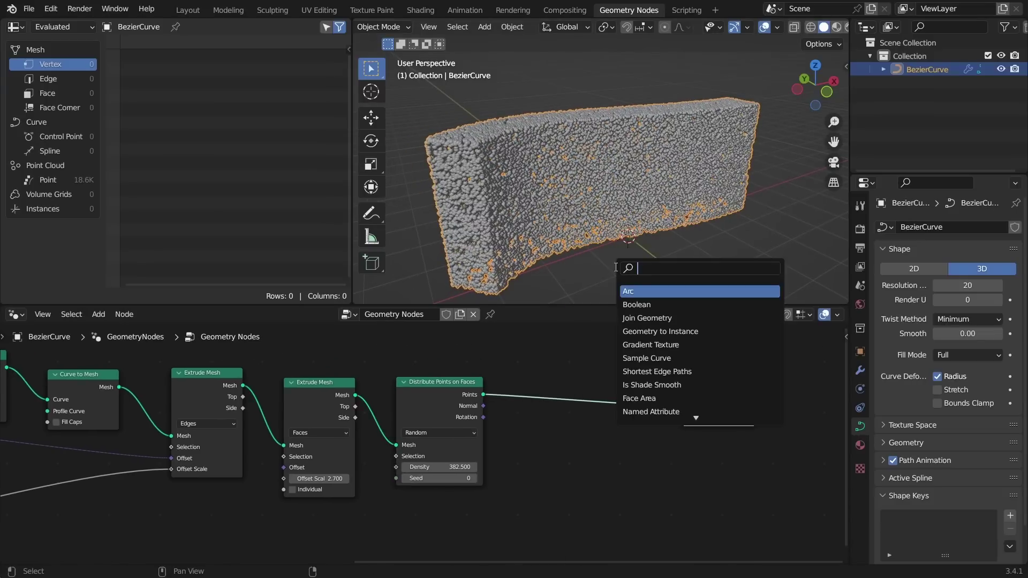
type("instance on")
key("Return")
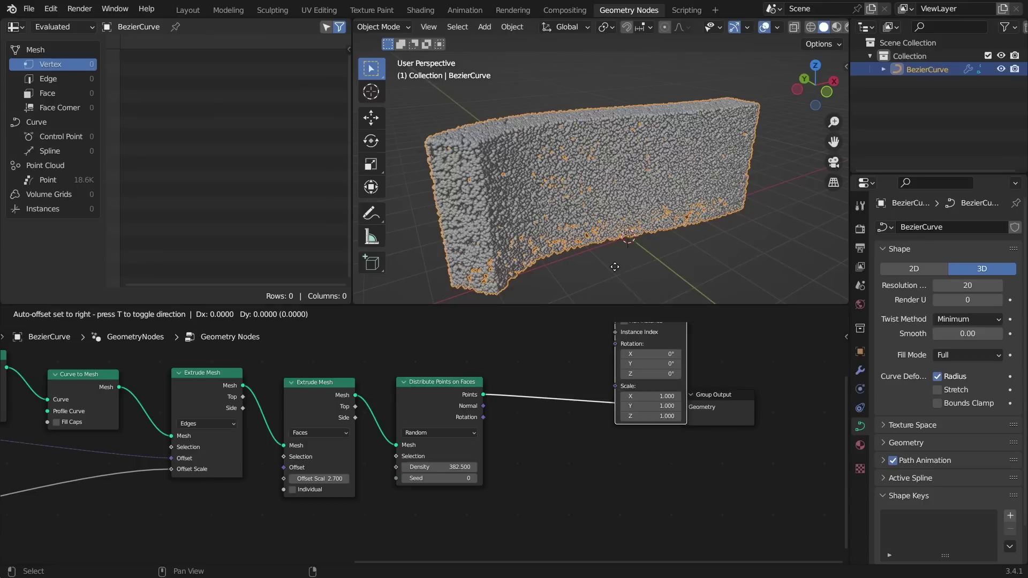
left_click(569, 371)
Step: Reframe the viewport and leave window fullscreen to reveal the desktop
middle_click_drag(621, 216, 593, 216)
key("q")
left_click(593, 217)
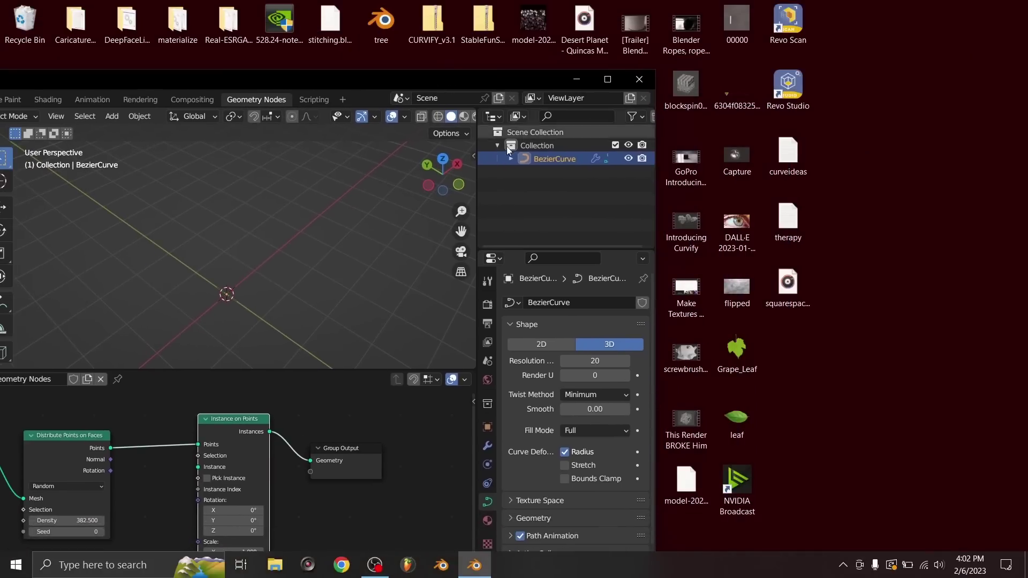
Step: Open leaf.png from the desktop in Photos, close it, and maximize Blender again
double_click(737, 419)
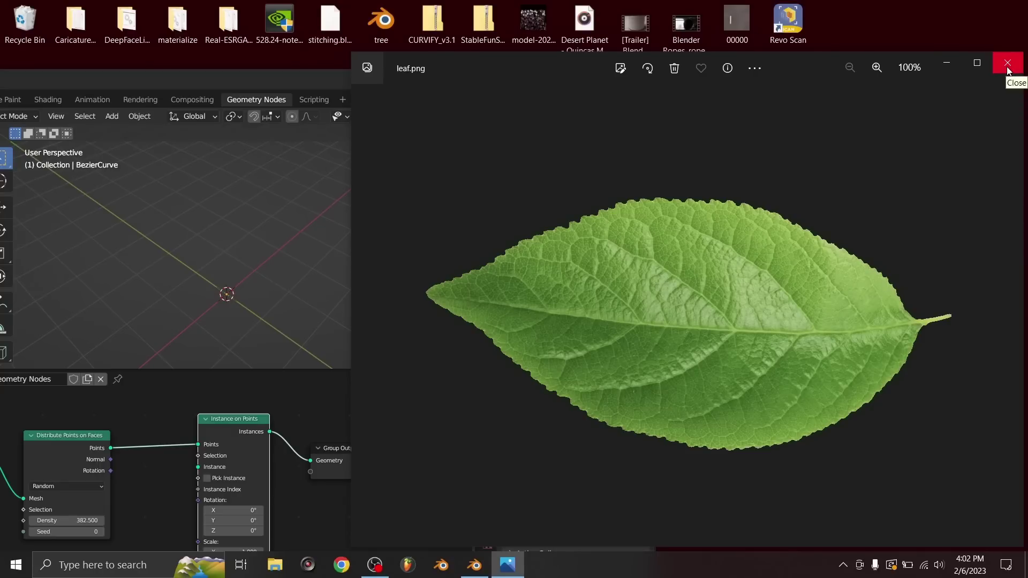
left_click(1006, 64)
left_click(607, 81)
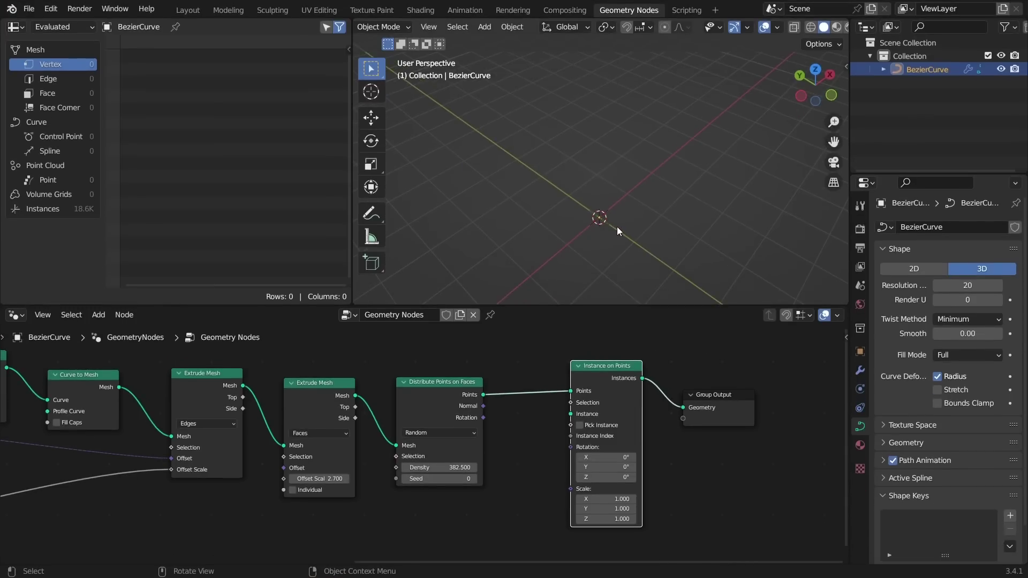
Step: Run Import Images as Planes and import Grape_Leaf.png from the Desktop folder
key("F3")
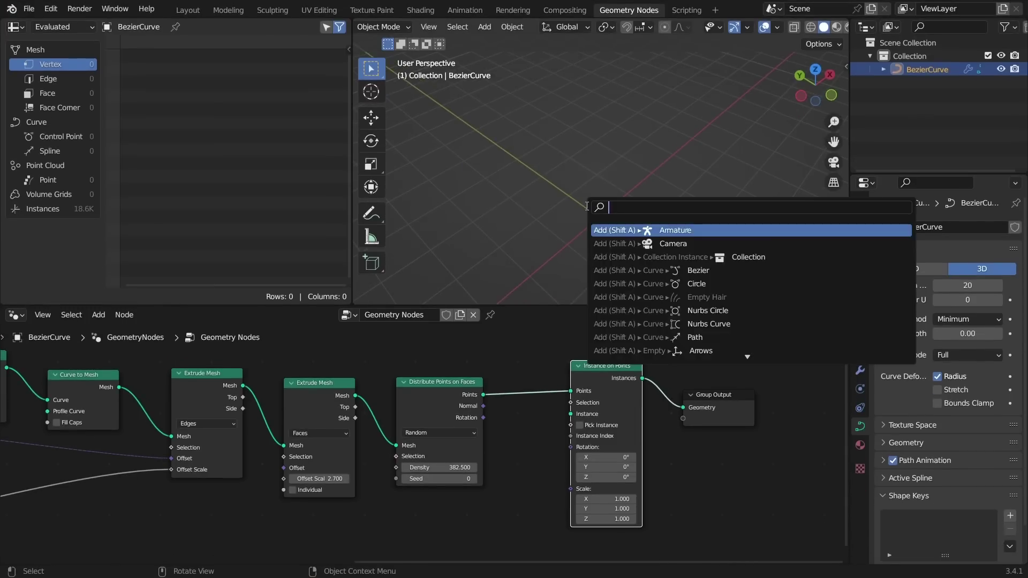
type("import image")
key("Return")
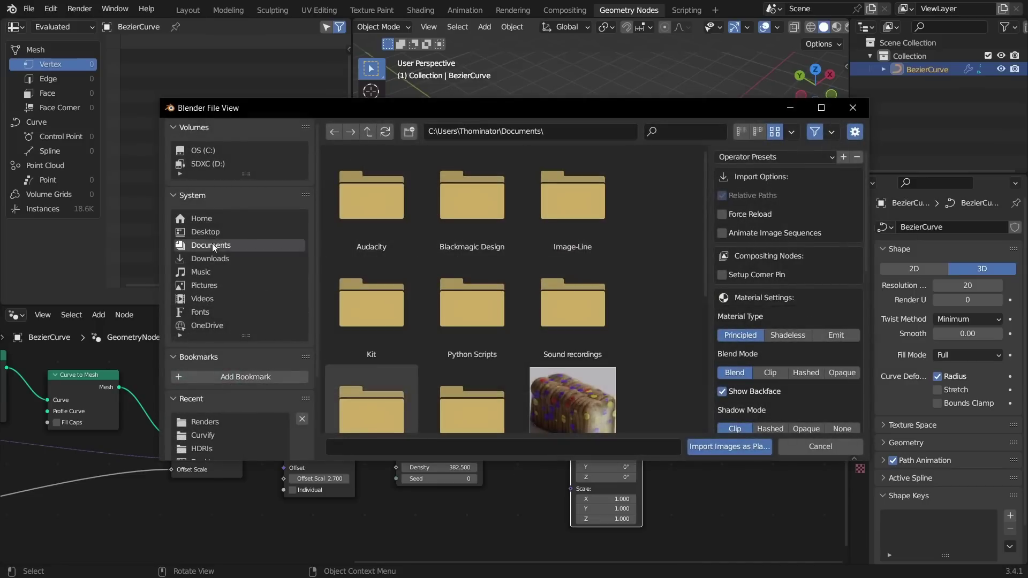
left_click(207, 232)
left_click_drag(703, 180, 725, 418)
double_click(488, 247)
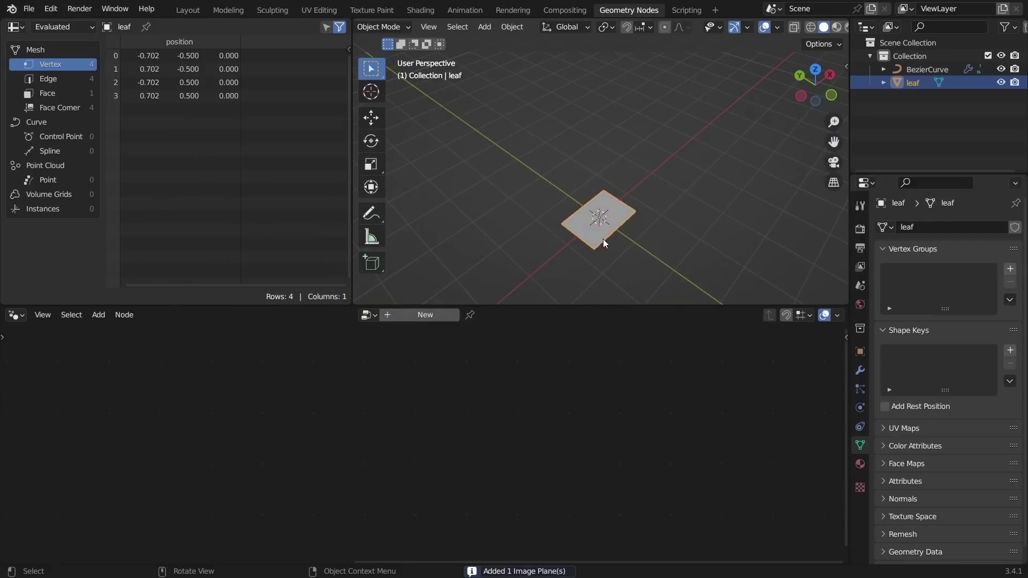
left_click(835, 27)
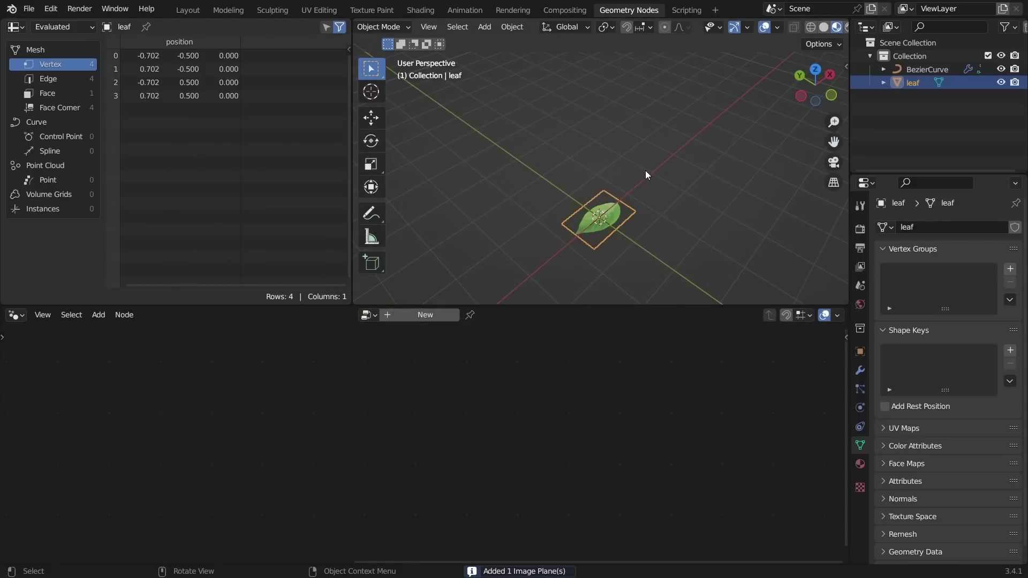
scroll(625, 252, "up", 2)
middle_click_drag(625, 251, 587, 209, "shift")
scroll(626, 195, "up", 4)
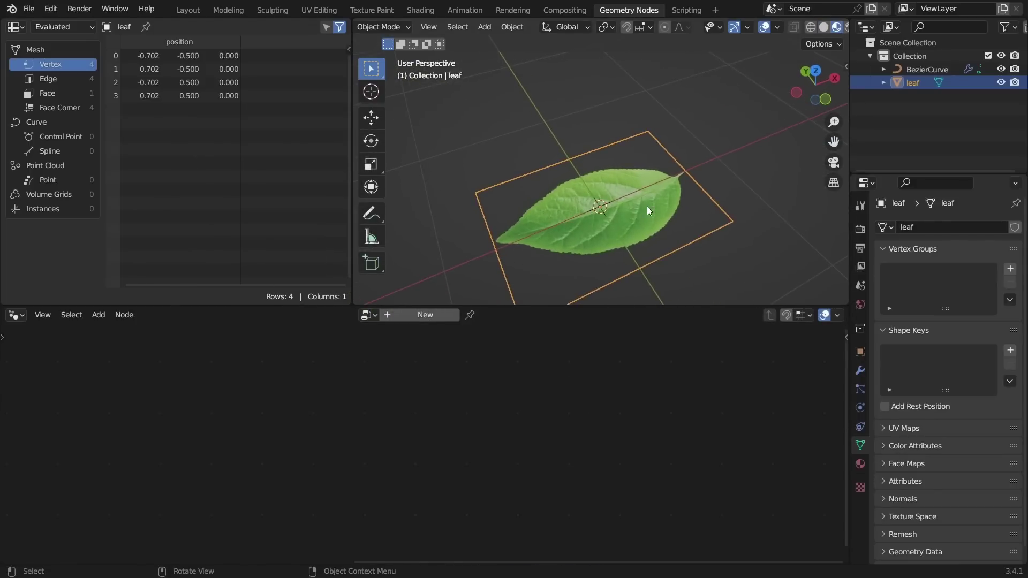
left_click(429, 11)
mouse_move(537, 474)
left_mouse_down()
mouse_move(417, 428)
mouse_move(427, 468)
mouse_move(306, 441)
left_mouse_up()
scroll(522, 472, "down", 1)
mouse_move(468, 393)
middle_mouse_down()
mouse_move(481, 415)
mouse_move(465, 386)
middle_mouse_up()
scroll(530, 474, "up", 1)
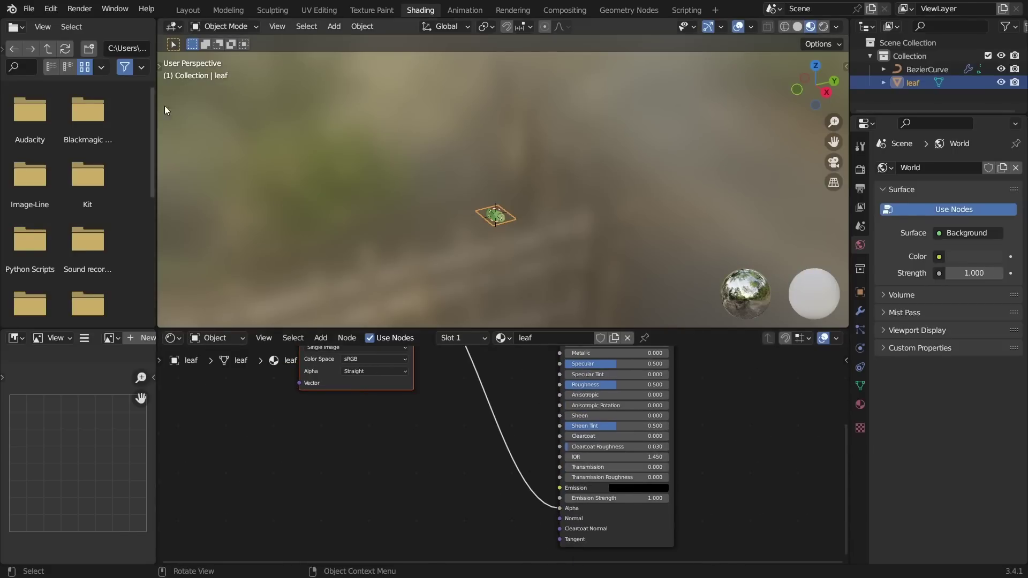
left_click(188, 9)
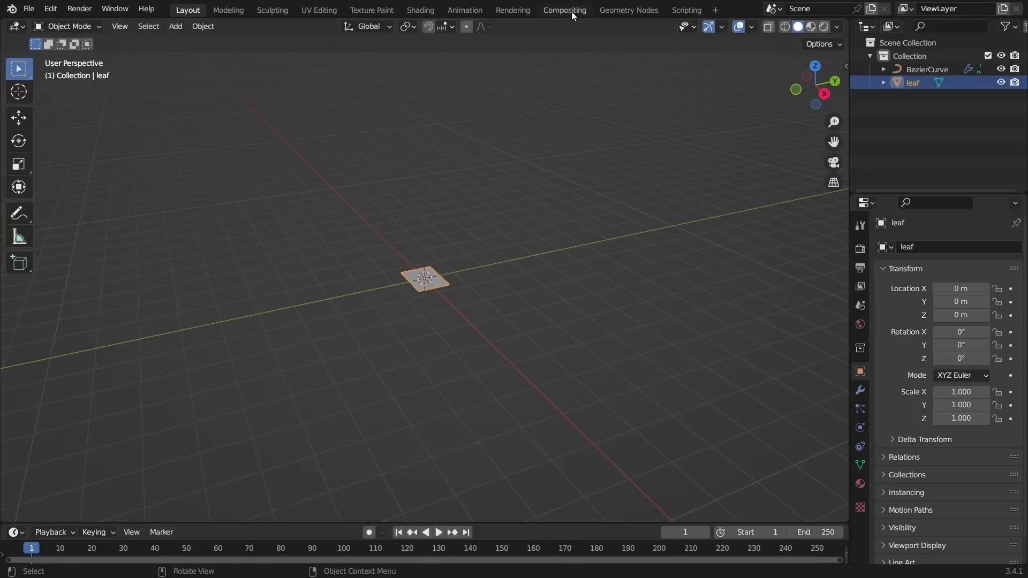
left_click(613, 10)
scroll(615, 195, "down", 4)
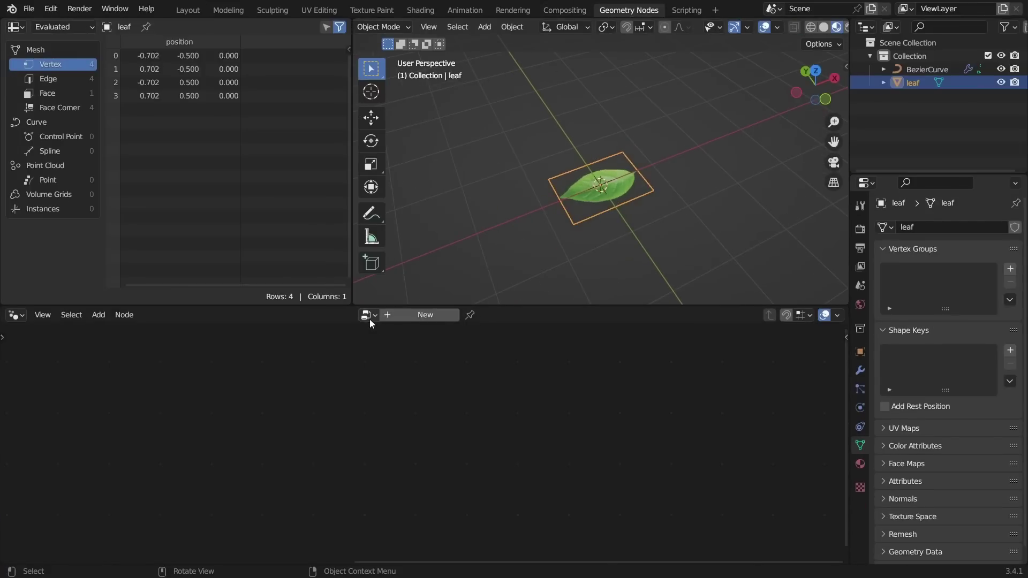
Step: Rename the BezierCurve object to 'hedge' in the Outliner
left_click(926, 69)
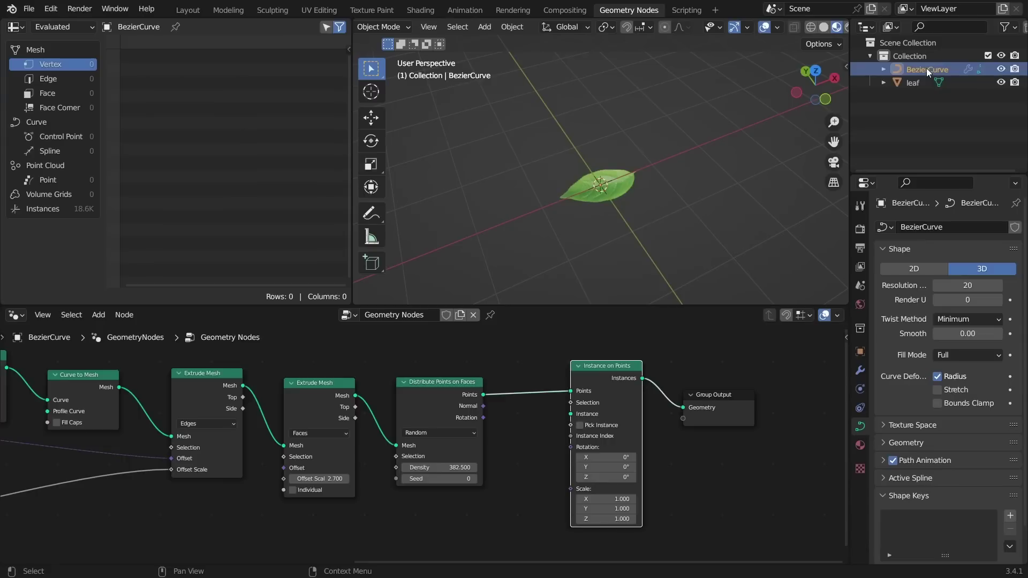
double_click(930, 69)
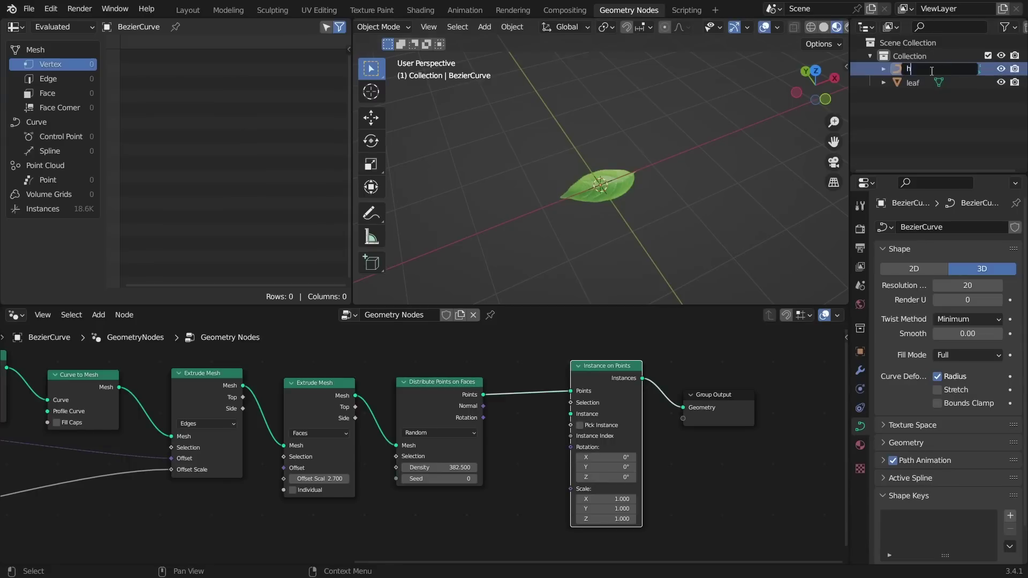
type("hedge")
key("Return")
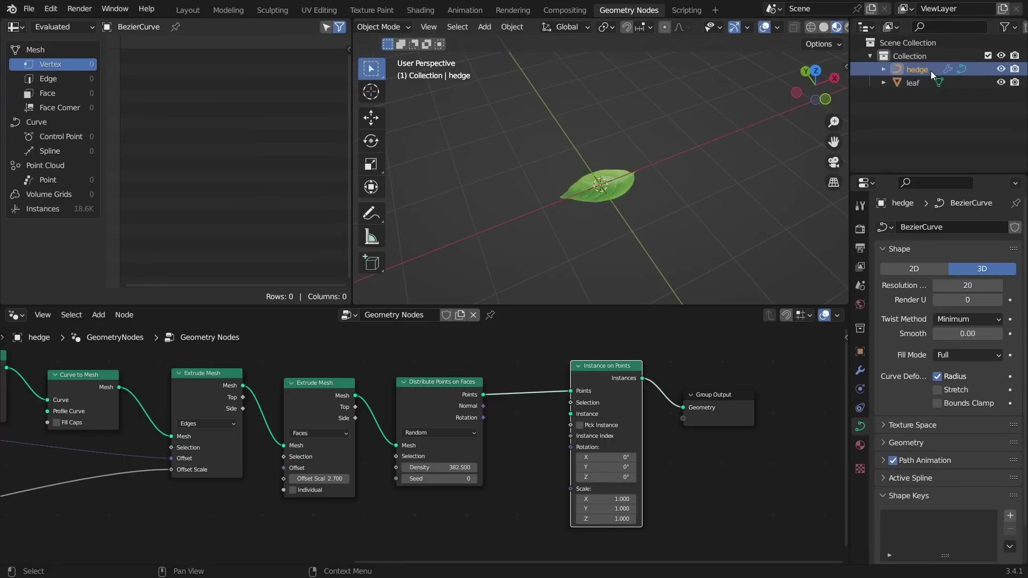
Step: Feed an Object Info node set to the leaf object into the Instance input
middle_click_drag(571, 413, 634, 371)
left_click_drag(634, 371, 513, 423)
type("obj")
key("Return")
left_click(499, 461)
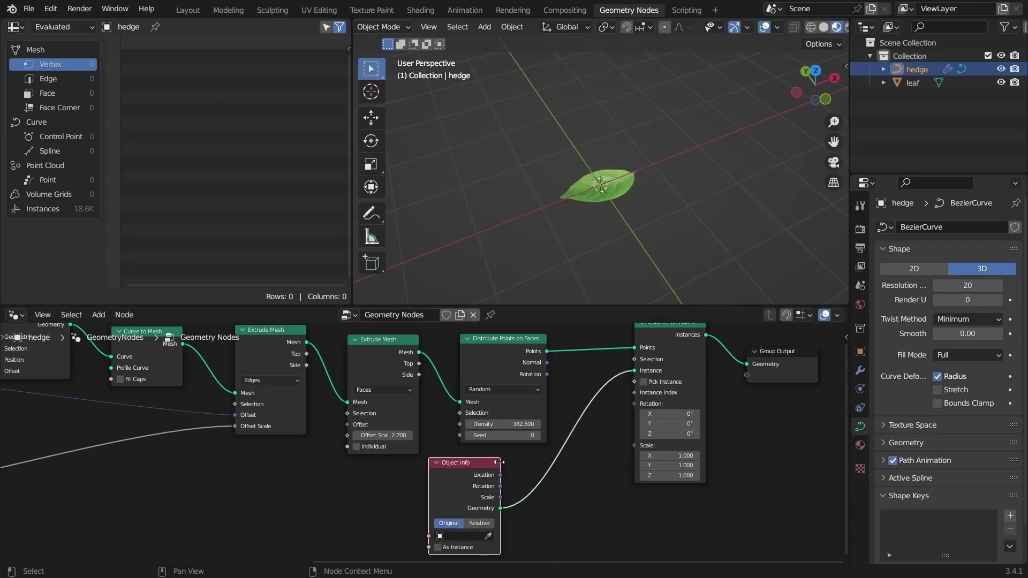
left_click(479, 536)
left_click(535, 442)
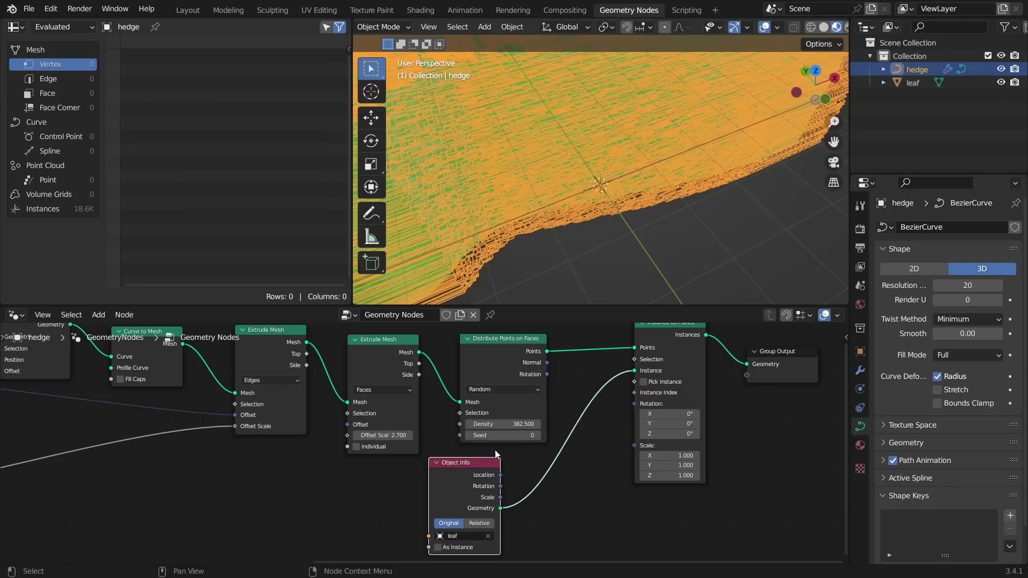
Step: Hide the original leaf object, inspect the leafy hedge, and tidy the node layout
left_click(1000, 82)
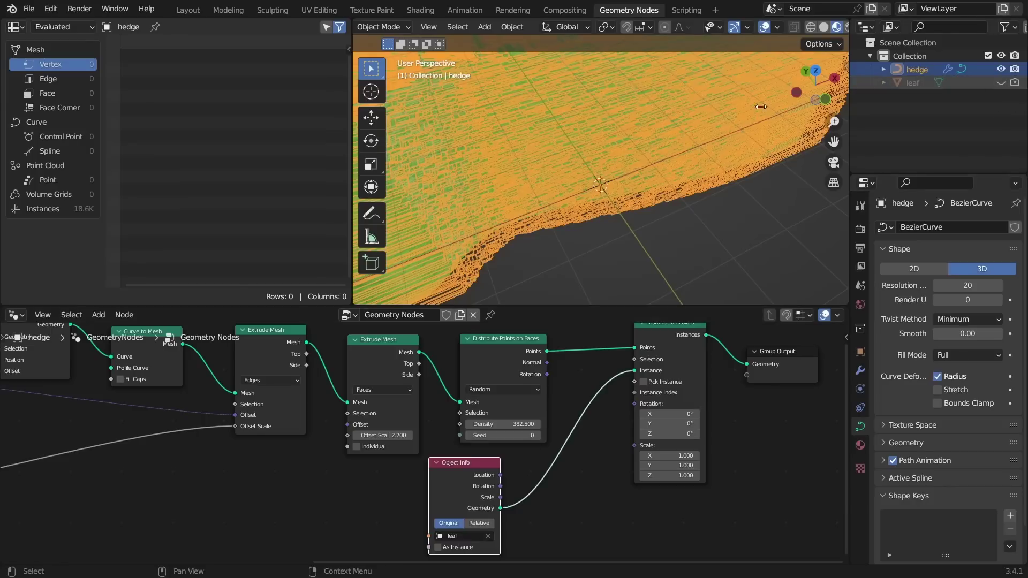
middle_click_drag(760, 107, 574, 132)
left_click(617, 236)
middle_click_drag(618, 236, 584, 209)
middle_click_drag(596, 372, 578, 355)
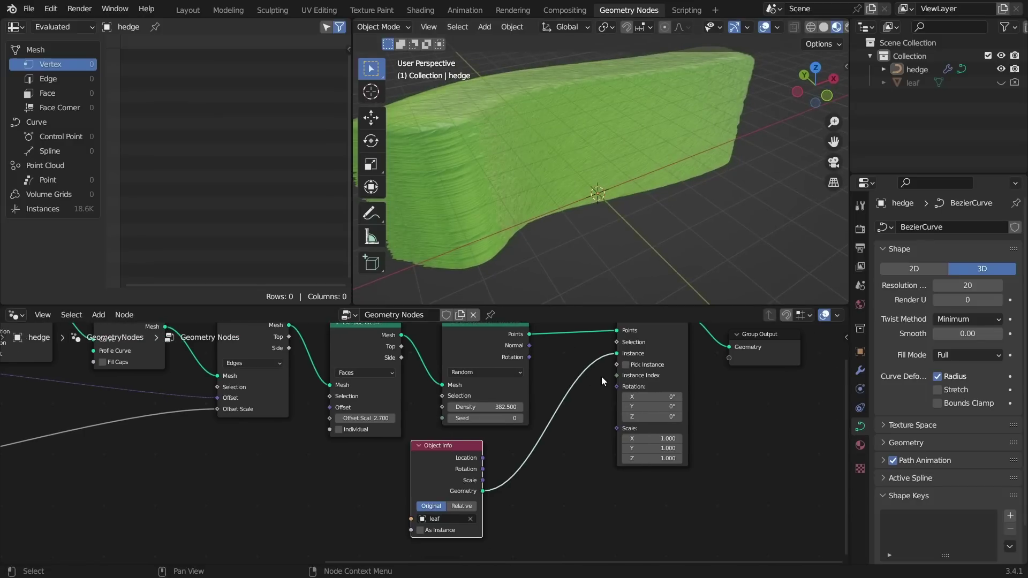
middle_click_drag(566, 415, 460, 411)
left_click_drag(523, 386, 582, 439)
Step: Add a vector Random Value node randomising leaf rotation from -pi to pi
type("random")
left_click(583, 439)
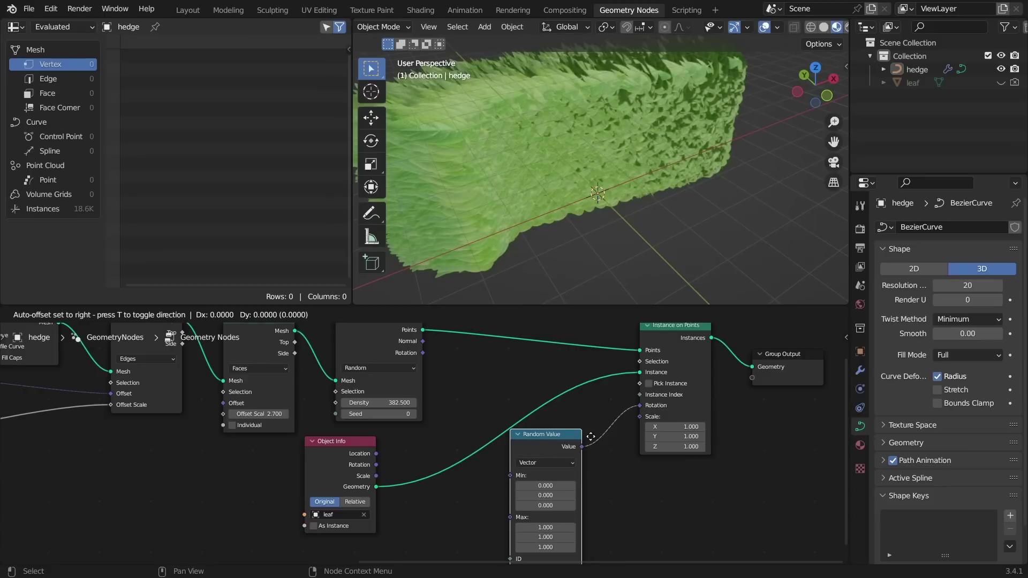
left_click(588, 488)
left_click_drag(569, 481, 562, 457)
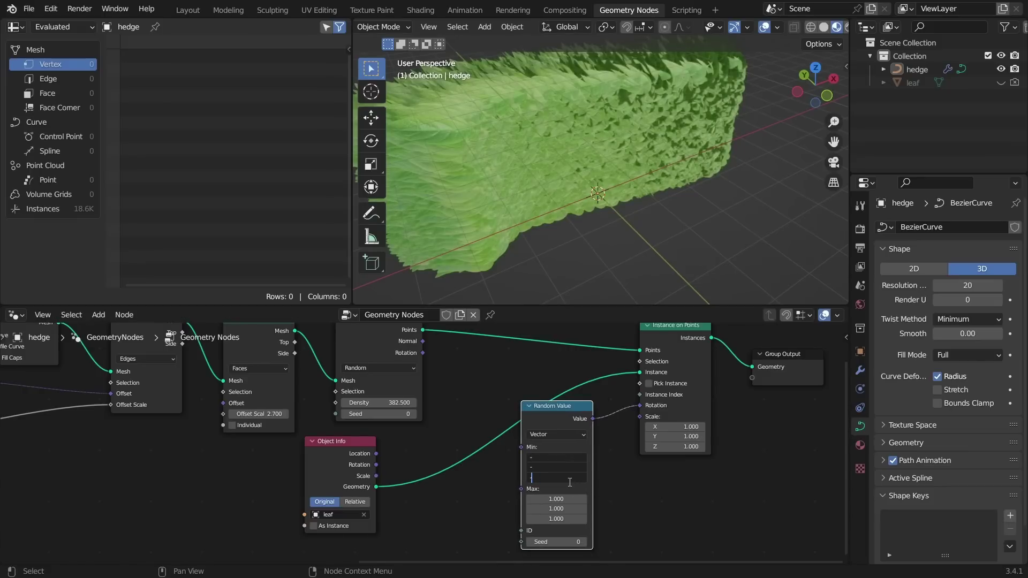
type("-pi")
key("Return")
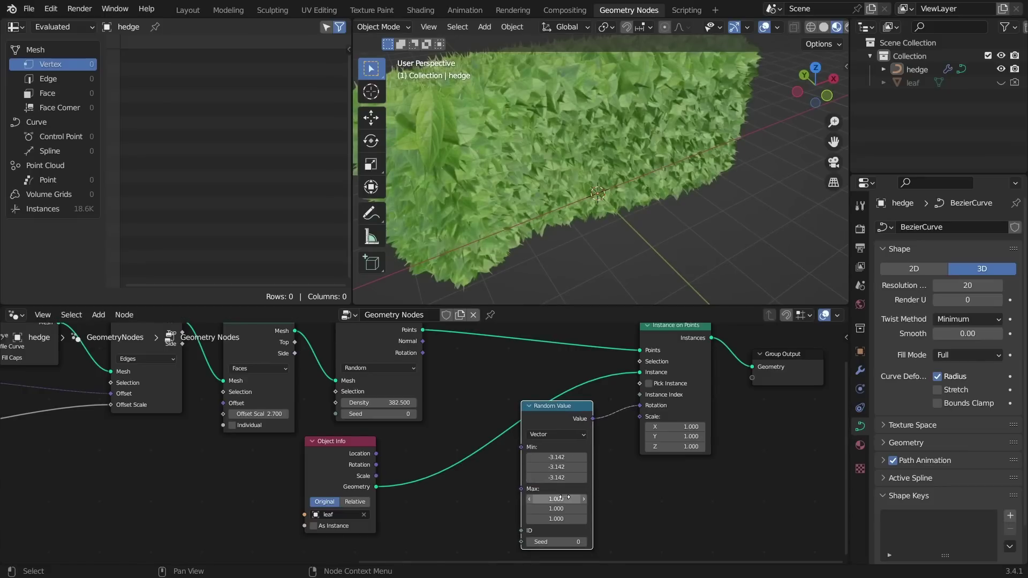
left_click_drag(567, 499, 565, 519)
type("pi")
key("Return")
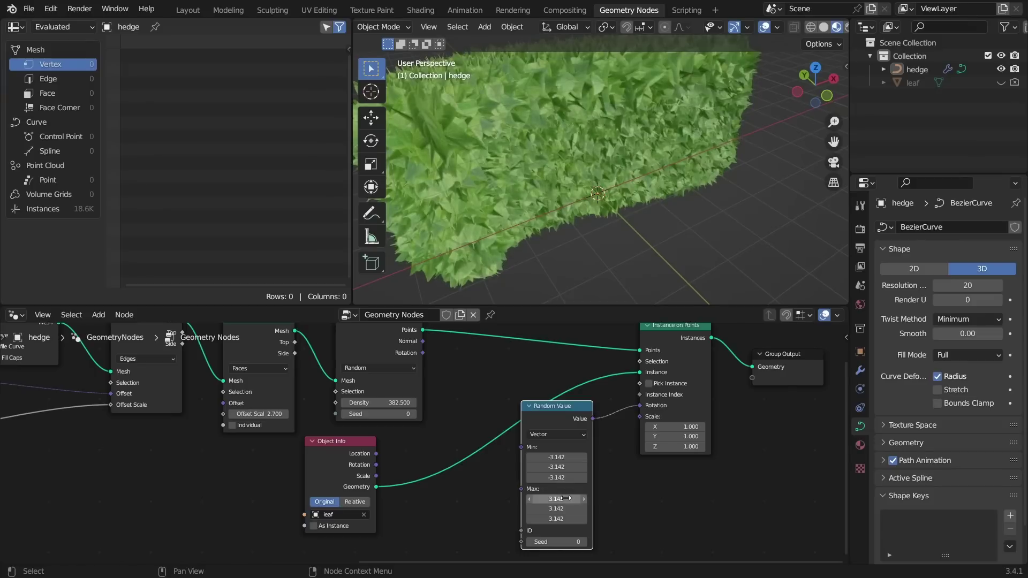
Step: Add a second, float Random Value node feeding the leaf Scale
left_click_drag(534, 409, 445, 409)
key("shift+a")
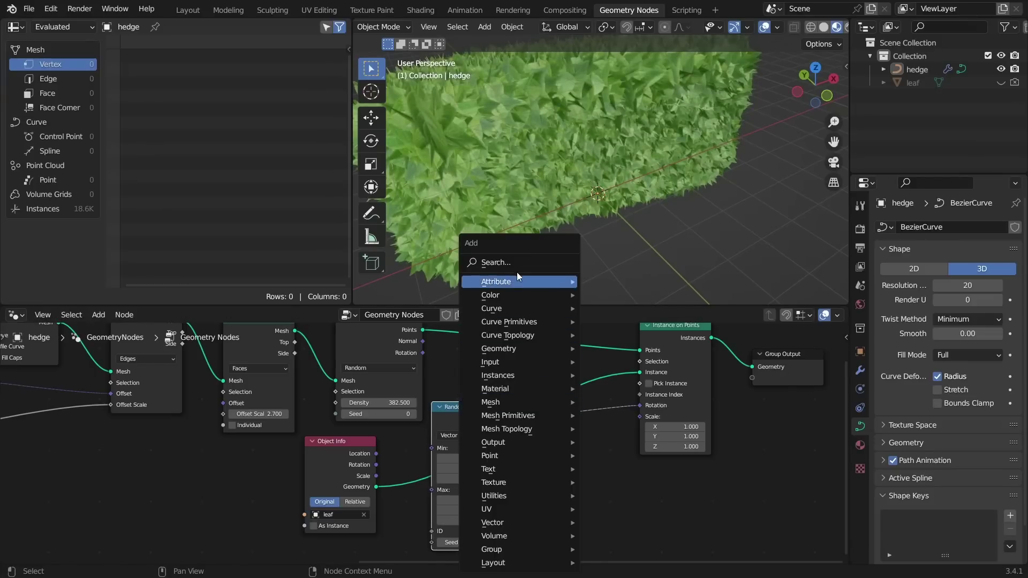
left_click(518, 261)
type("rando")
key("Return")
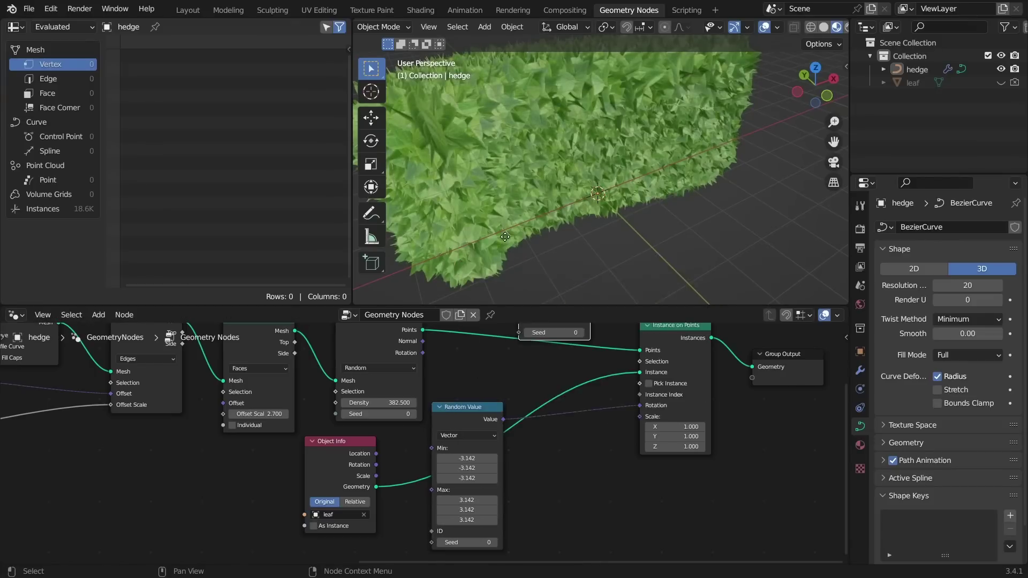
left_click(520, 447)
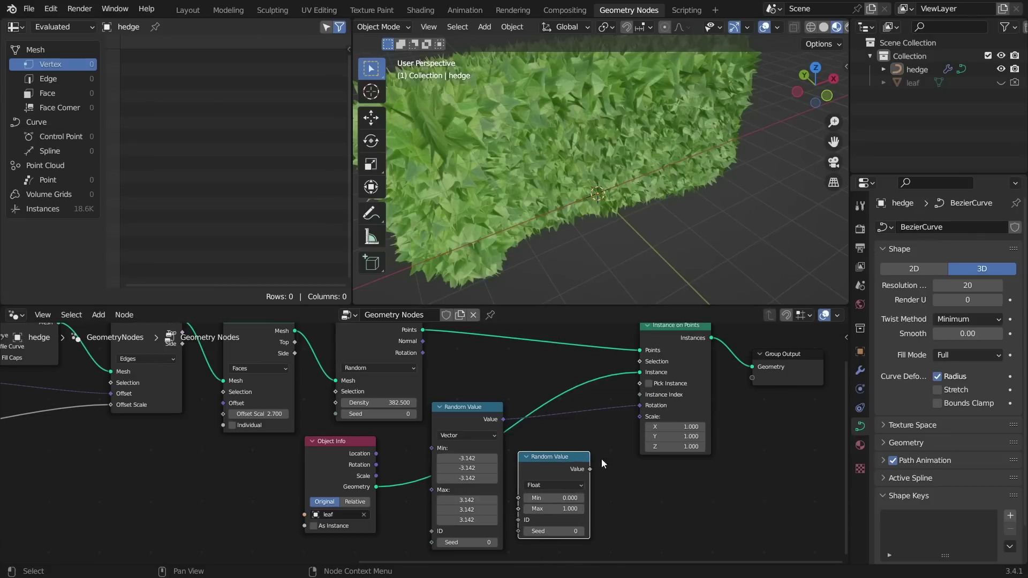
left_click_drag(593, 468, 639, 419)
middle_click_drag(639, 419, 676, 382)
Step: Try a random leaf scale of 0.1 minimum and 0.170 maximum
left_click_drag(616, 469, 589, 469)
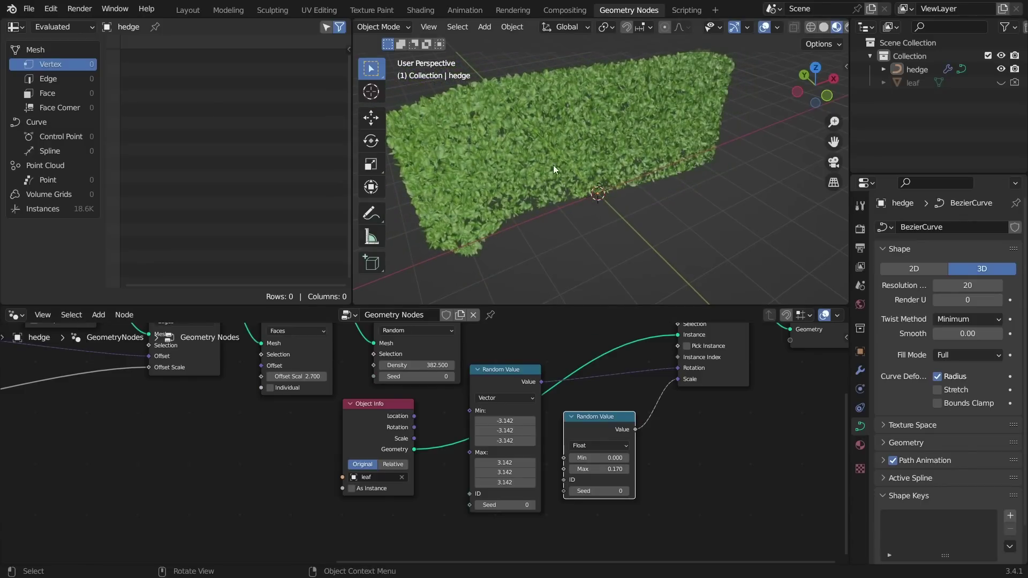
middle_click_drag(540, 165, 601, 236, "shift")
scroll(567, 204, "up", 4)
scroll(562, 203, "down", 3)
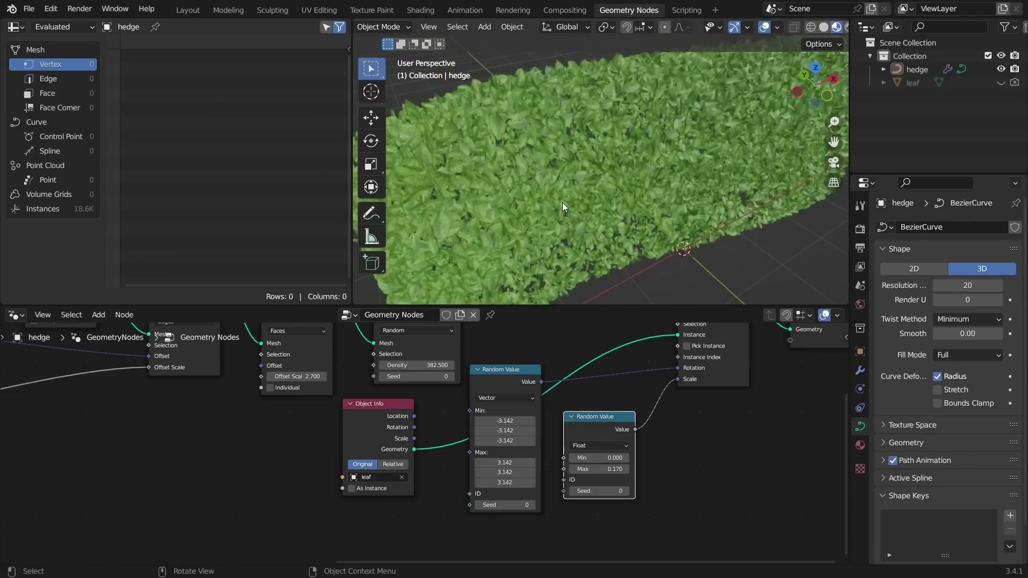
scroll(618, 210, "up", 2)
left_click(607, 458)
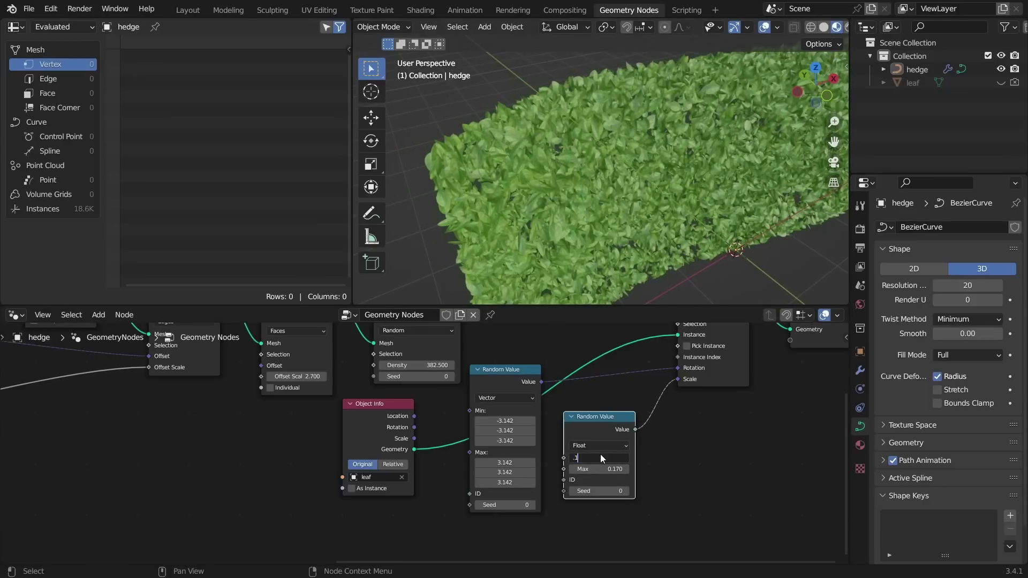
type(".1")
key("Return")
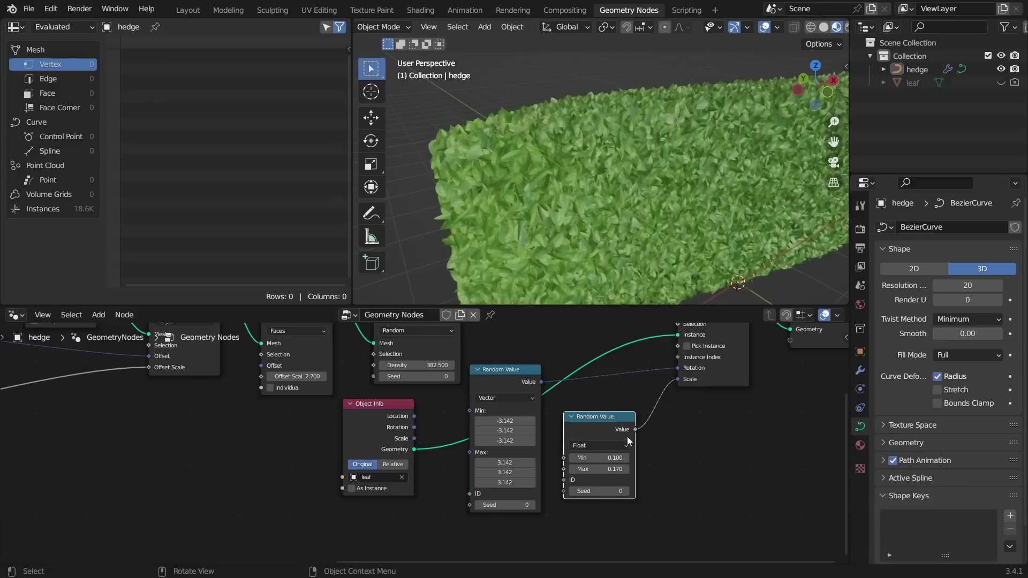
Step: Set the leaf scale maximum to .14 and minimum to .14/2 (0.070)
left_click(612, 470)
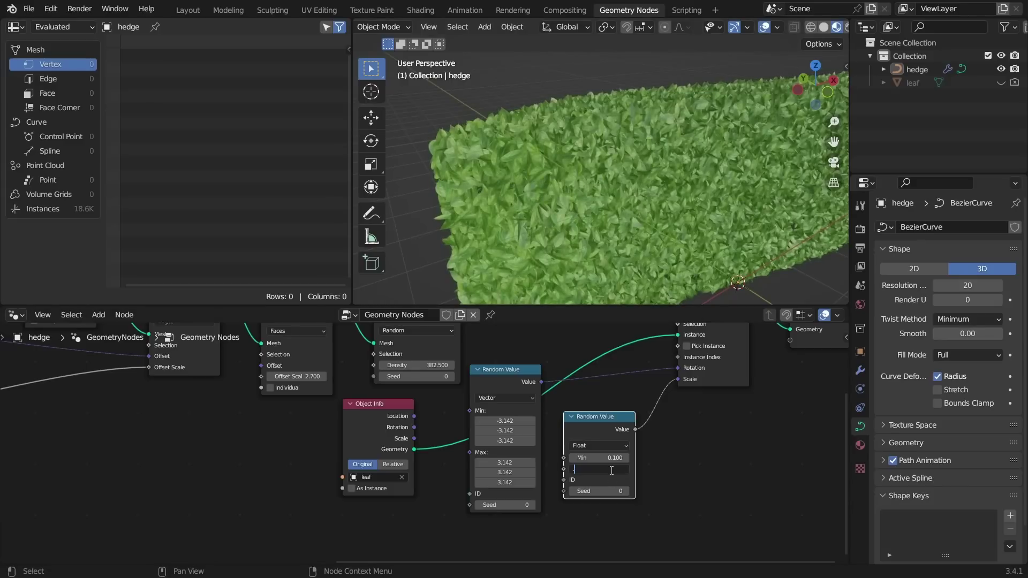
type(".14")
key("Return")
left_click(603, 458)
type(".14/2")
key("Return")
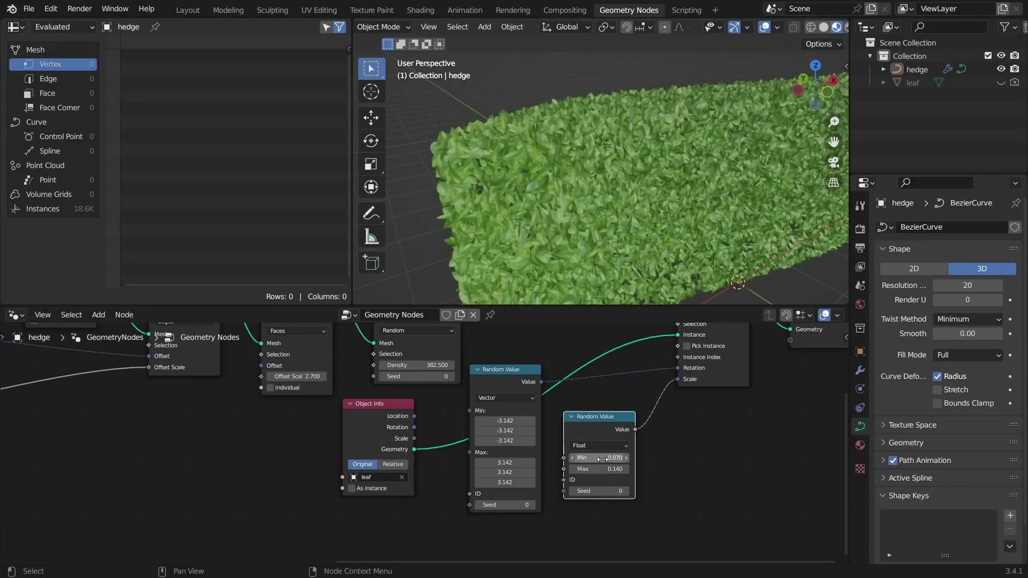
middle_click_drag(643, 192, 663, 179)
Step: Switch the viewport to Rendered and render with Cycles on GPU Compute
scroll(663, 179, "down", 3)
scroll(837, 29, "down", 2)
left_click(825, 28)
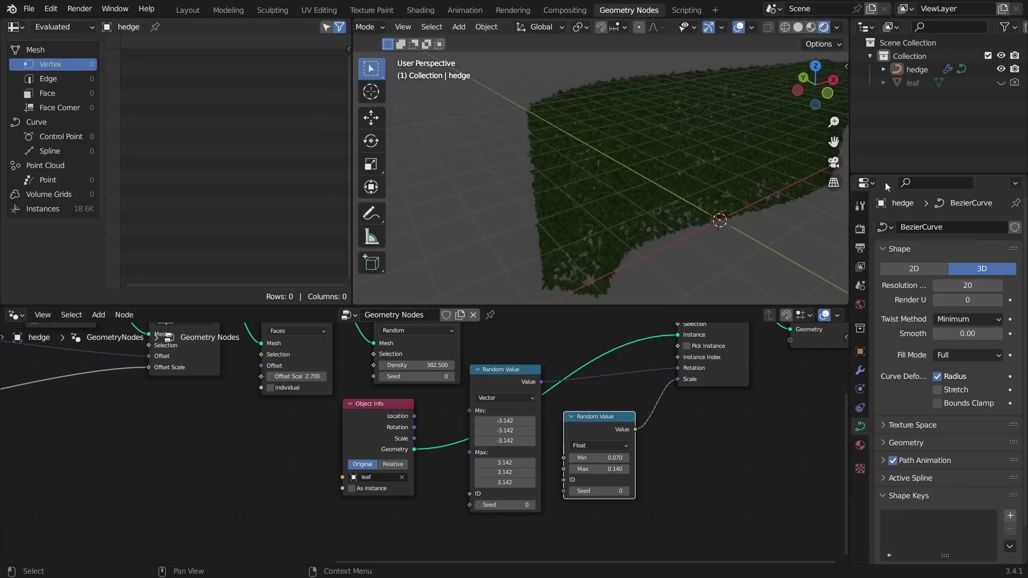
left_click(860, 229)
left_click(958, 227)
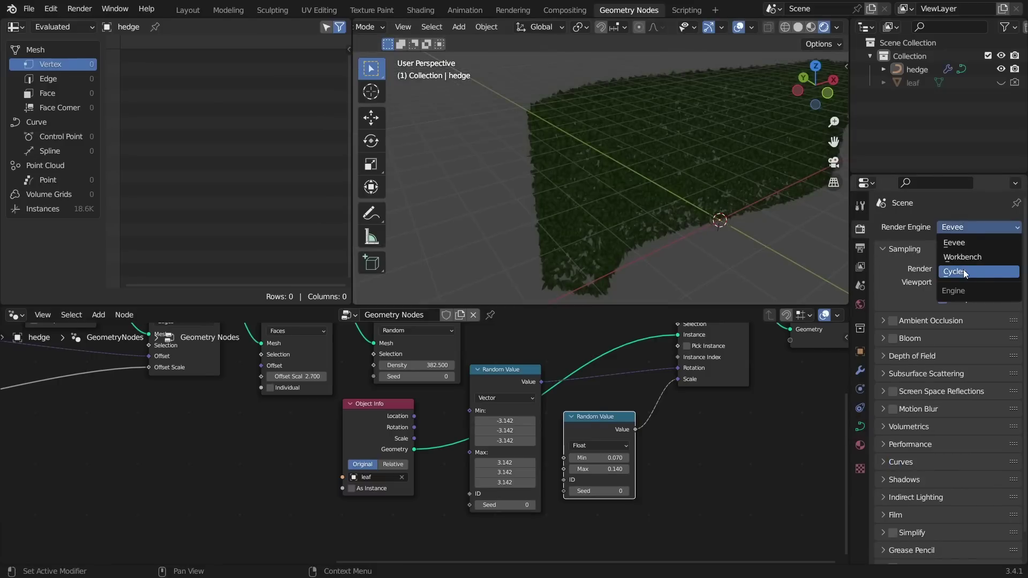
left_click(965, 273)
left_click(962, 260)
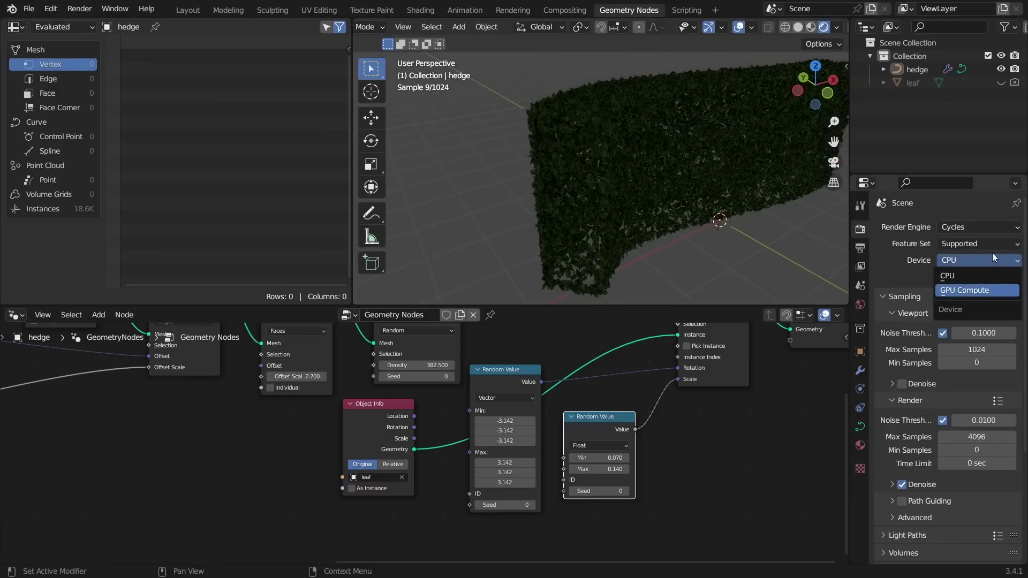
left_click(963, 289)
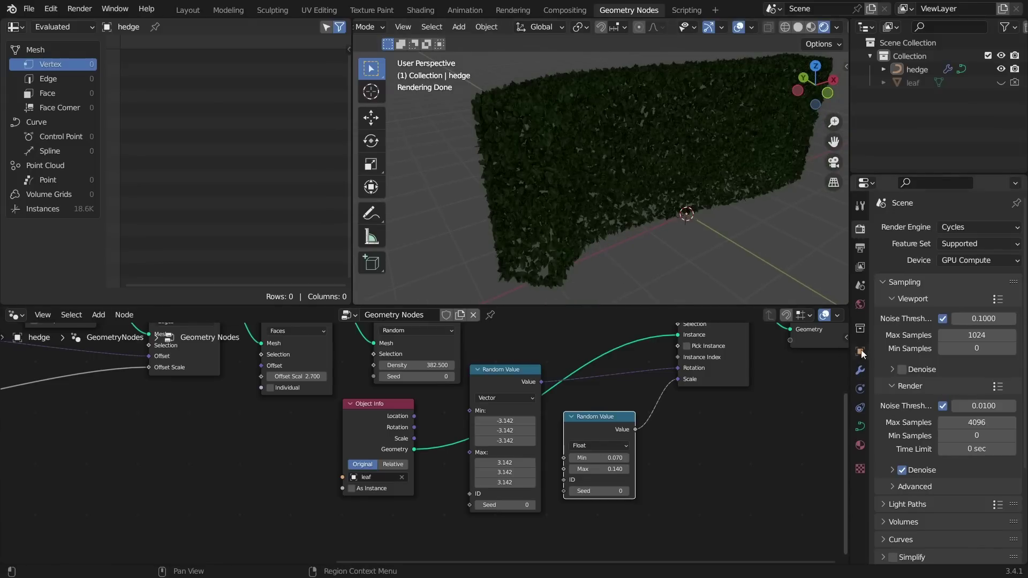
Step: Light the world with museumplein_2k.hdr as an Environment Texture
left_click(859, 304)
left_click(945, 308)
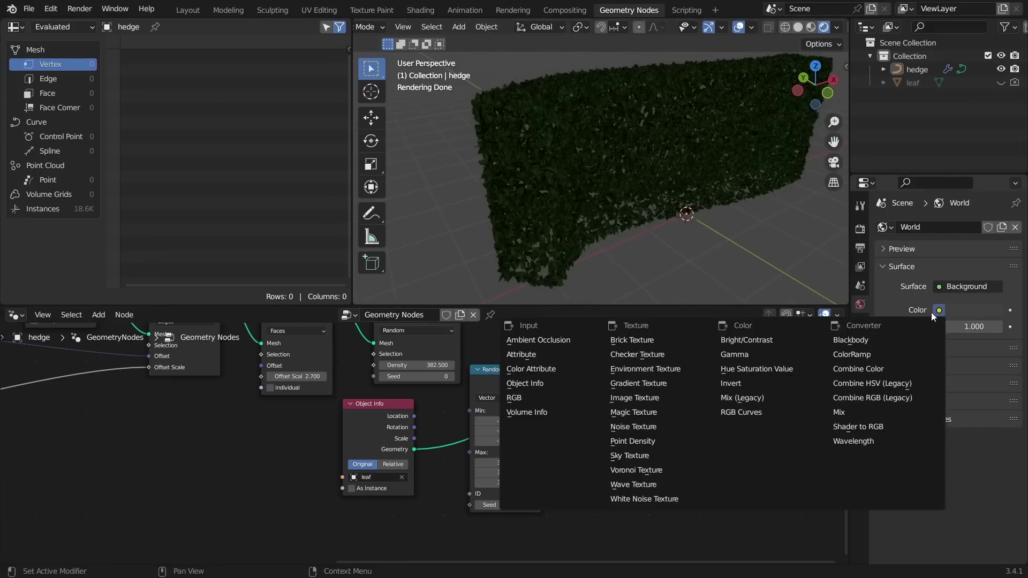
left_click(650, 365)
left_click(993, 326)
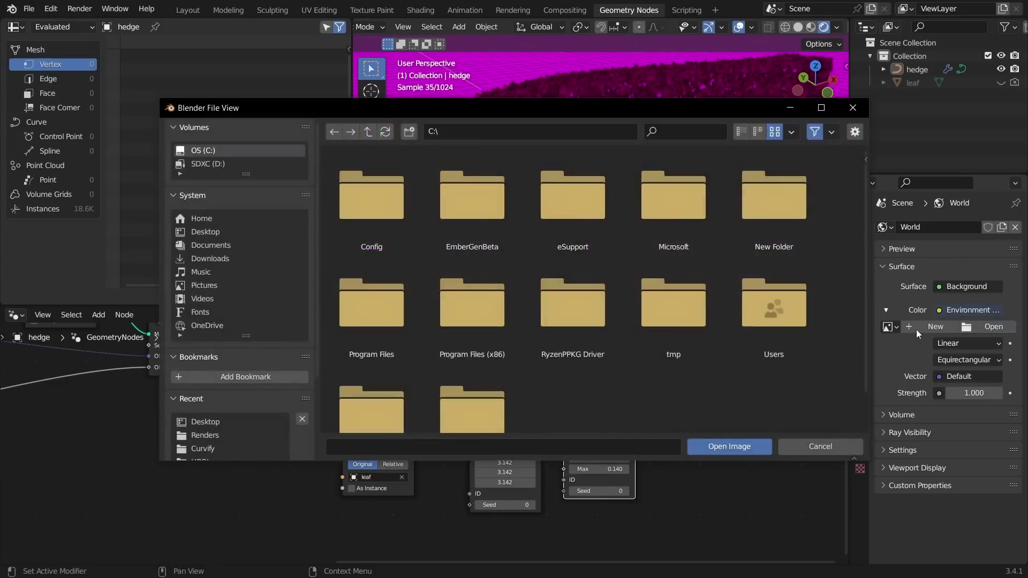
scroll(224, 439, "down", 2)
left_click(208, 439)
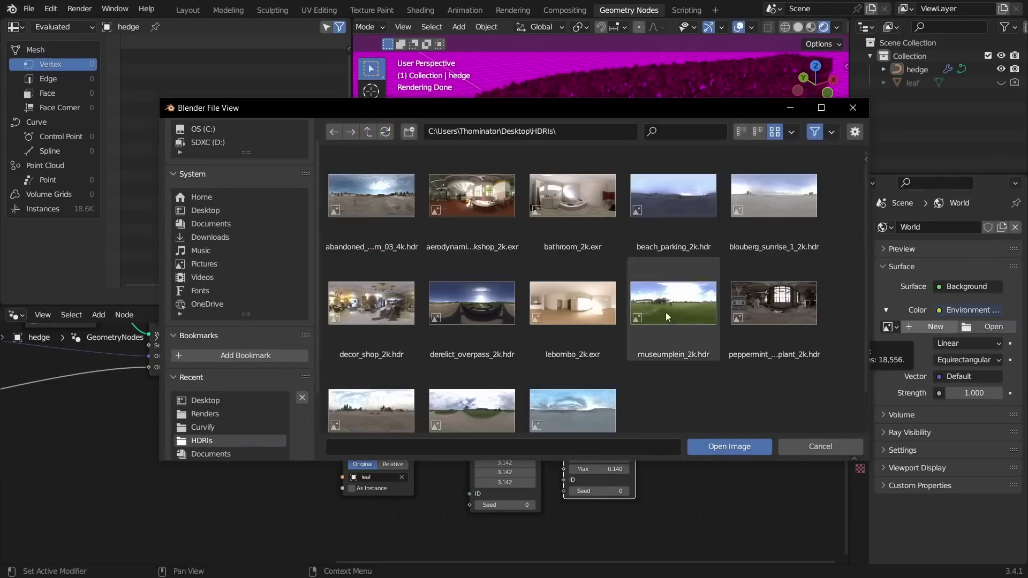
left_click(693, 294)
double_click(694, 294)
Step: Enable Transparent in the Film render settings
left_click(861, 229)
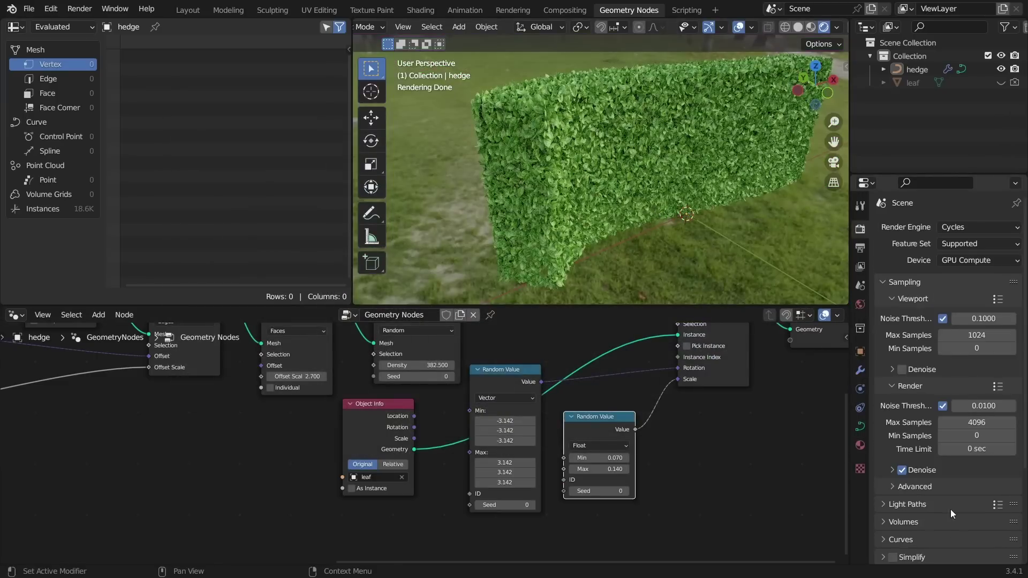
scroll(953, 528, "down", 3)
left_click(907, 463)
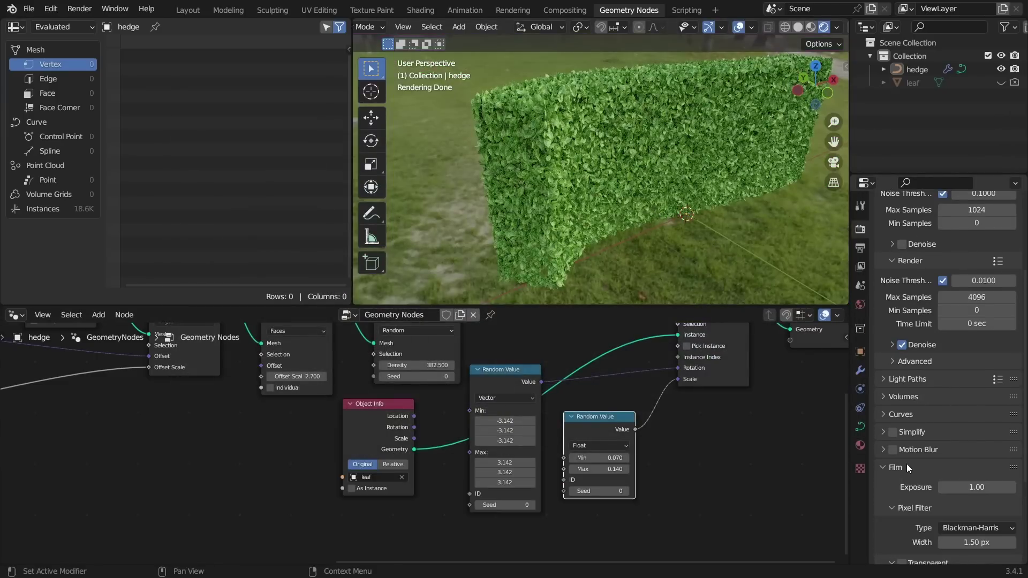
scroll(908, 484, "down", 3)
left_click(903, 499)
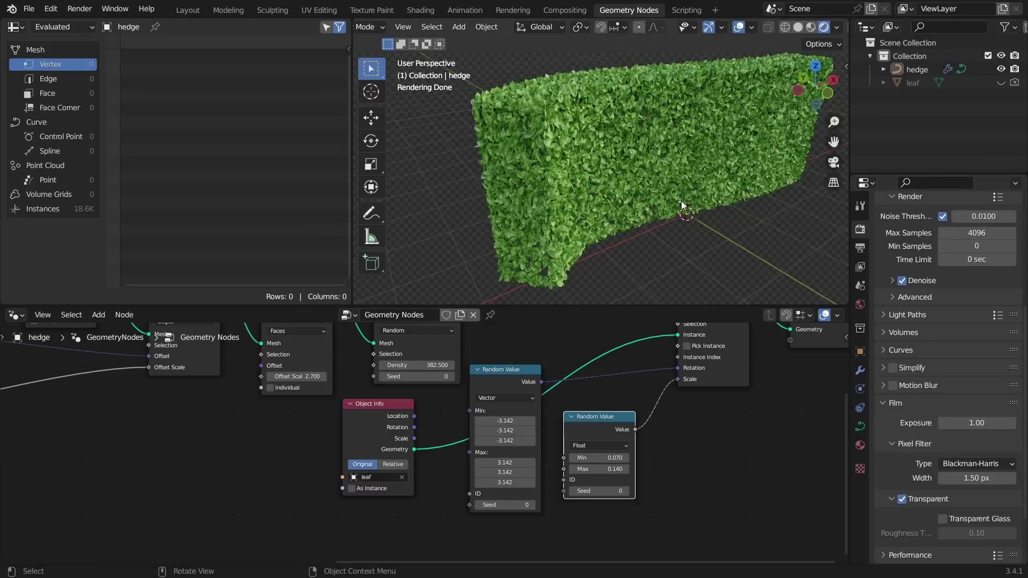
Step: Set the Distribute Points on Faces density to 450
middle_click_drag(607, 240, 471, 243)
middle_click_drag(455, 352, 570, 398)
scroll(570, 397, "up", 1)
left_click(560, 405)
key("Return")
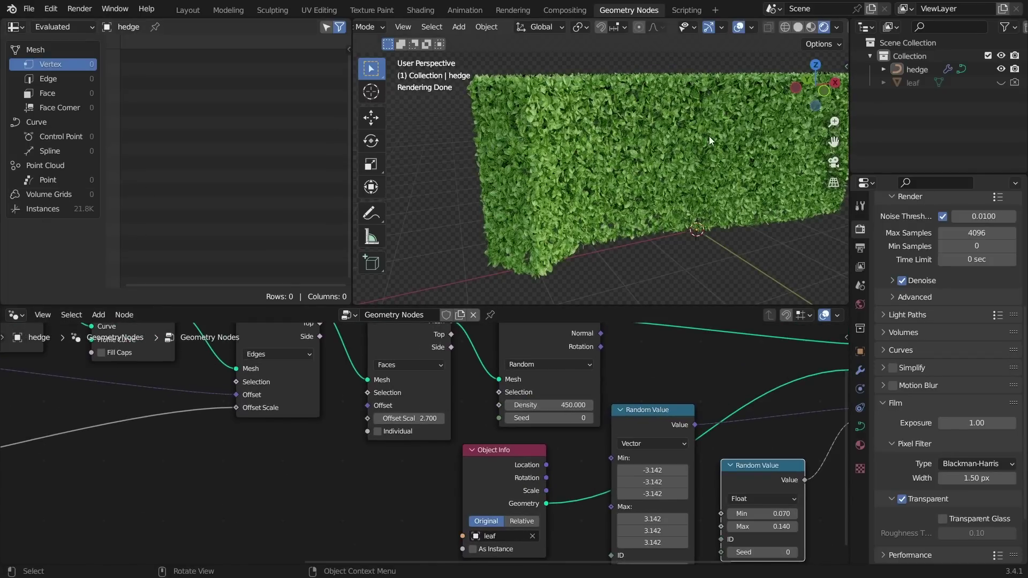
Step: Raise the Value node above 0.900 and trial an Offset Scale of 3.020, reverting to 2.700
middle_click_drag(709, 136, 716, 157)
middle_click_drag(145, 482, 432, 420)
scroll(432, 421, "down", 2)
scroll(444, 440, "left", 3, "ctrl")
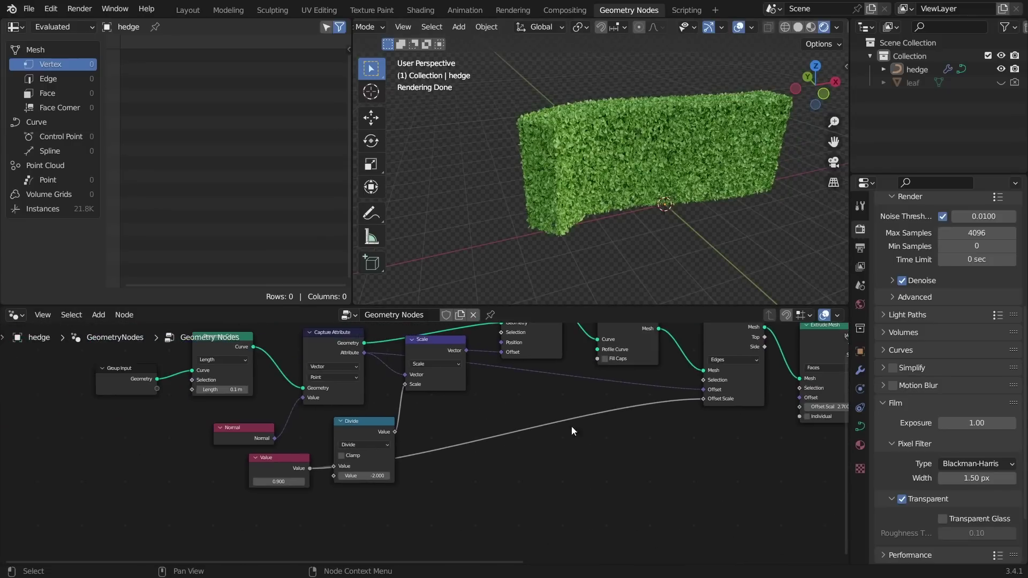
scroll(444, 440, "up", 2)
mouse_move(239, 491)
left_mouse_down()
mouse_move(257, 491)
mouse_move(236, 491)
left_mouse_up()
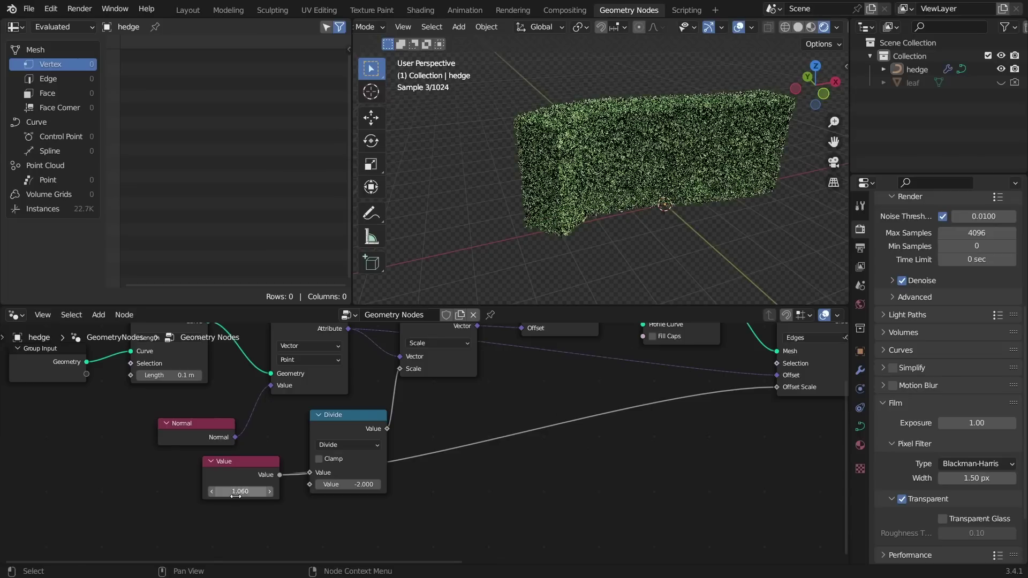
scroll(622, 495, "right", 5, "ctrl")
scroll(622, 495, "up", 2, "shift")
left_click_drag(623, 495, 640, 495)
key("ctrl+z")
Step: Set the distribution Seed to 2 and view the hedge from the top
scroll(691, 428, "right", 6, "ctrl")
scroll(544, 435, "down", 2, "shift")
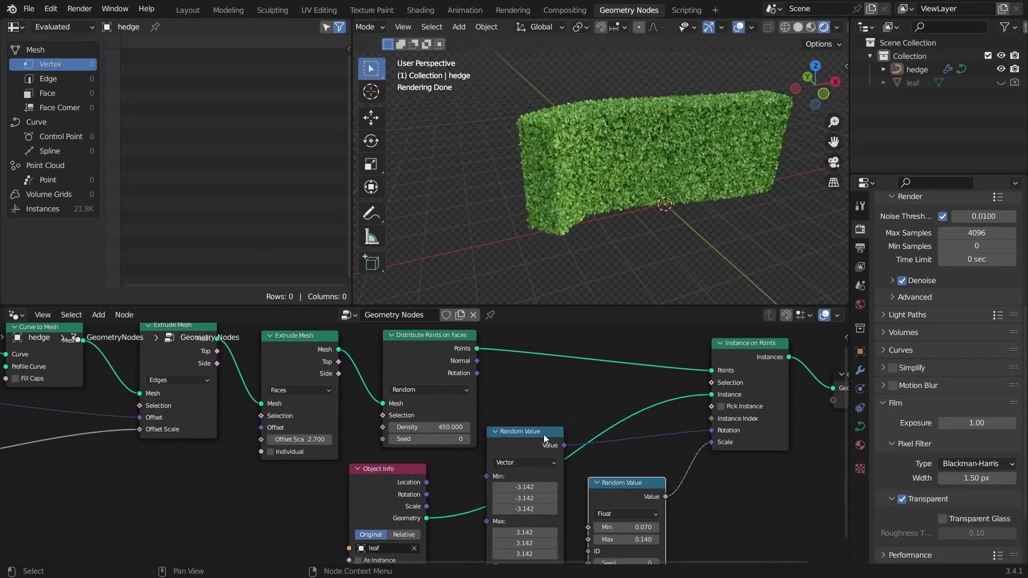
left_click(466, 438)
left_click(466, 439)
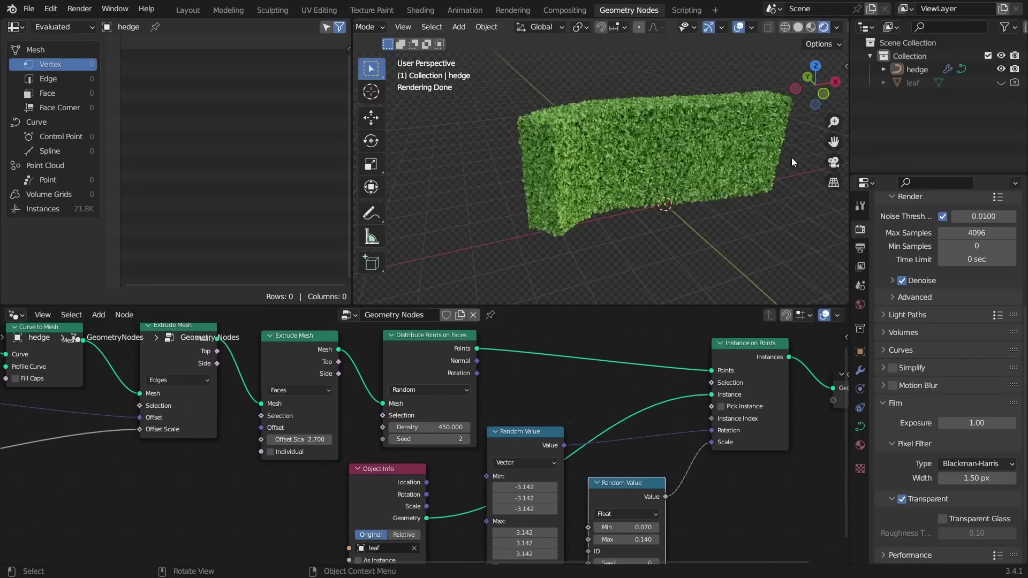
mouse_move(814, 85)
left_mouse_down()
mouse_move(814, 102)
mouse_move(817, 72)
left_mouse_up()
left_click(817, 66)
Step: Try drawing a C-shaped curve in curve edit mode to extend the hedge
scroll(708, 109, "down", 2)
key("Tab")
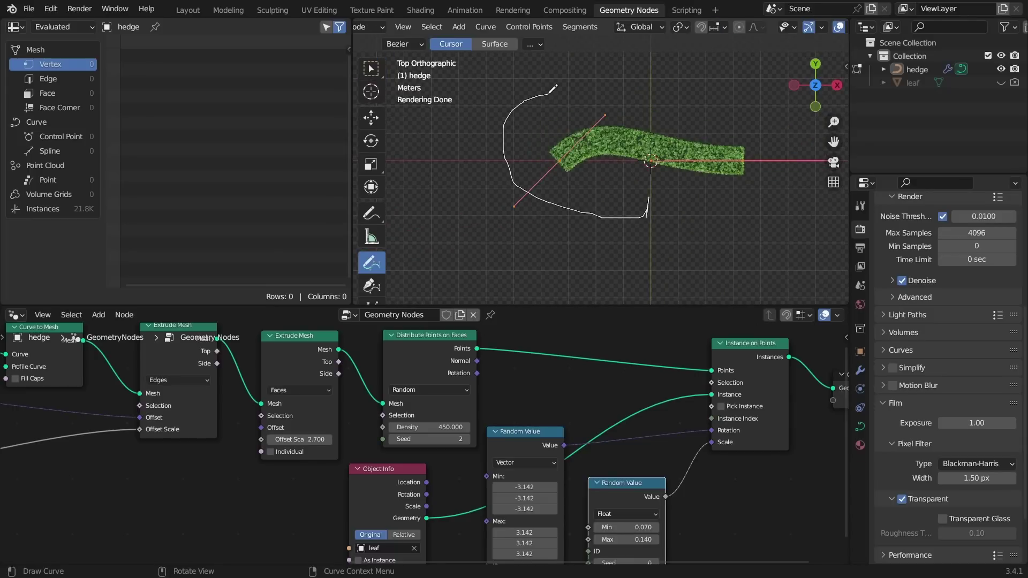
left_click_drag(552, 91, 550, 92)
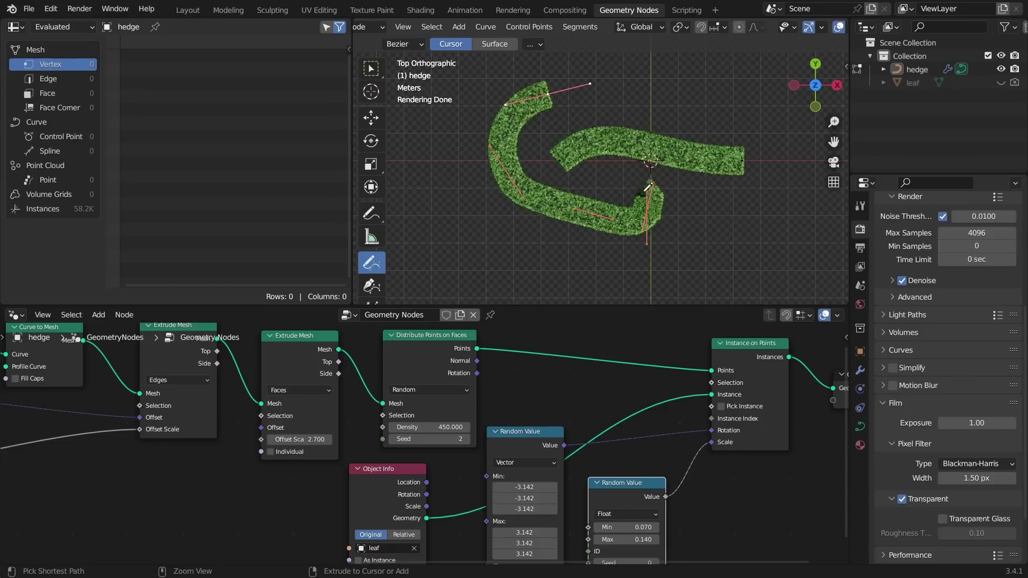
key("ctrl+z")
mouse_move(634, 209)
left_mouse_down()
mouse_move(592, 207)
mouse_move(522, 152)
mouse_move(556, 102)
left_mouse_up()
key("Tab")
mouse_move(590, 146)
middle_mouse_down()
mouse_move(490, 42)
mouse_move(561, 181)
mouse_move(525, 159)
mouse_move(591, 198)
mouse_move(718, 219)
mouse_move(682, 184)
mouse_move(605, 187)
middle_mouse_up()
key("Tab")
key("Tab")
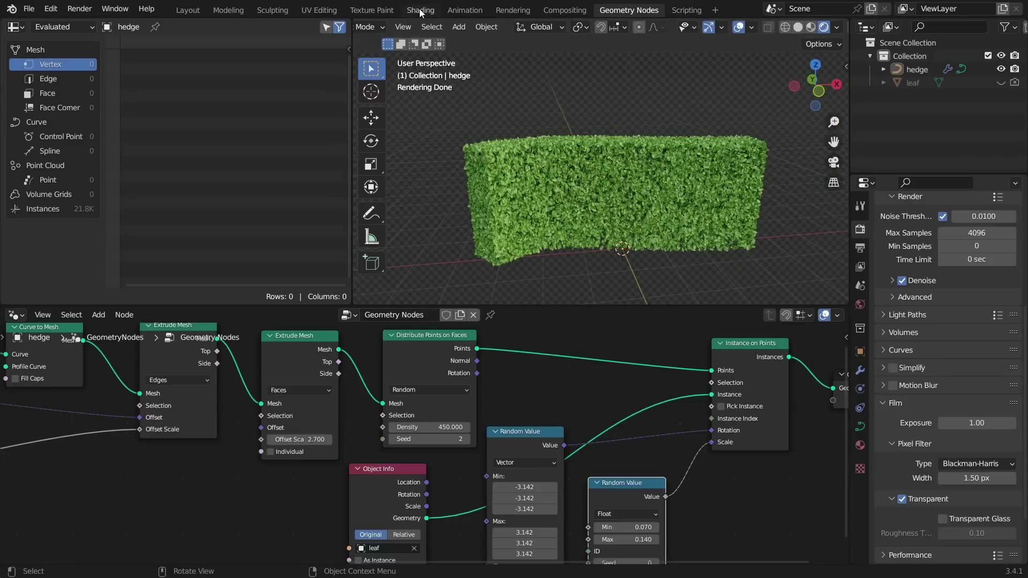
Step: In the Shading workspace, select leaf to show its leaf.png material nodes
left_click(420, 11)
left_click(913, 82)
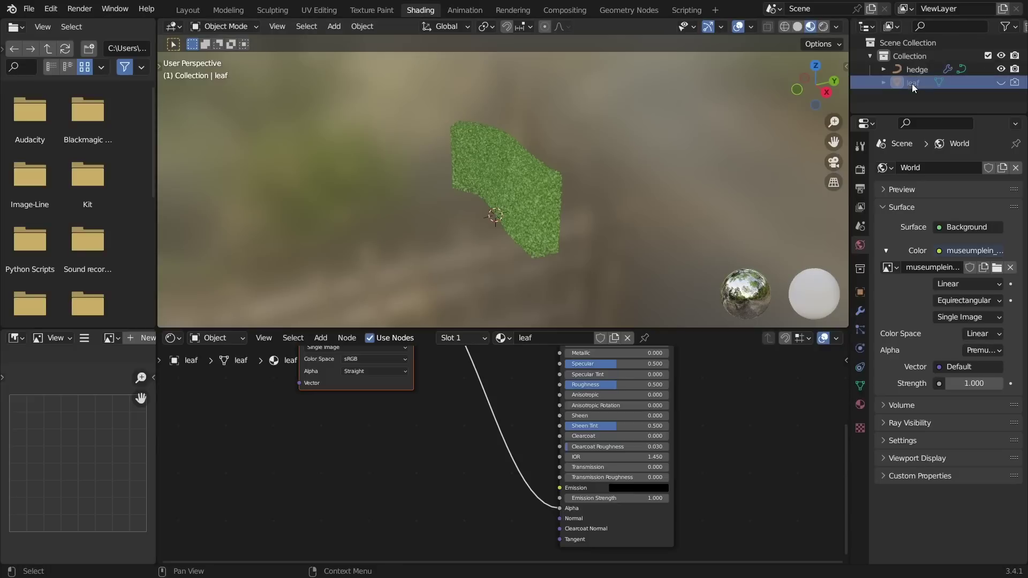
scroll(503, 406, "up", 3)
middle_click_drag(503, 407, 595, 439)
scroll(512, 218, "up", 3)
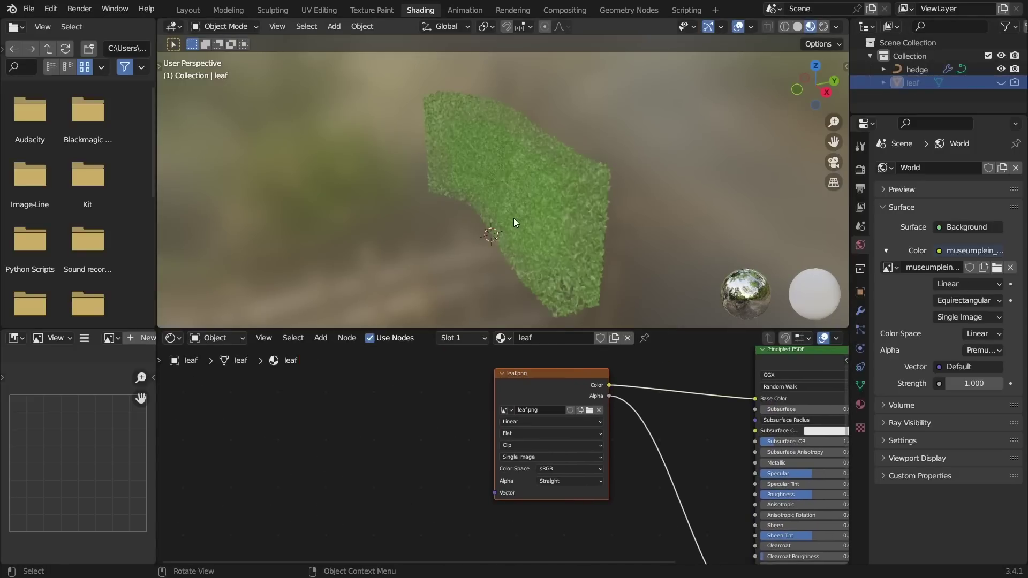
mouse_move(513, 217)
middle_mouse_down()
mouse_move(581, 218)
mouse_move(541, 219)
middle_mouse_up()
Step: Switch to rendered shading, add an Object Info node and preview its Random output on the hedge
left_click(824, 26)
middle_click_drag(500, 178, 536, 180)
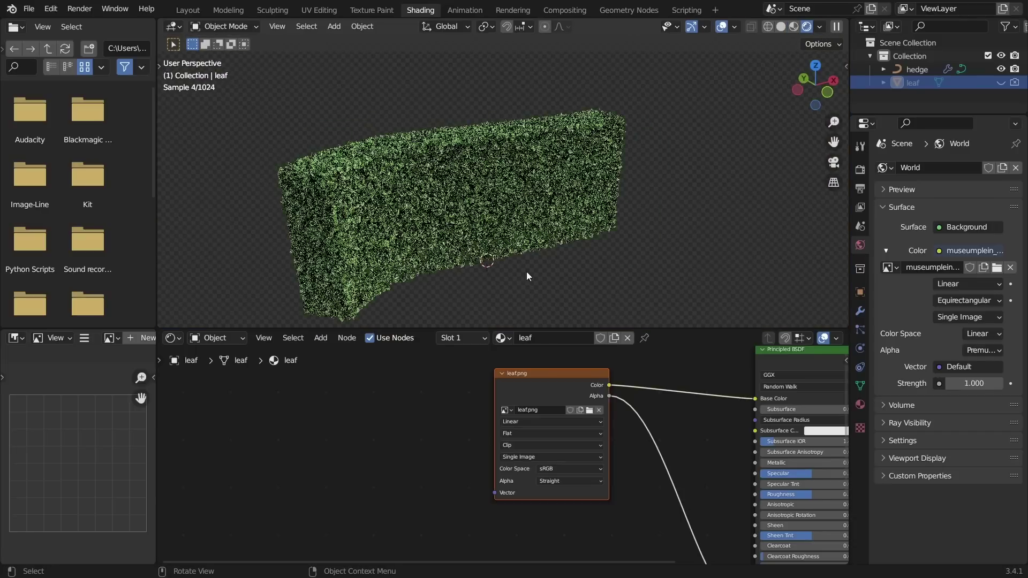
key("shift+a")
left_click(413, 423)
type("object info")
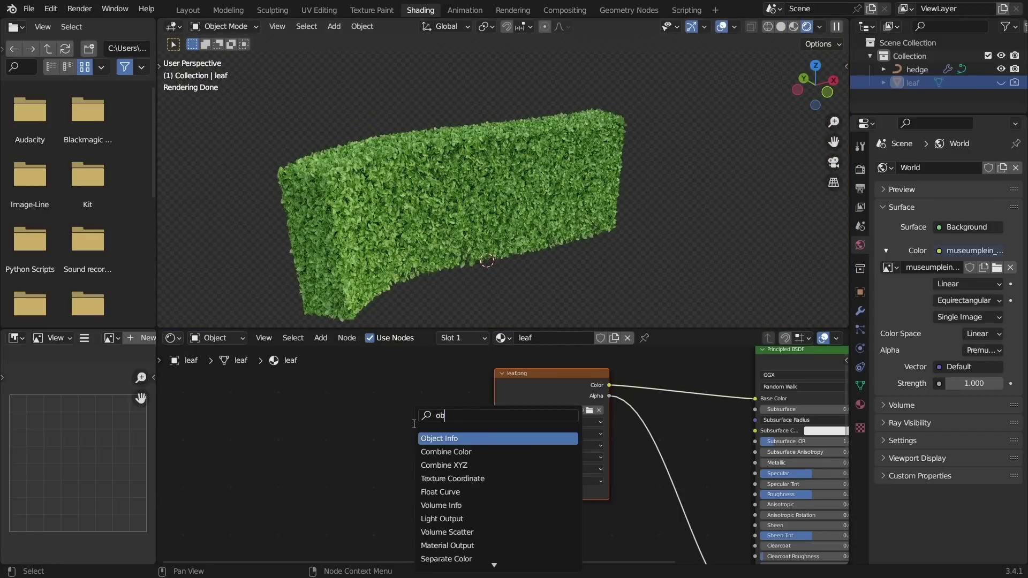
key("Return")
left_click(390, 411)
left_click(391, 411, "ctrl+shift")
left_click(390, 411, "ctrl+shift")
left_click(391, 411, "ctrl+shift")
left_click(391, 411, "ctrl+shift")
left_click(391, 411, "ctrl+shift")
left_click(390, 411, "ctrl+shift")
Step: Arrange the Object Info node up-left, with the leaf.png texture node placed below it
left_click_drag(417, 403, 407, 384)
middle_click_drag(403, 197, 510, 178, "shift")
scroll(467, 174, "up", 2)
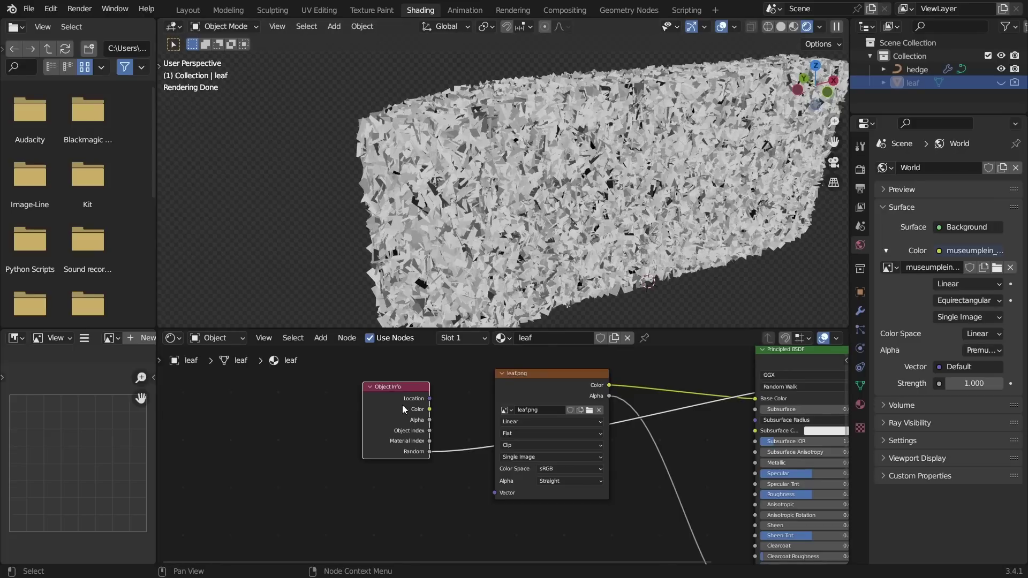
left_click_drag(402, 408, 376, 395)
left_click_drag(551, 382, 383, 466)
Step: Add a Mix node set to Color and connect Object Info's Random output into it
key("shift+a")
left_click(394, 424)
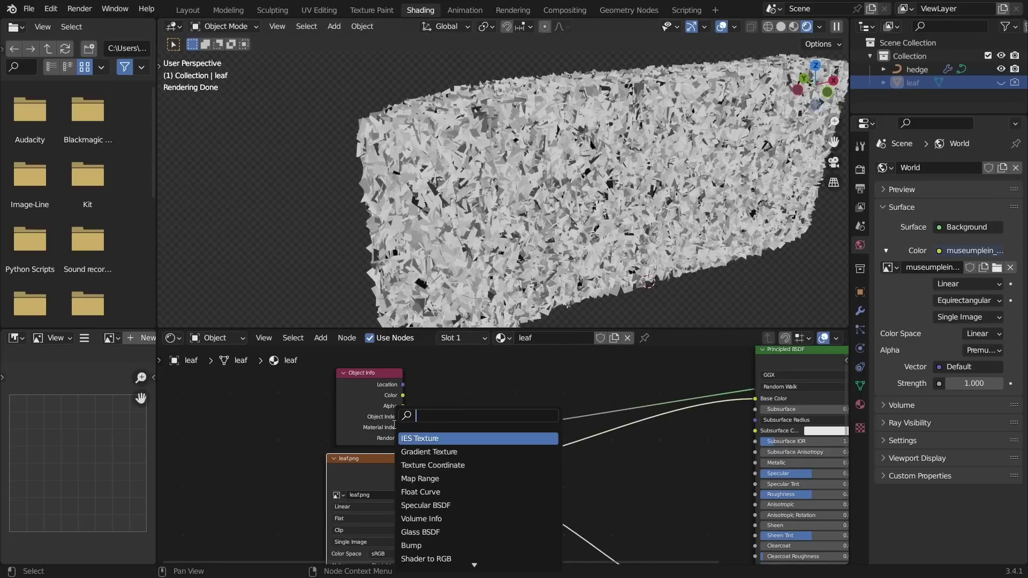
type("mix")
left_click(504, 440)
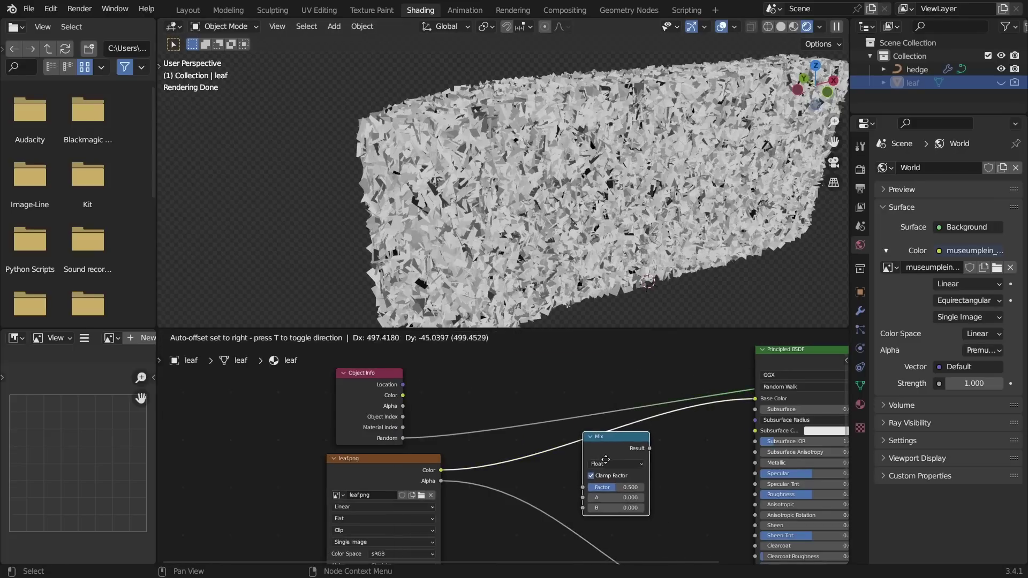
left_click(650, 459)
left_click(655, 469)
left_click(653, 462)
left_click_drag(653, 461, 608, 435)
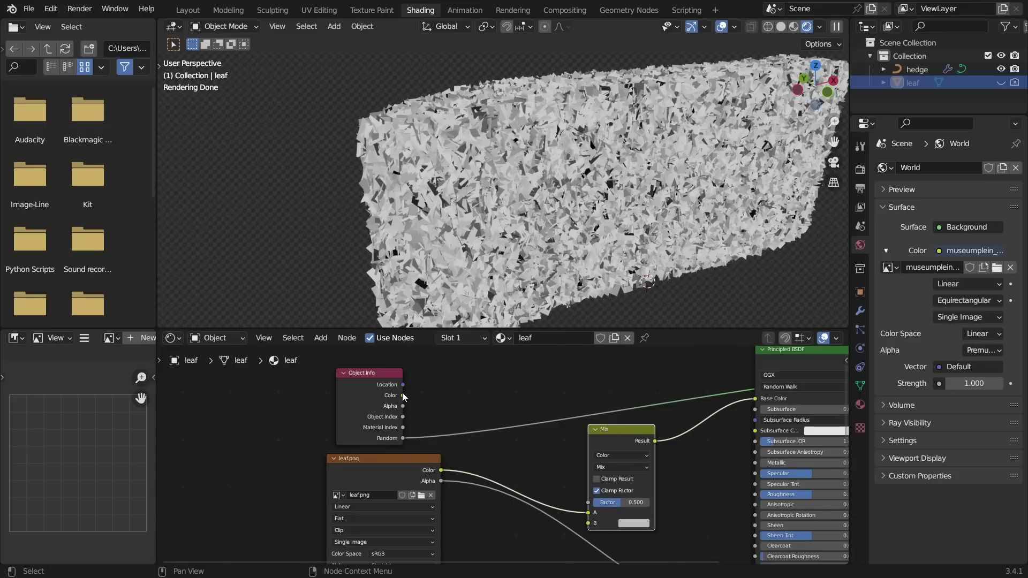
left_click_drag(402, 438, 592, 525)
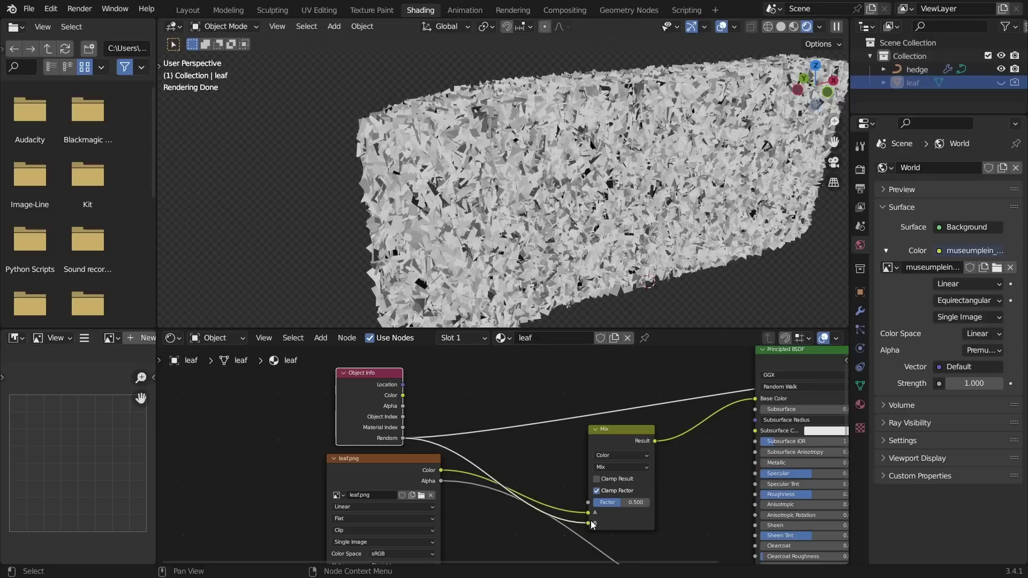
left_click(618, 467)
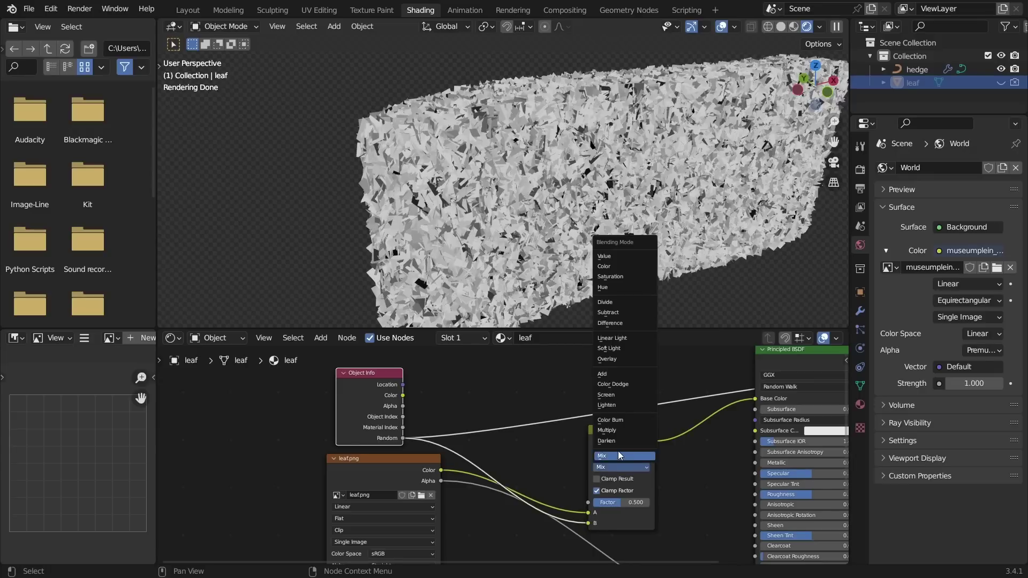
Step: Set the Mix node to Multiply and wire its Result into the leaf material's Base Color
left_click(612, 430)
middle_click_drag(637, 435, 573, 450)
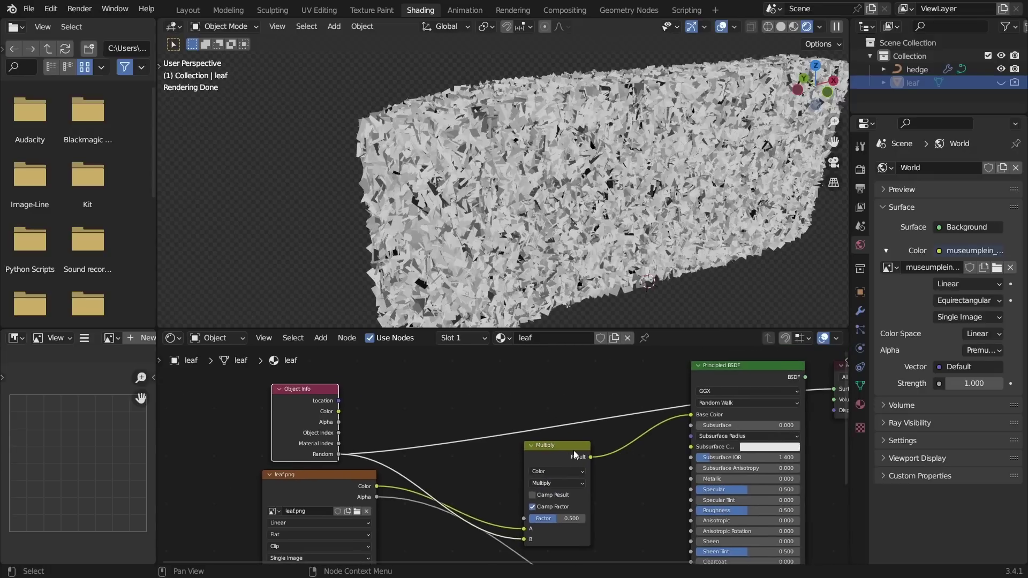
left_click(573, 451, "ctrl+shift")
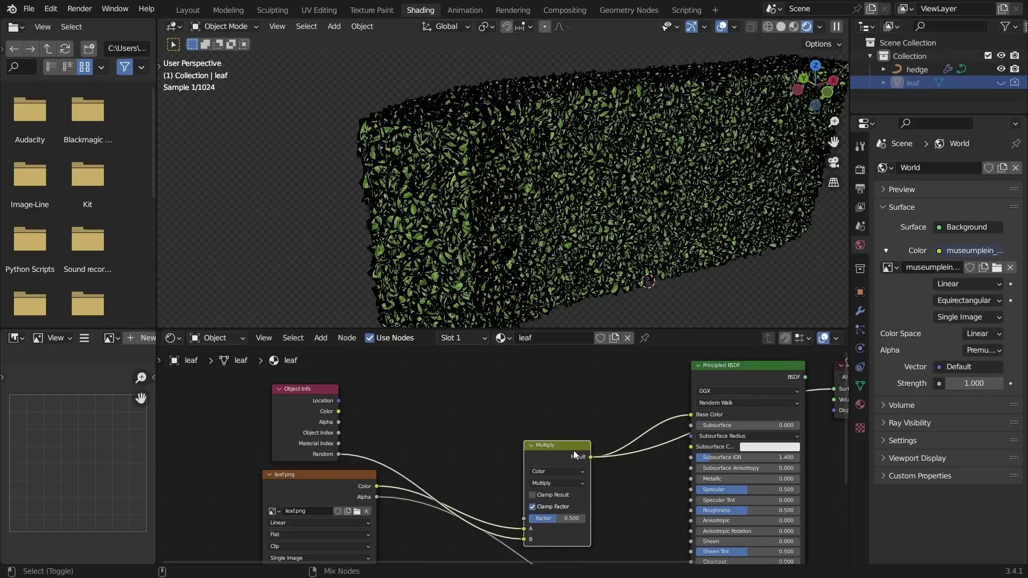
middle_click_drag(589, 241, 488, 223)
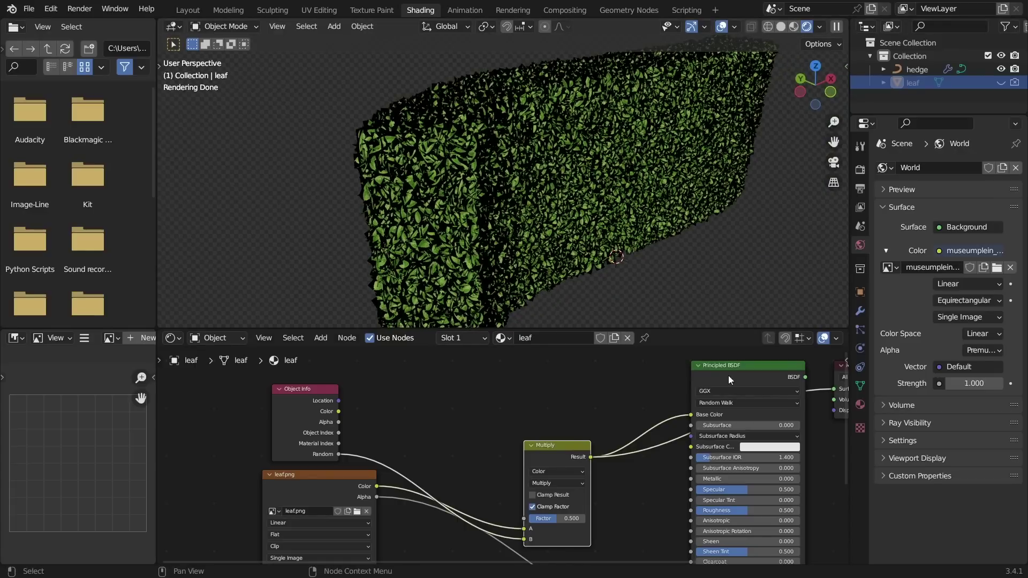
left_click_drag(691, 435, 736, 382)
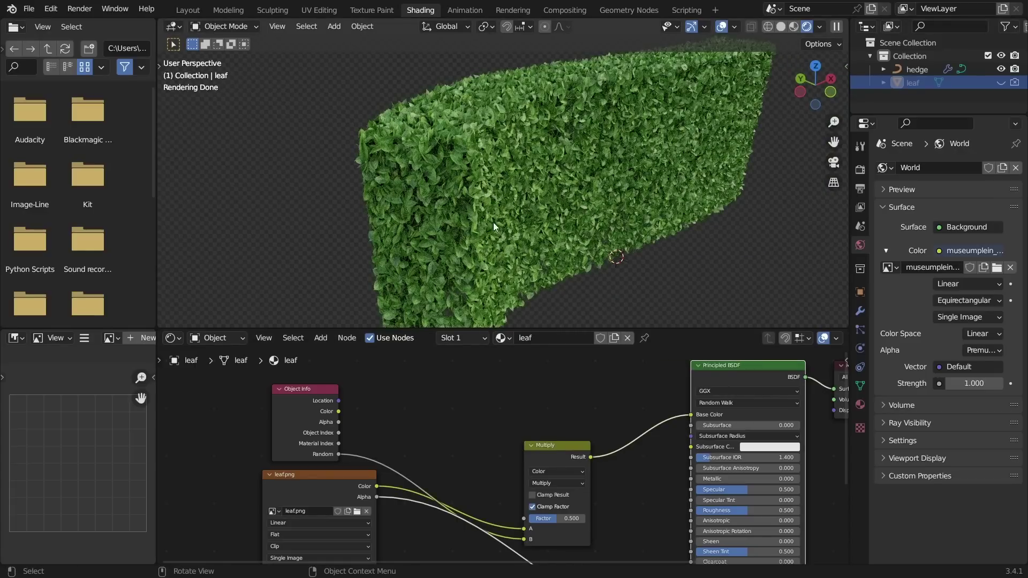
Step: Try Multiply Factor values up to 1.000, then set the Factor to 0.500
left_click_drag(562, 518, 529, 518)
middle_click_drag(589, 224, 557, 229)
left_click_drag(530, 518, 587, 523)
scroll(544, 142, "up", 6)
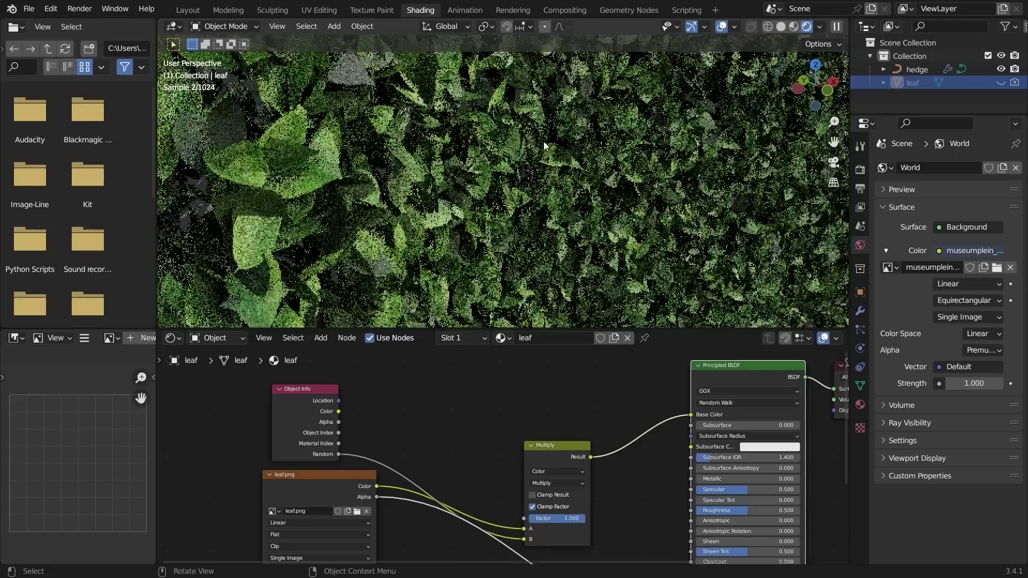
scroll(544, 141, "down", 7)
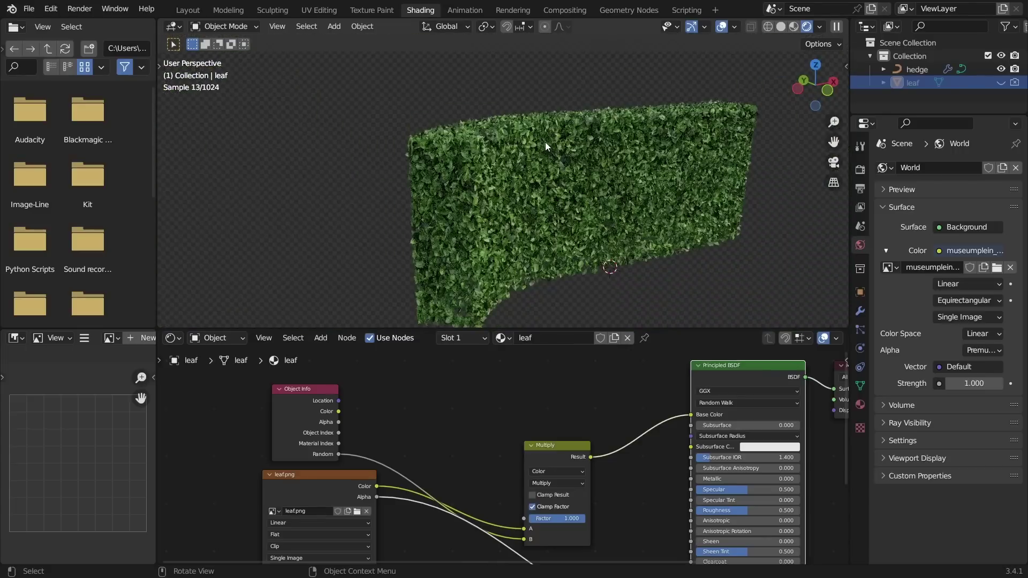
middle_click_drag(541, 153, 547, 192)
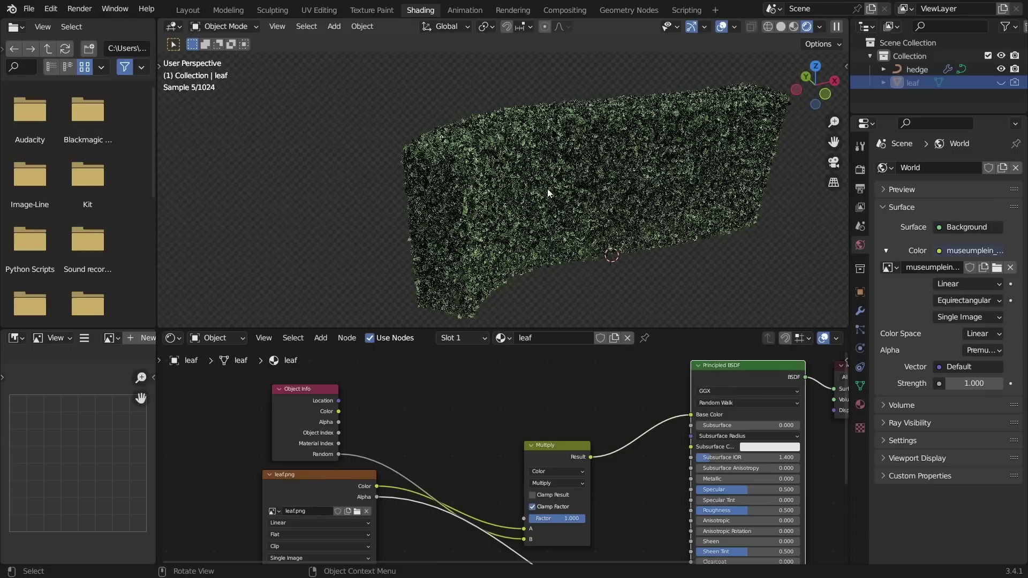
left_click(559, 518)
key("Return")
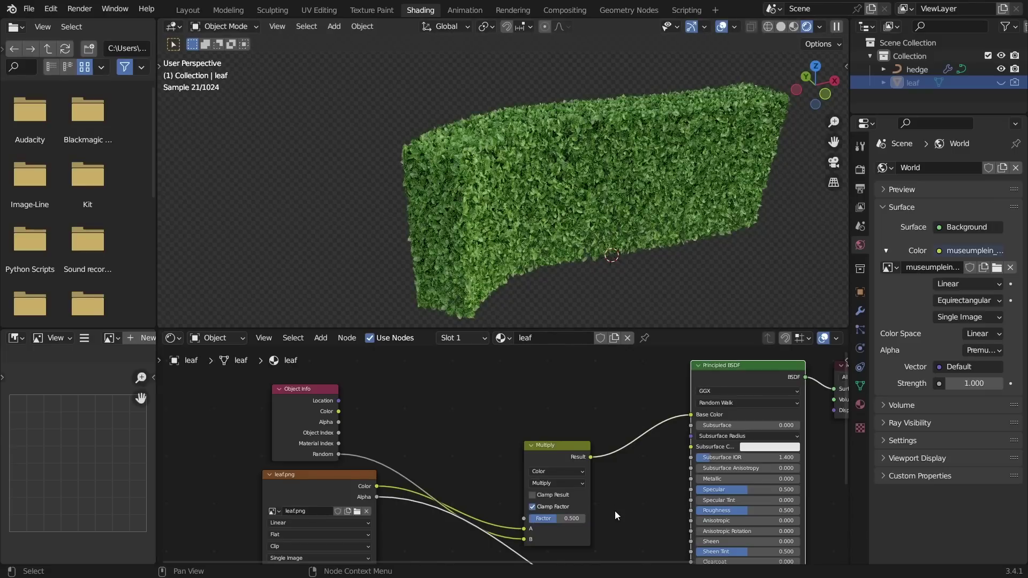
left_click(563, 449)
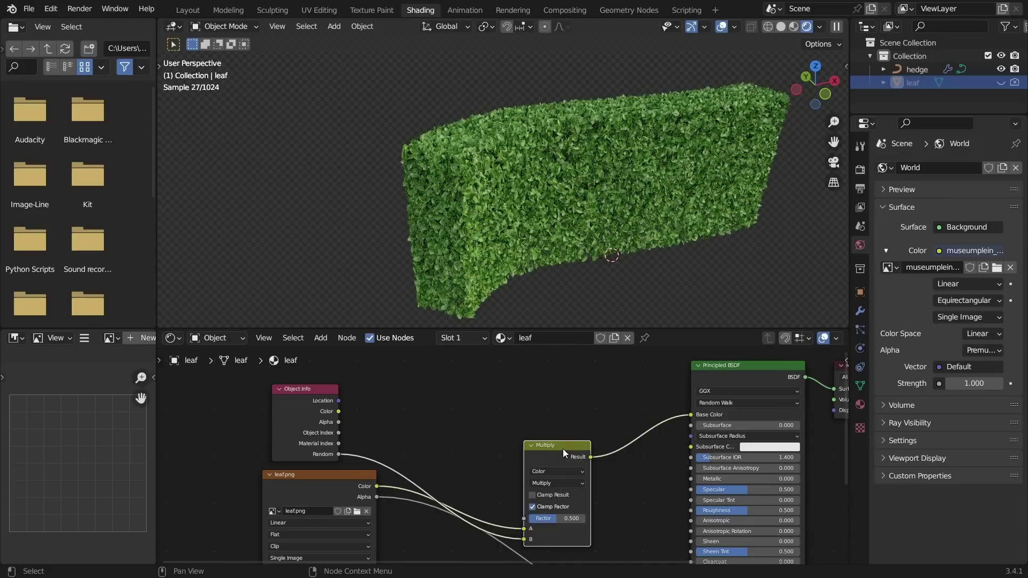
Step: Plug the Random value into the Multiply Factor and make the B colour red
scroll(566, 457, "down", 2, "shift")
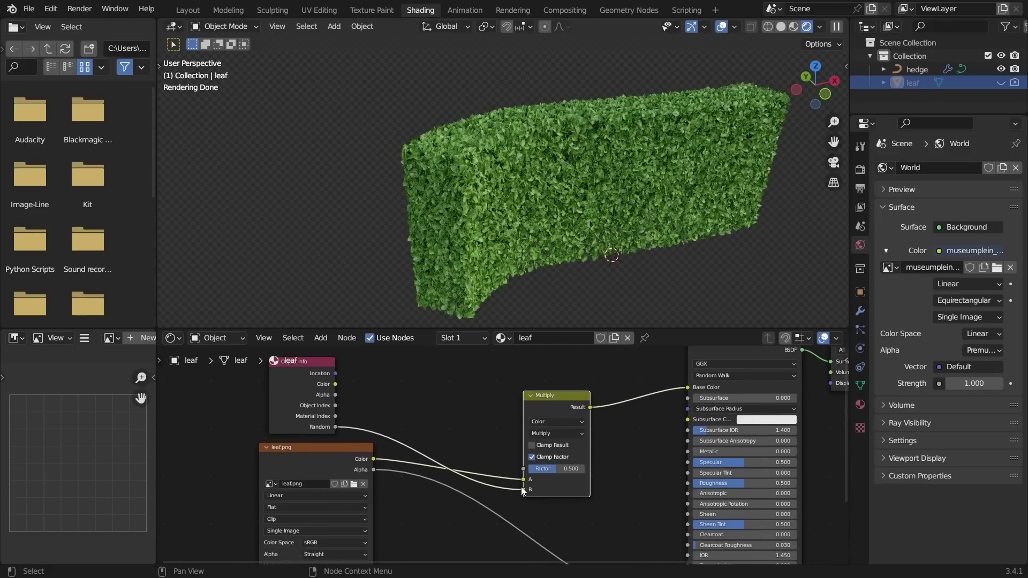
left_click_drag(523, 489, 523, 469)
left_click(568, 489)
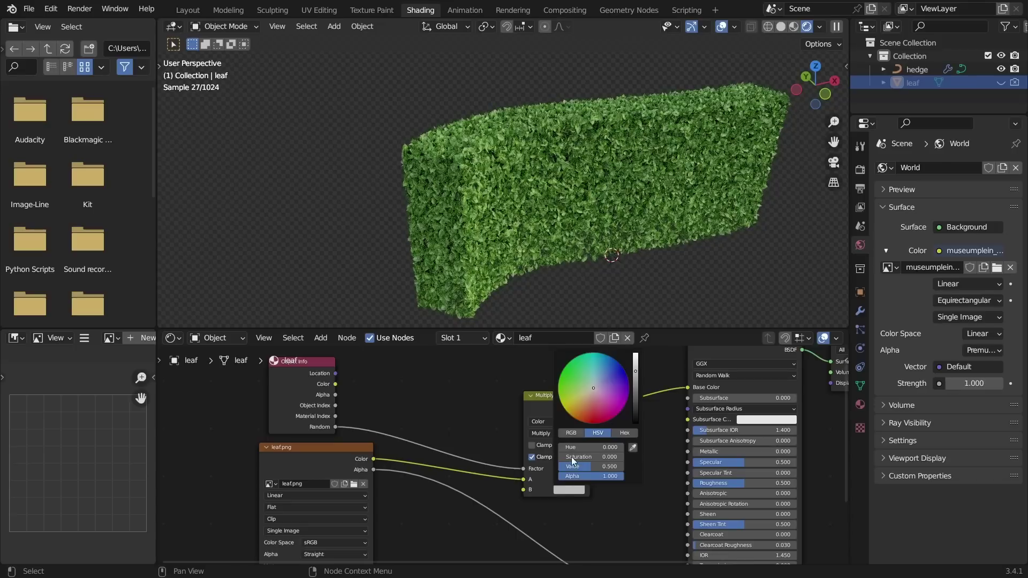
left_click(596, 422)
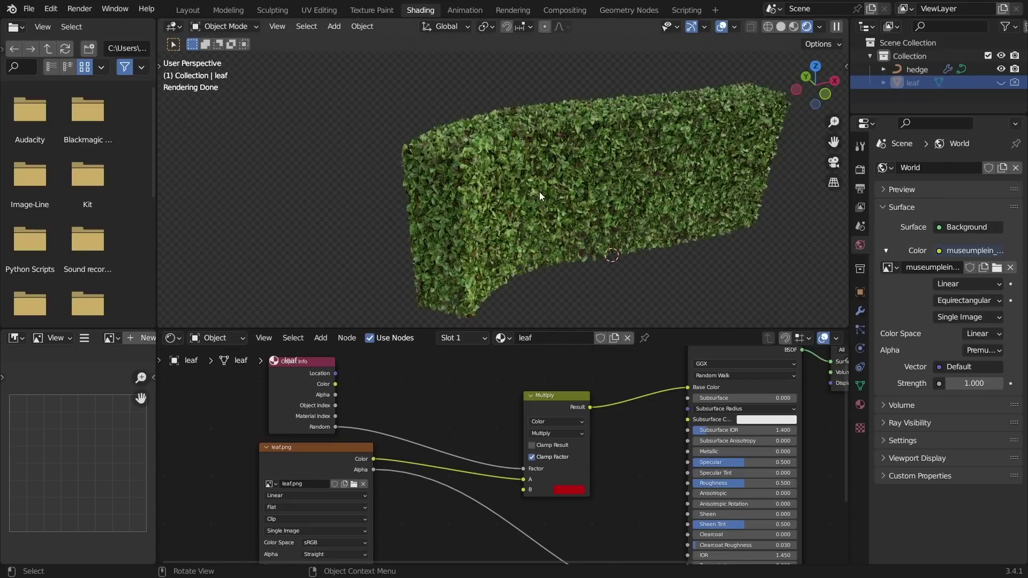
scroll(616, 172, "up", 2)
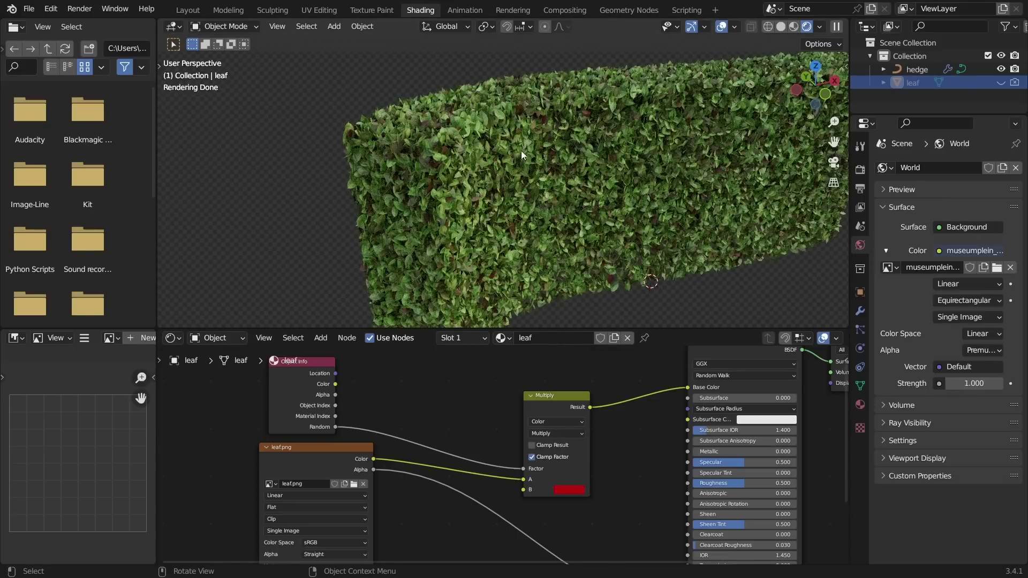
middle_click_drag(561, 171, 638, 217)
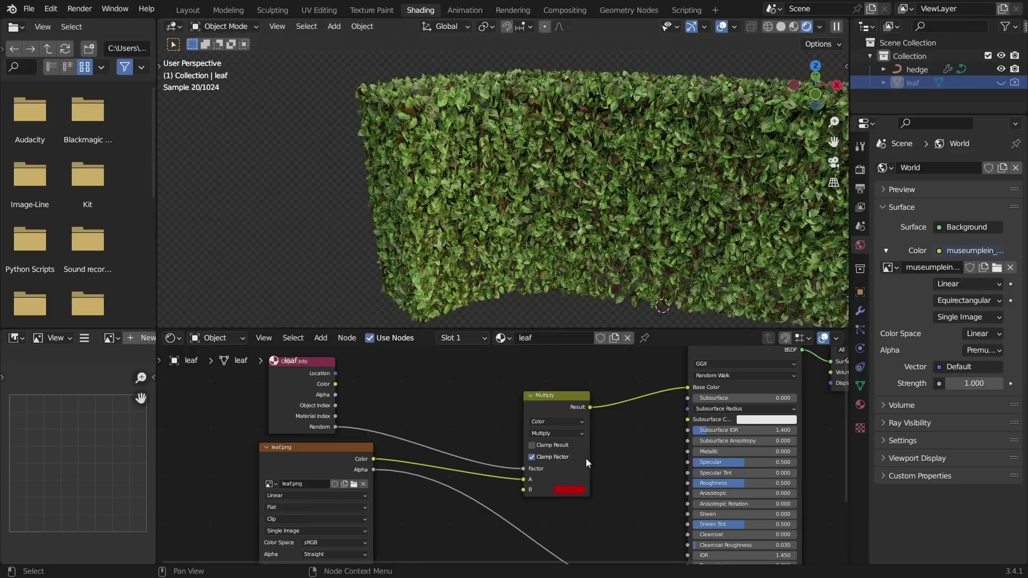
Step: Change the B colour to orange, then mute the Multiply node with M to compare
left_click(568, 489)
left_click(577, 409)
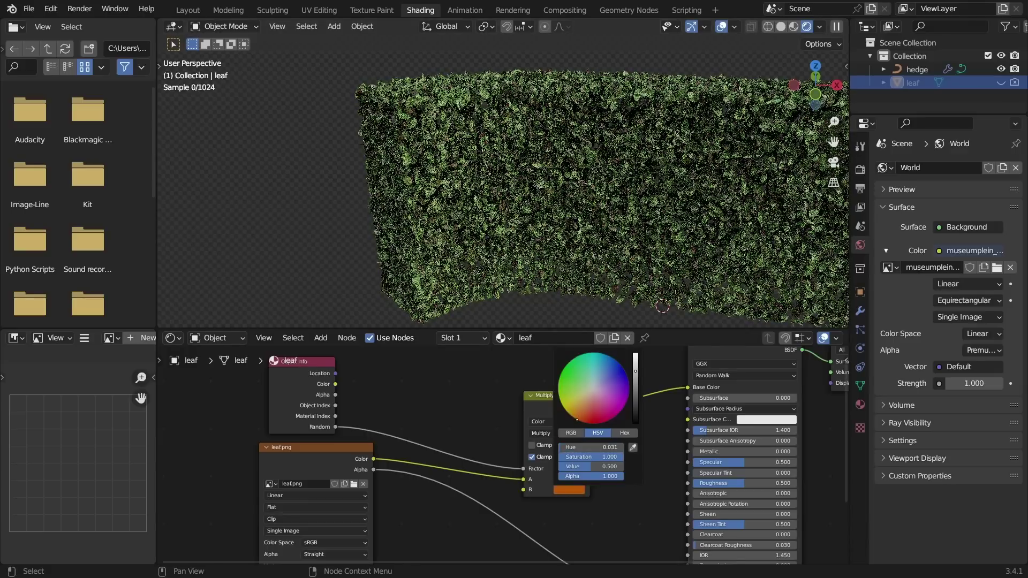
scroll(632, 193, "down", 5)
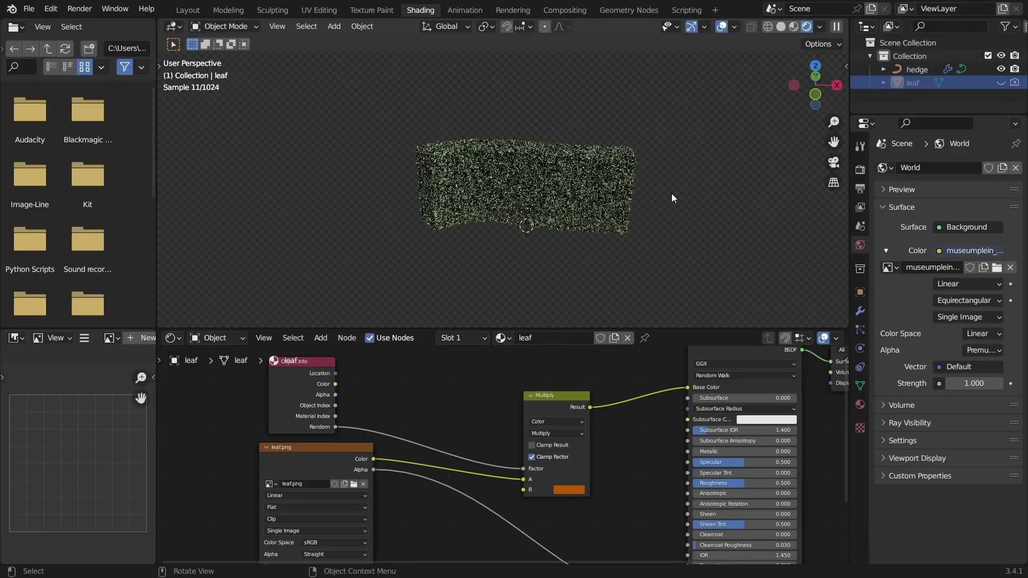
middle_click_drag(673, 194, 593, 208)
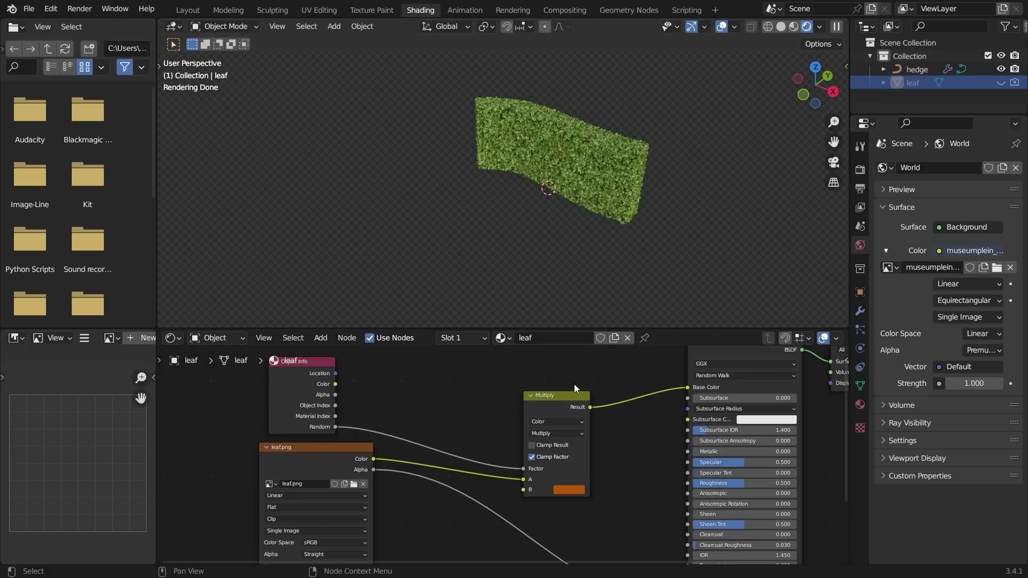
left_click(566, 403)
key("m")
key("m")
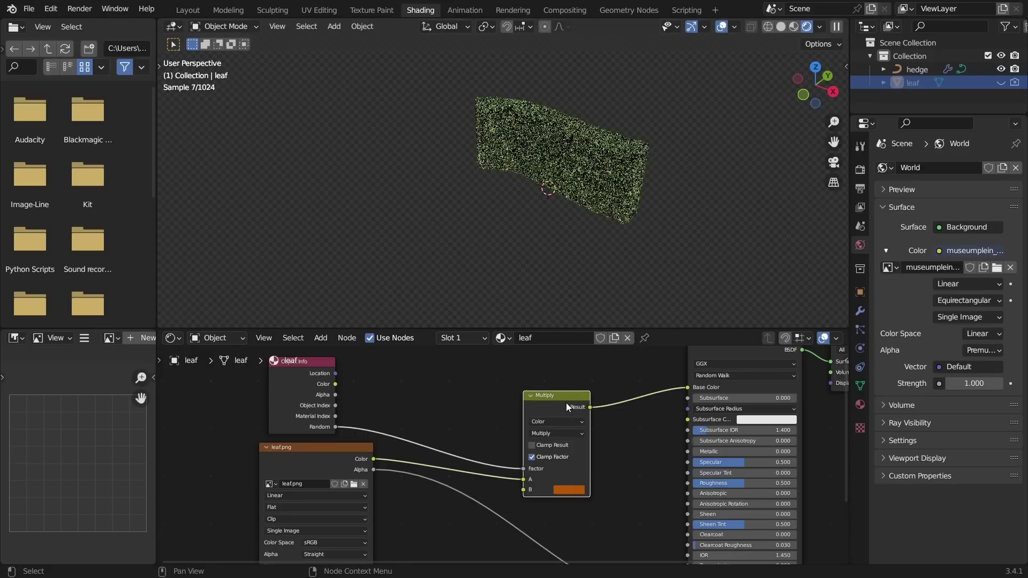
middle_click_drag(606, 148, 634, 134)
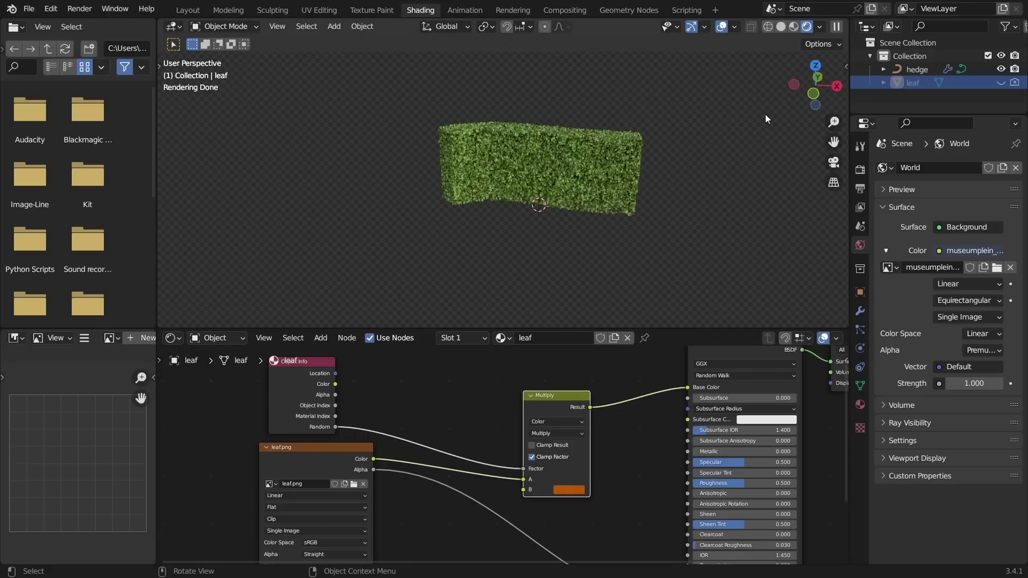
Step: In the Layout workspace's top view, delete all of the hedge curve's points in Edit Mode
left_click(181, 9)
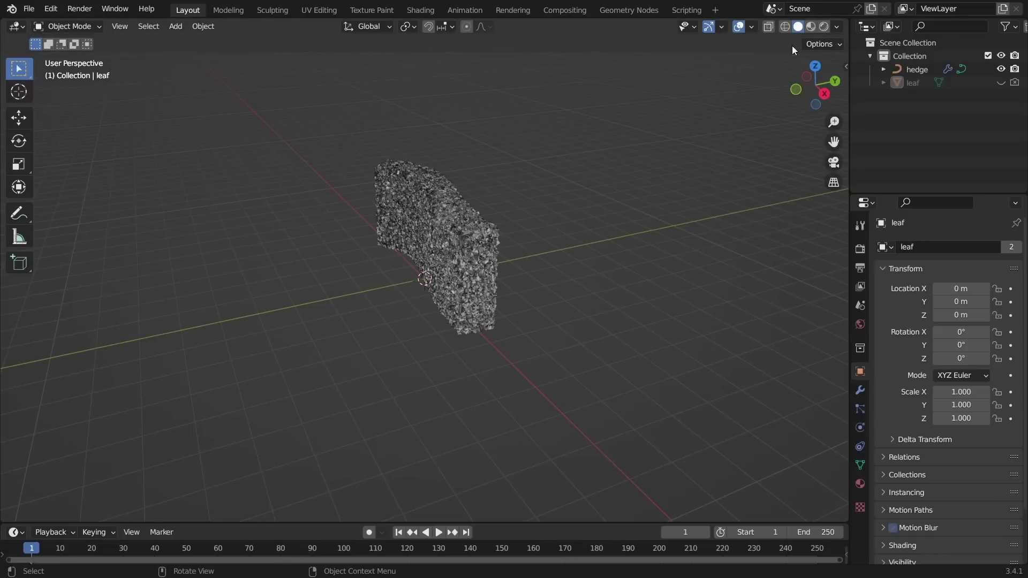
left_click(815, 65)
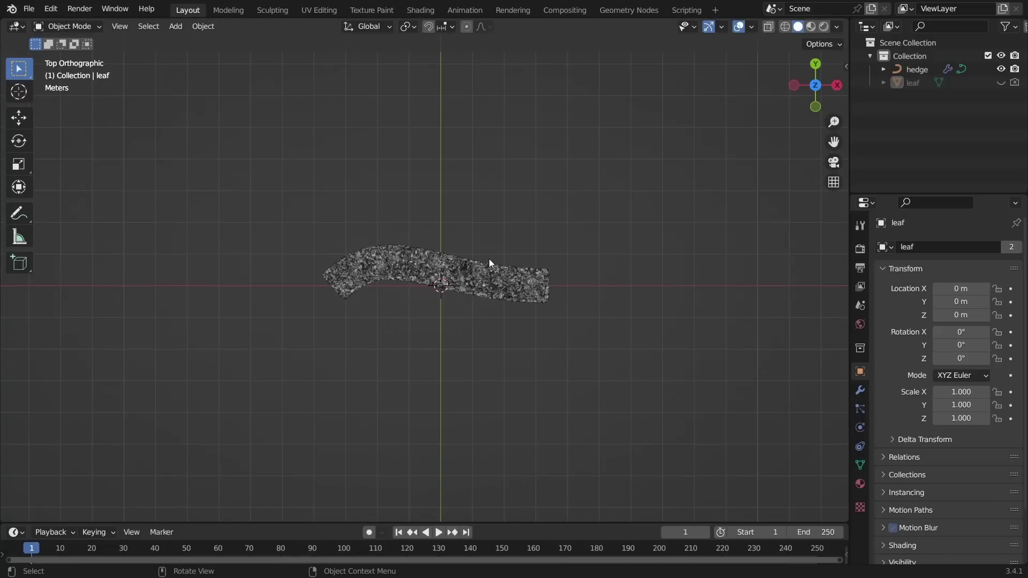
left_click(471, 279)
key("Tab")
key("x")
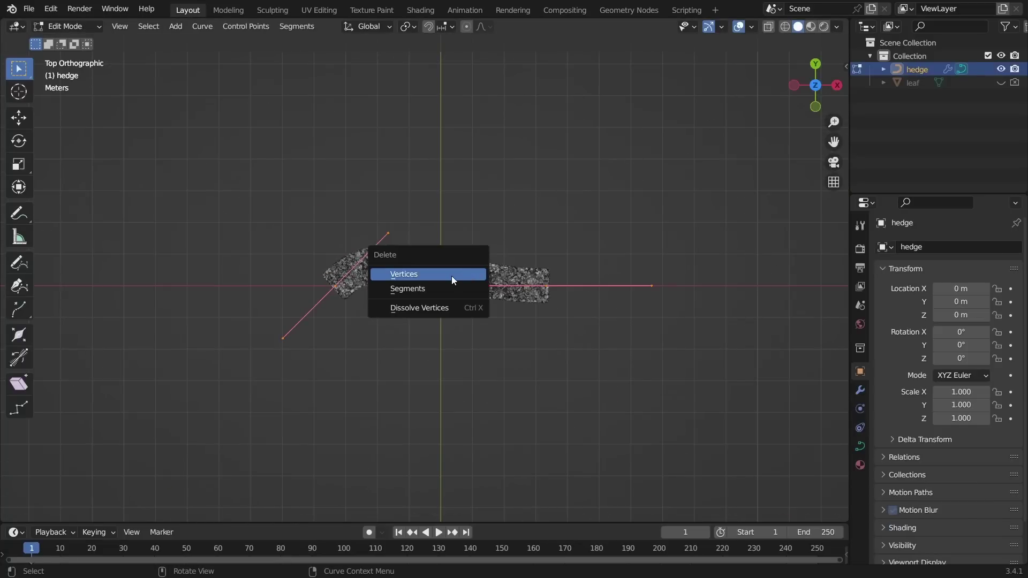
left_click(452, 274)
Step: Draw two straight hedge strips, an L-shaped left wall and an outer wall with the Draw tool
left_click(18, 263)
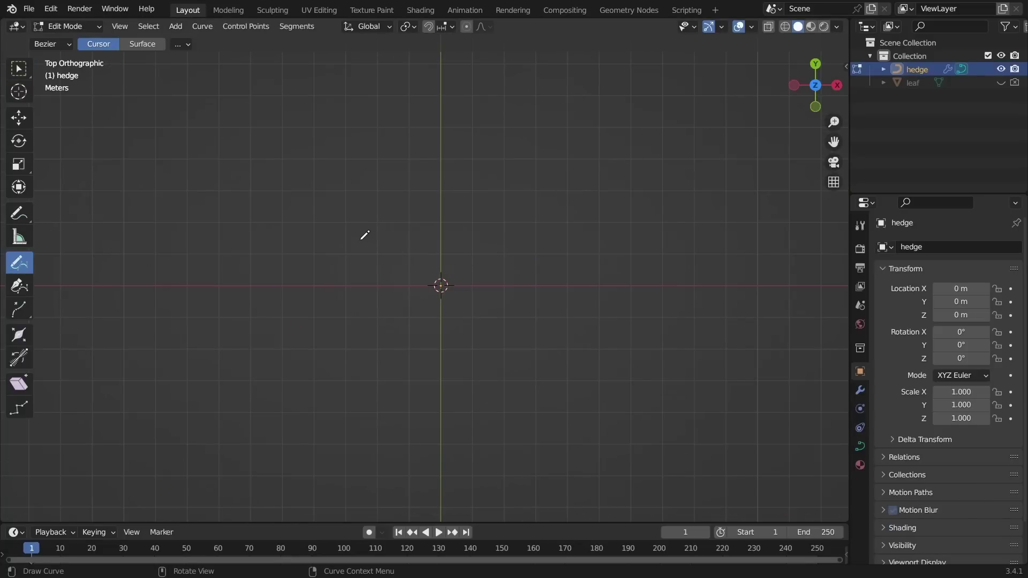
left_click_drag(359, 239, 497, 243)
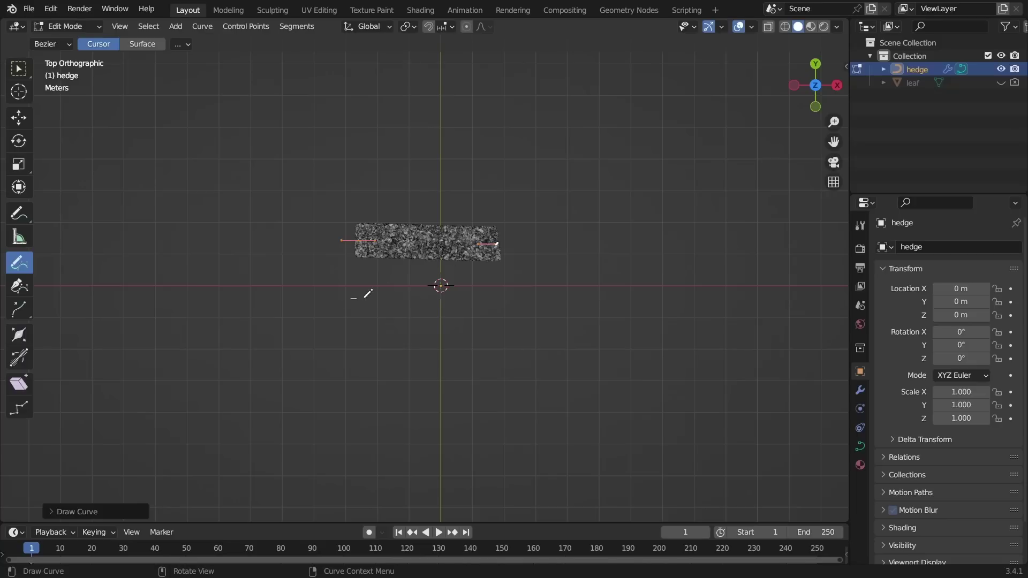
left_click_drag(386, 293, 502, 295)
mouse_move(337, 330)
left_mouse_down()
mouse_move(314, 273)
mouse_move(313, 171)
left_mouse_up()
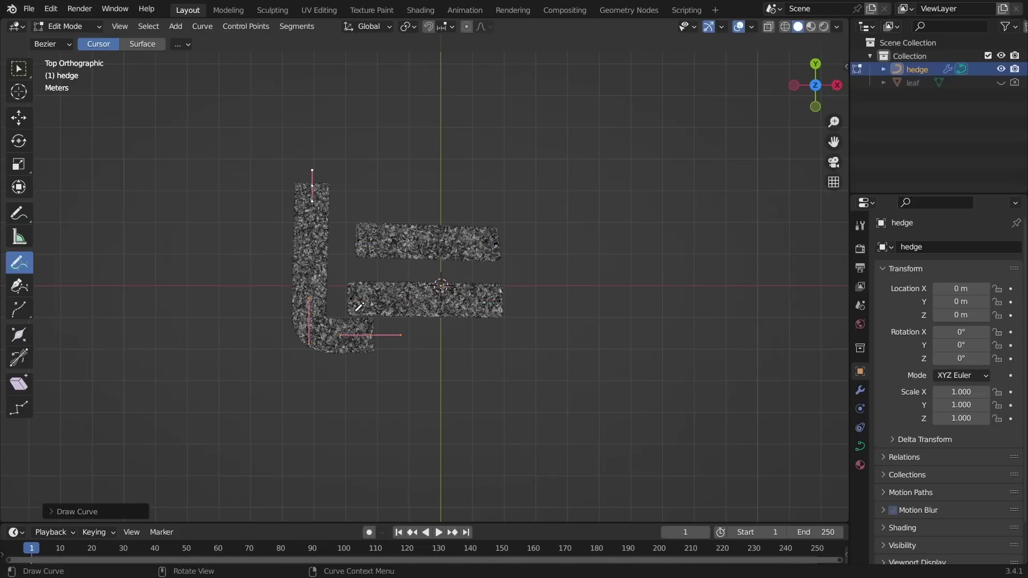
key("g")
left_click(449, 87)
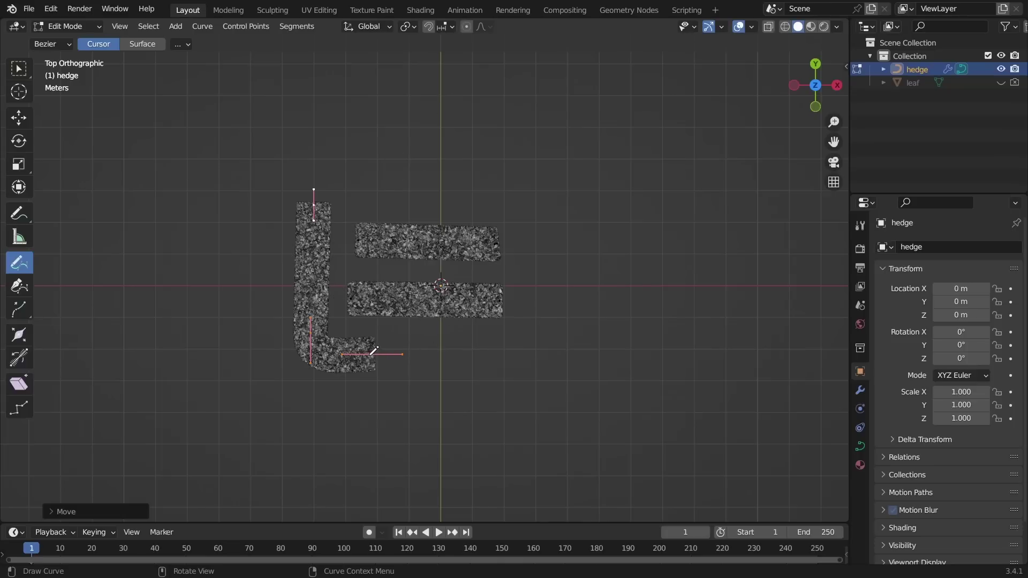
mouse_move(370, 354)
left_mouse_down()
mouse_move(488, 354)
mouse_move(535, 339)
mouse_move(532, 252)
mouse_move(525, 200)
mouse_move(362, 205)
left_mouse_up()
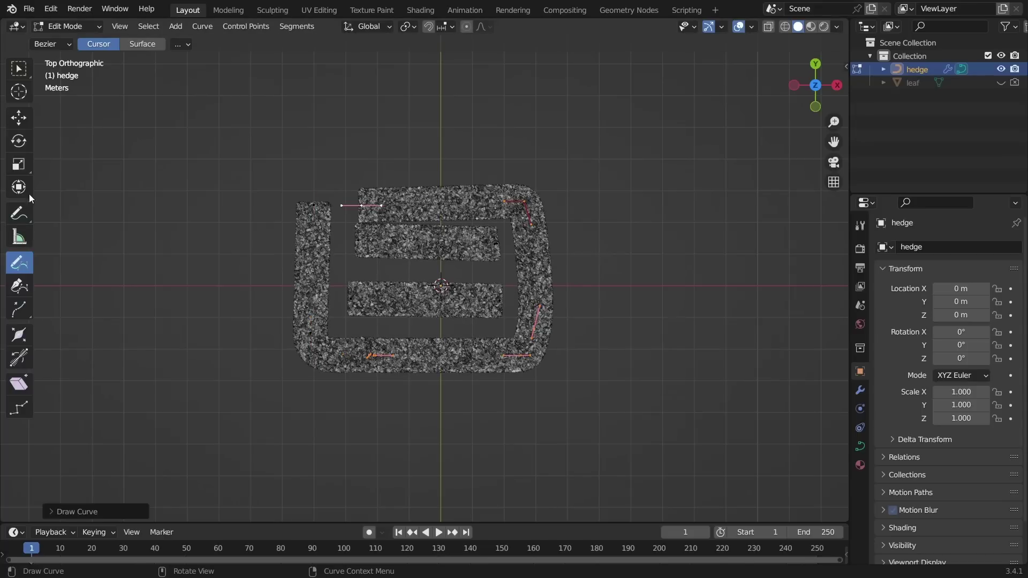
Step: Box-select the maze's top control points and move them 0.5407 m along Y
left_click(18, 71)
left_click_drag(328, 152, 541, 216)
key("g")
key("y")
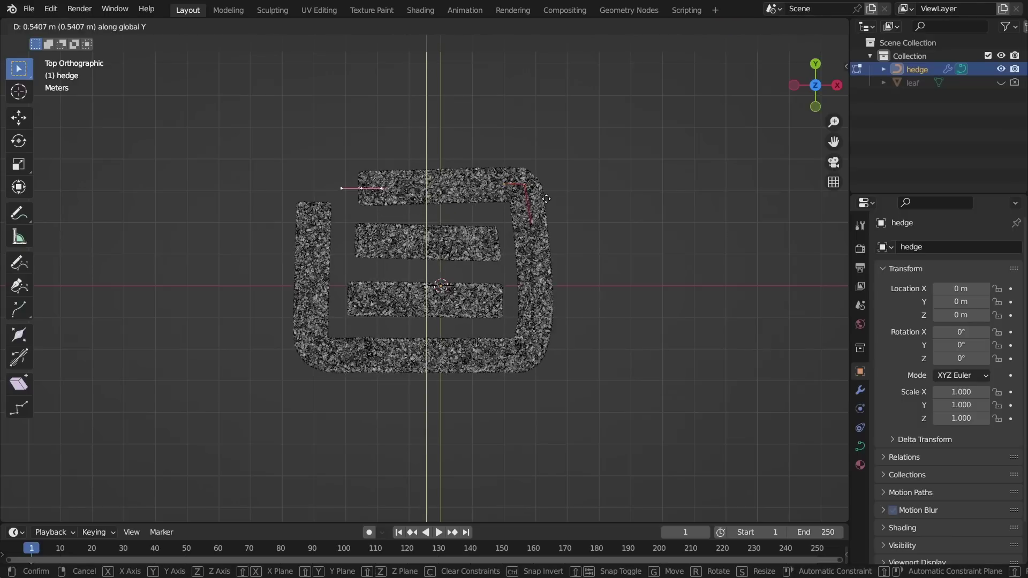
left_click(547, 196)
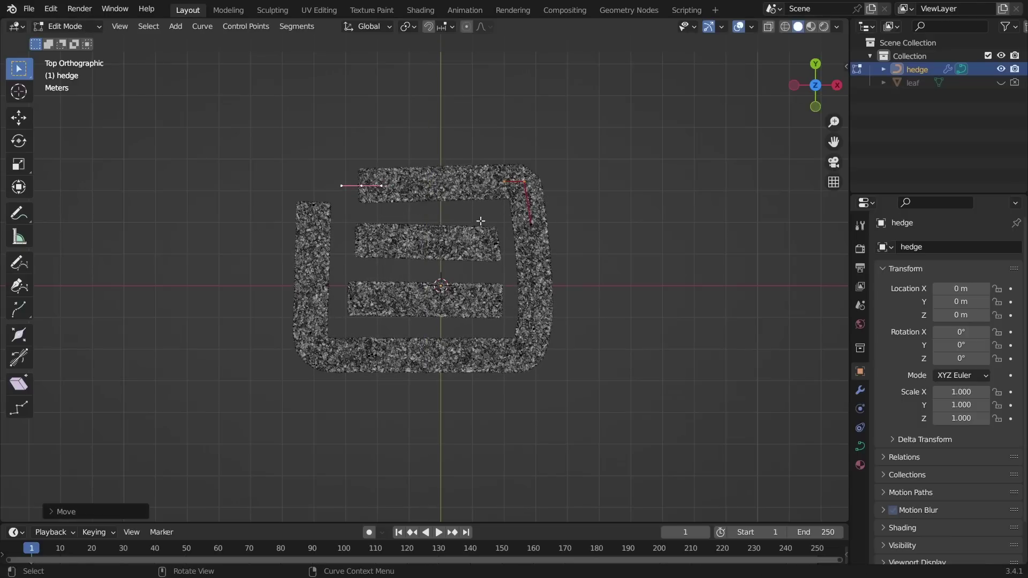
Step: Switch to Rendered shading and orbit into a perspective view of the maze
left_click(824, 26)
middle_click_drag(505, 201, 576, 161)
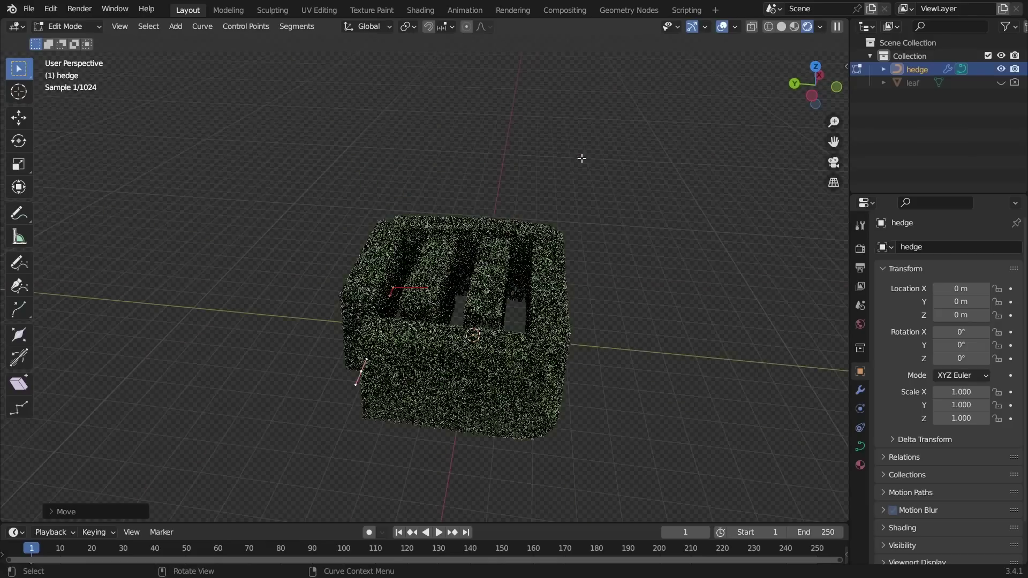
scroll(467, 275, "up", 6)
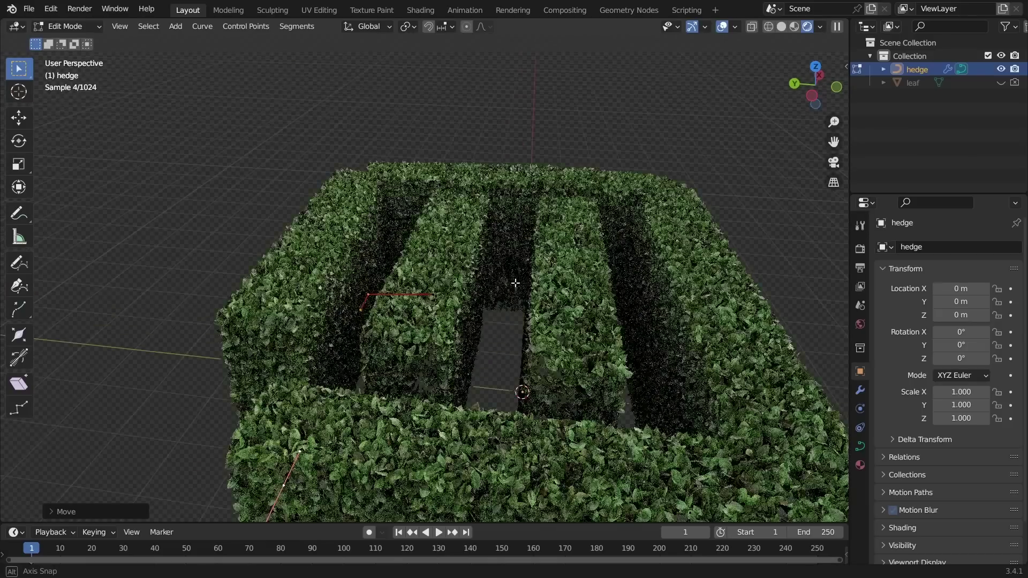
middle_click_drag(467, 276, 603, 274)
scroll(602, 274, "down", 5)
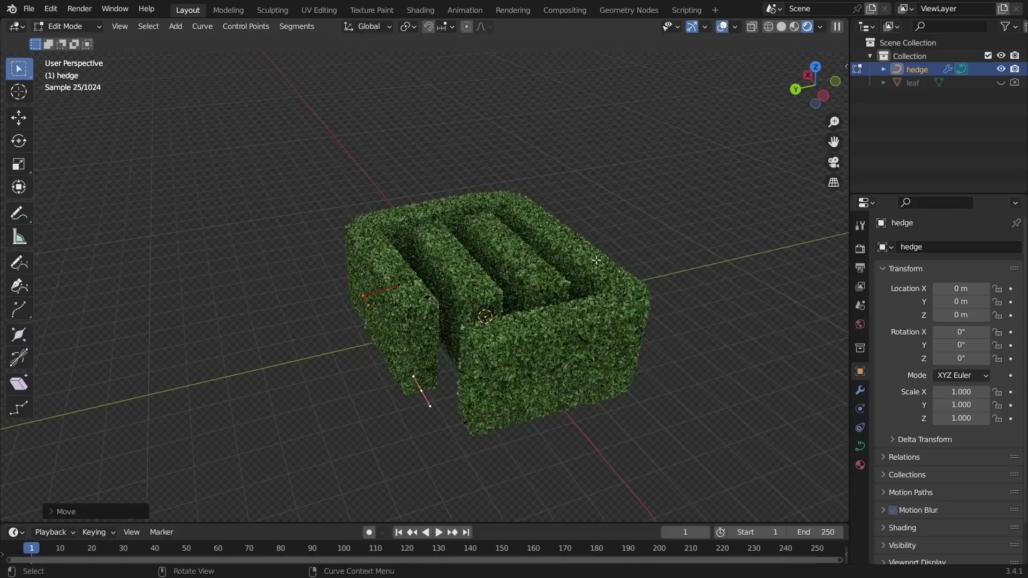